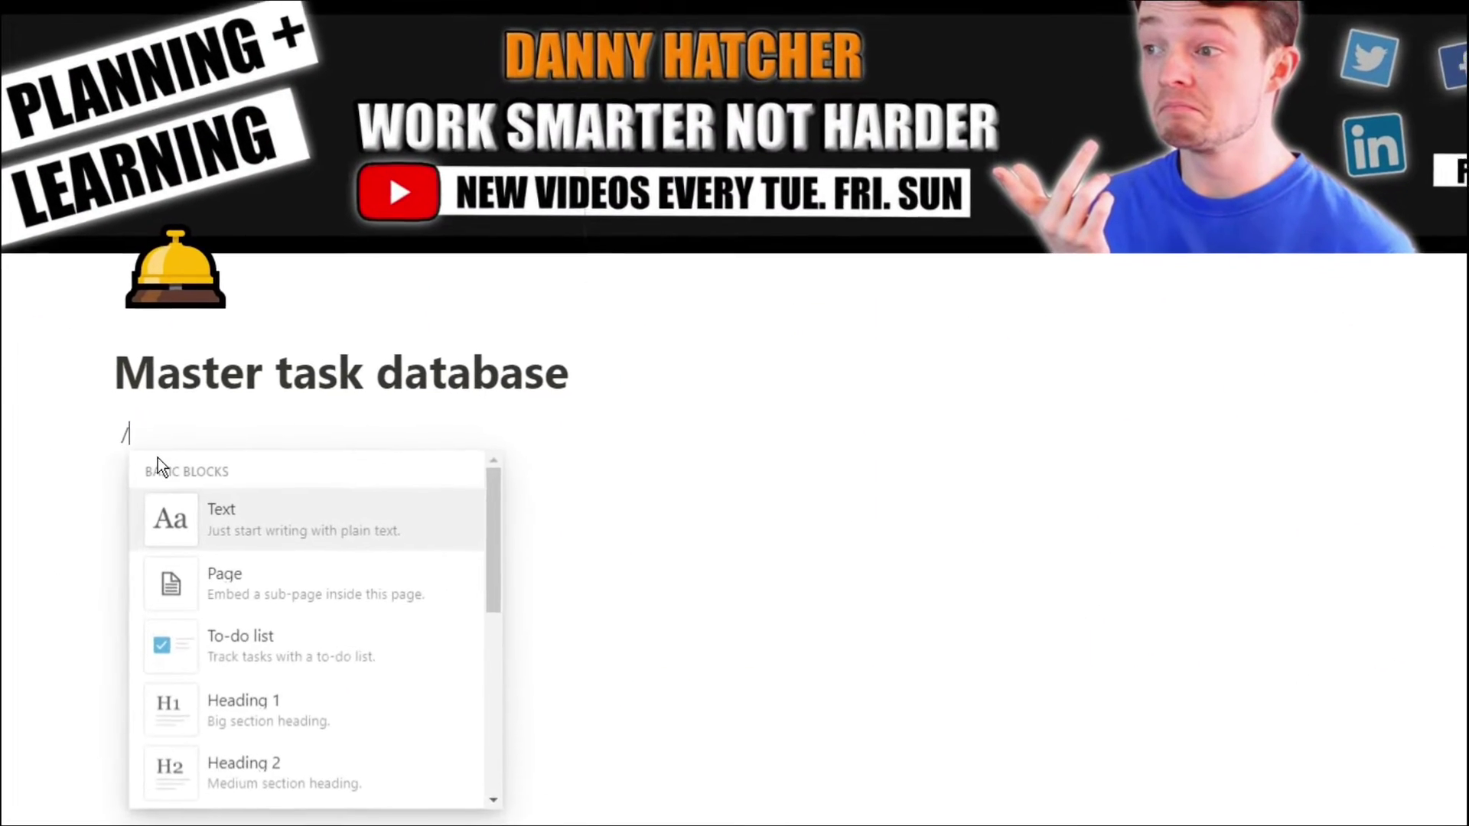
# Step: Insert an inline table with /table and enter 'task 1' as its first row
pyautogui.write('table')
pyautogui.press('Return')
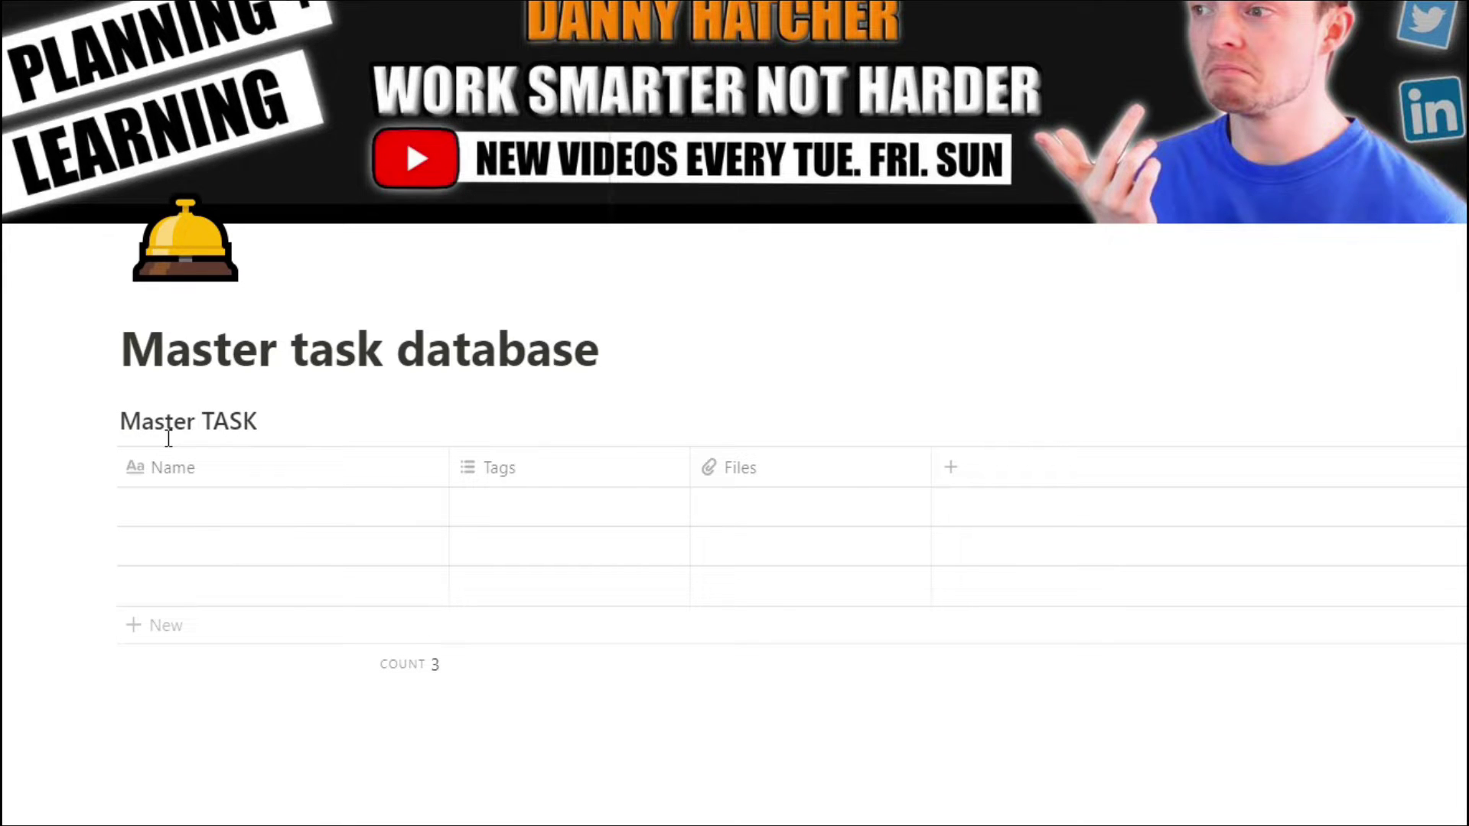
pyautogui.click(192, 511)
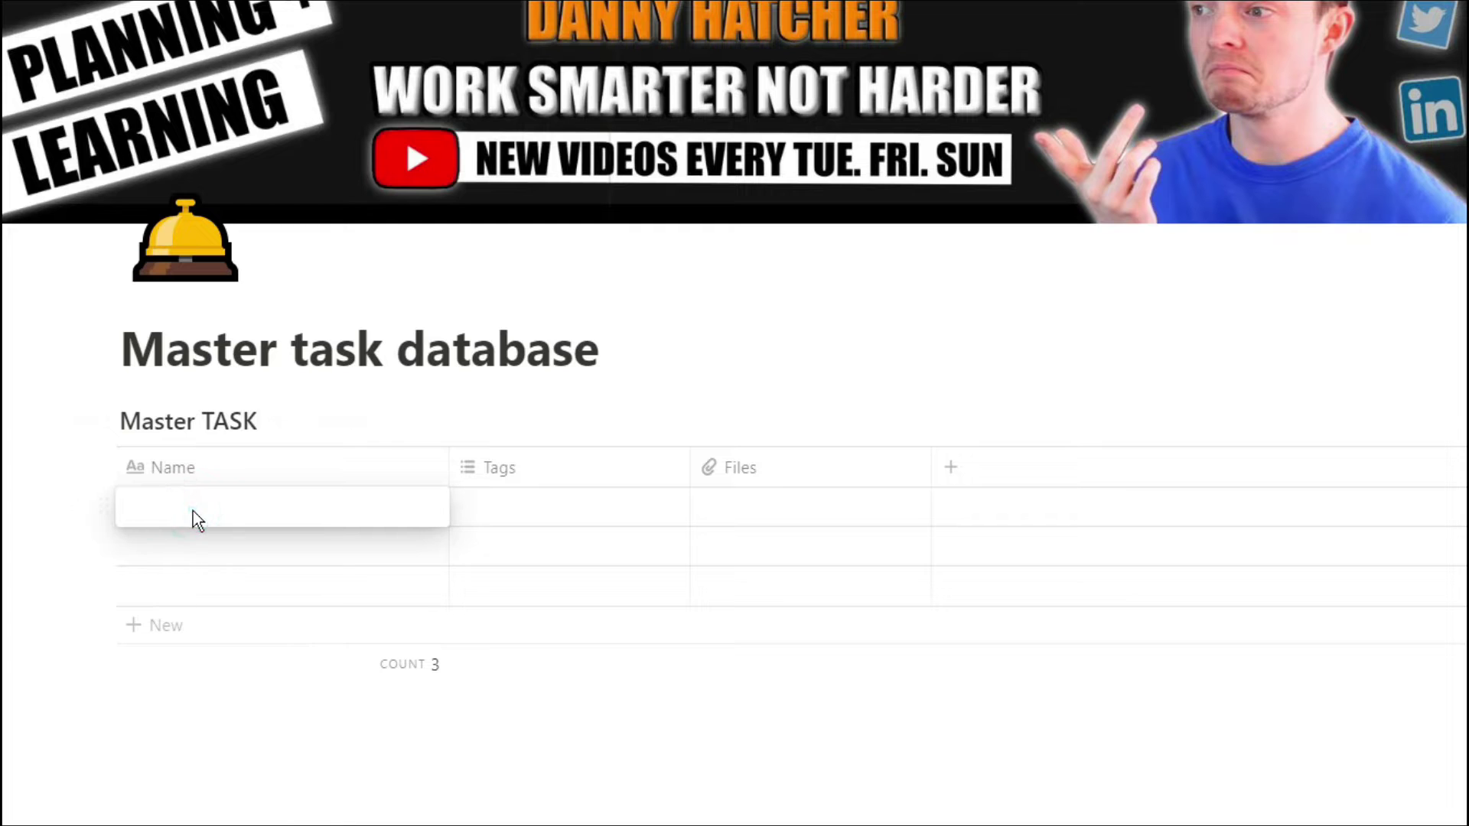
pyautogui.write('task 1')
pyautogui.press('Return')
# Step: Add rows 'task 2' through 'task 6' to the Name column
pyautogui.write('task 2')
pyautogui.press('Return')
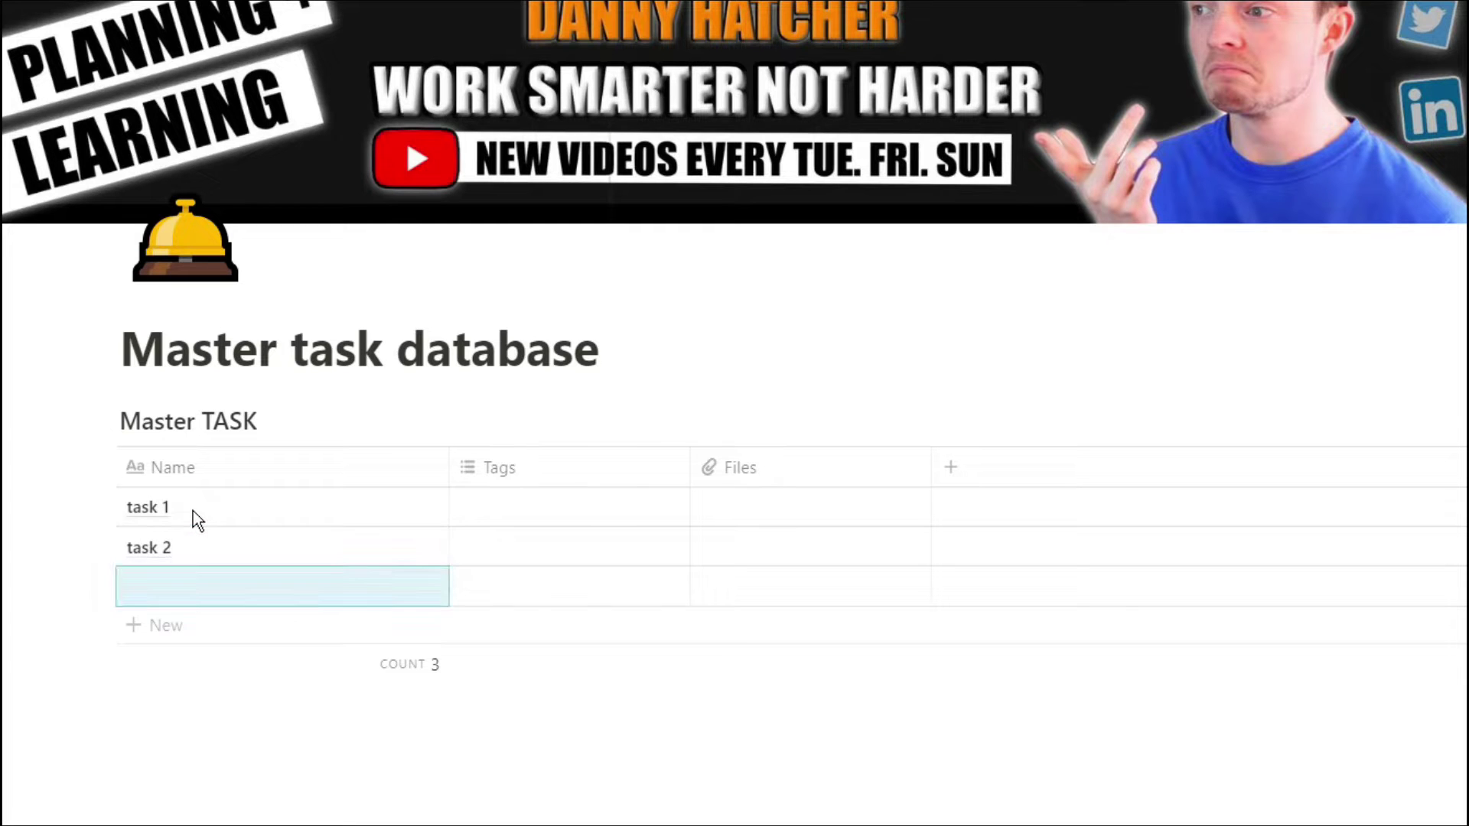
pyautogui.write('task 3')
pyautogui.press('Return')
pyautogui.write('task 4')
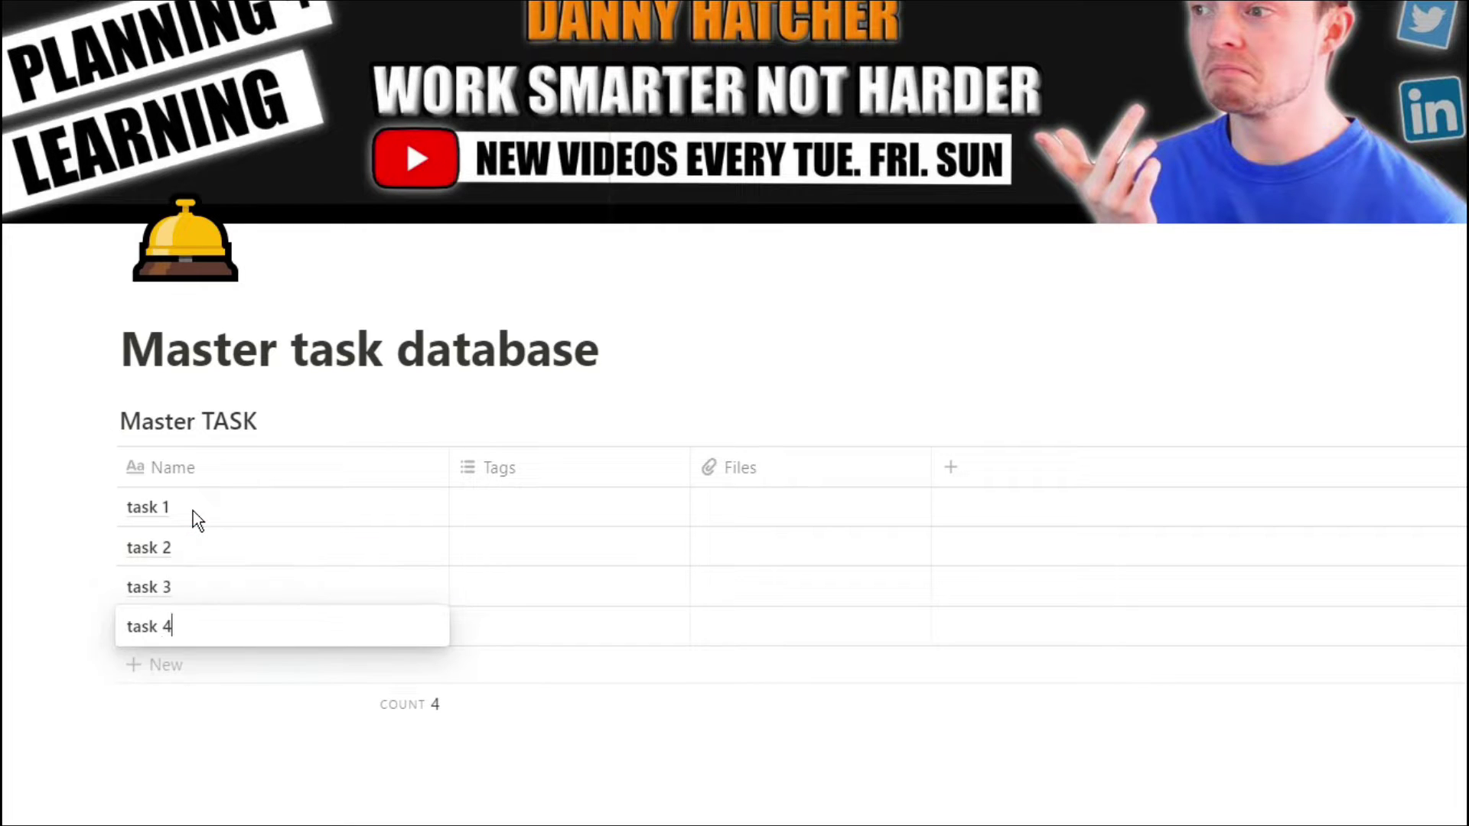
pyautogui.press('Return')
pyautogui.write('task 5')
pyautogui.press('Return')
pyautogui.write('t')
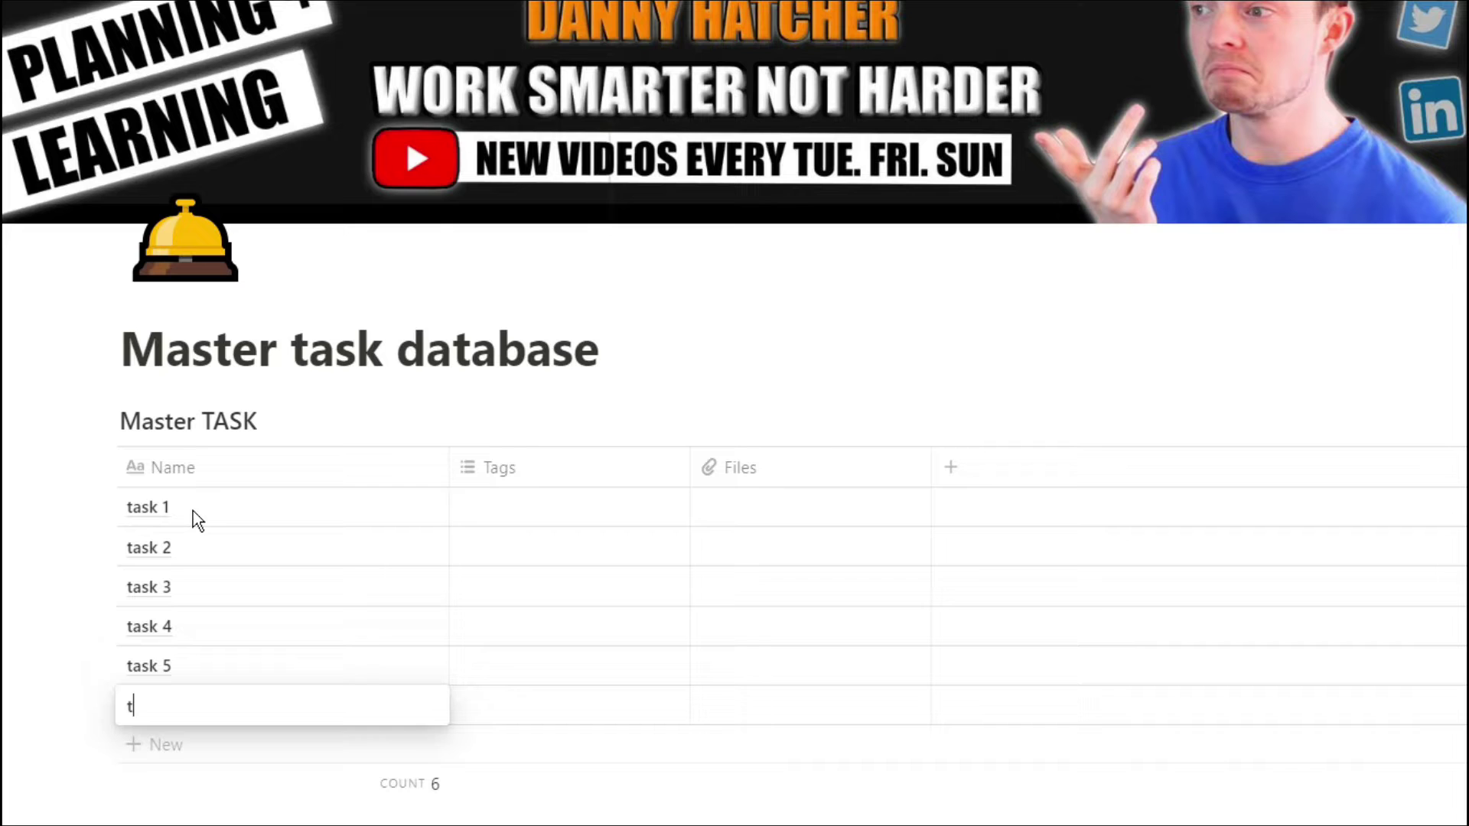
pyautogui.write('ask 6')
pyautogui.press('BackSpace')
# Step: Finish naming task 6 and change the Tags property type to Date
pyautogui.write('6')
pyautogui.click(508, 474)
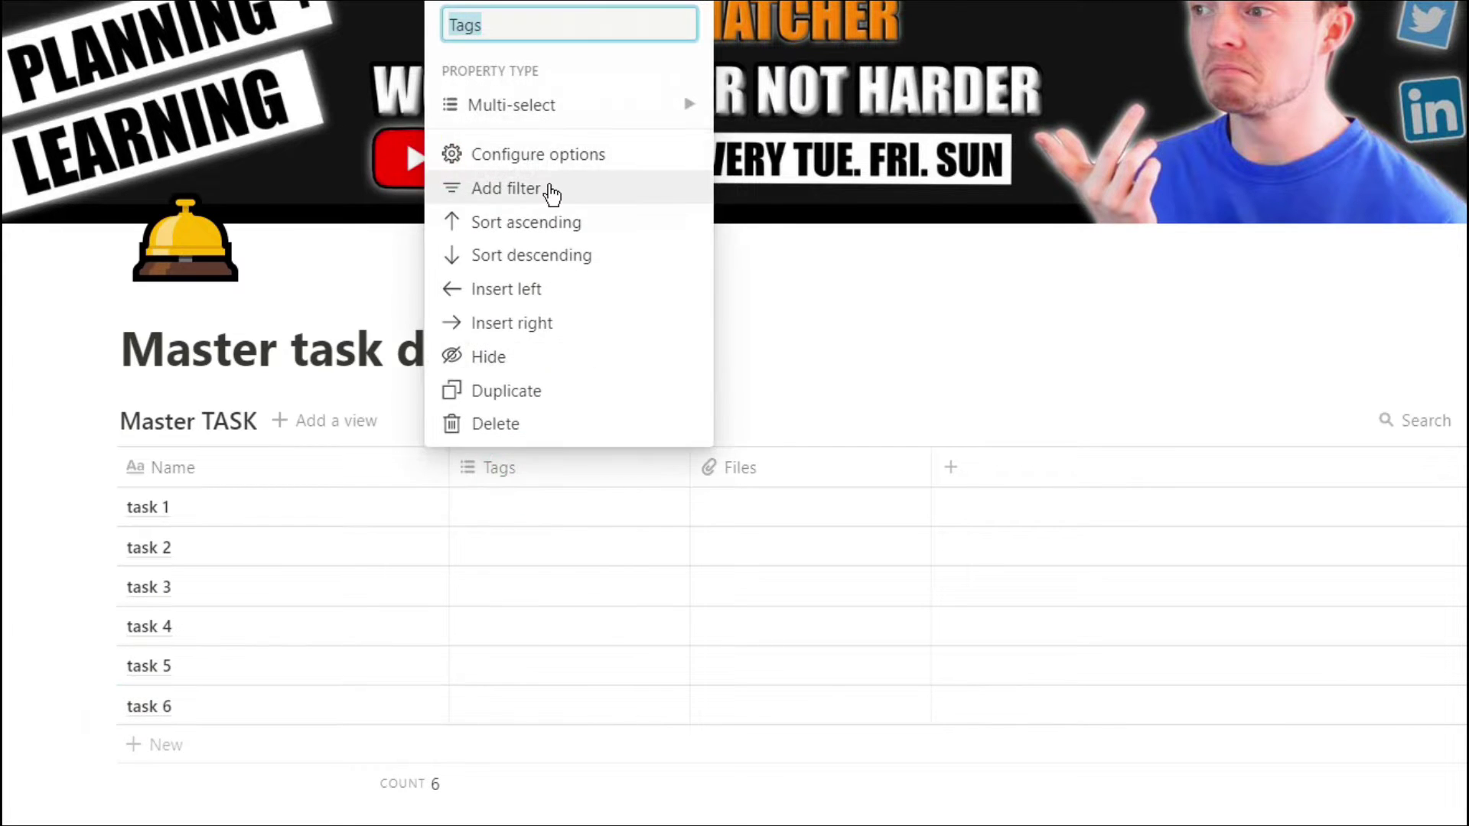
pyautogui.moveTo(548, 111)
pyautogui.write('Date')
pyautogui.click(775, 98)
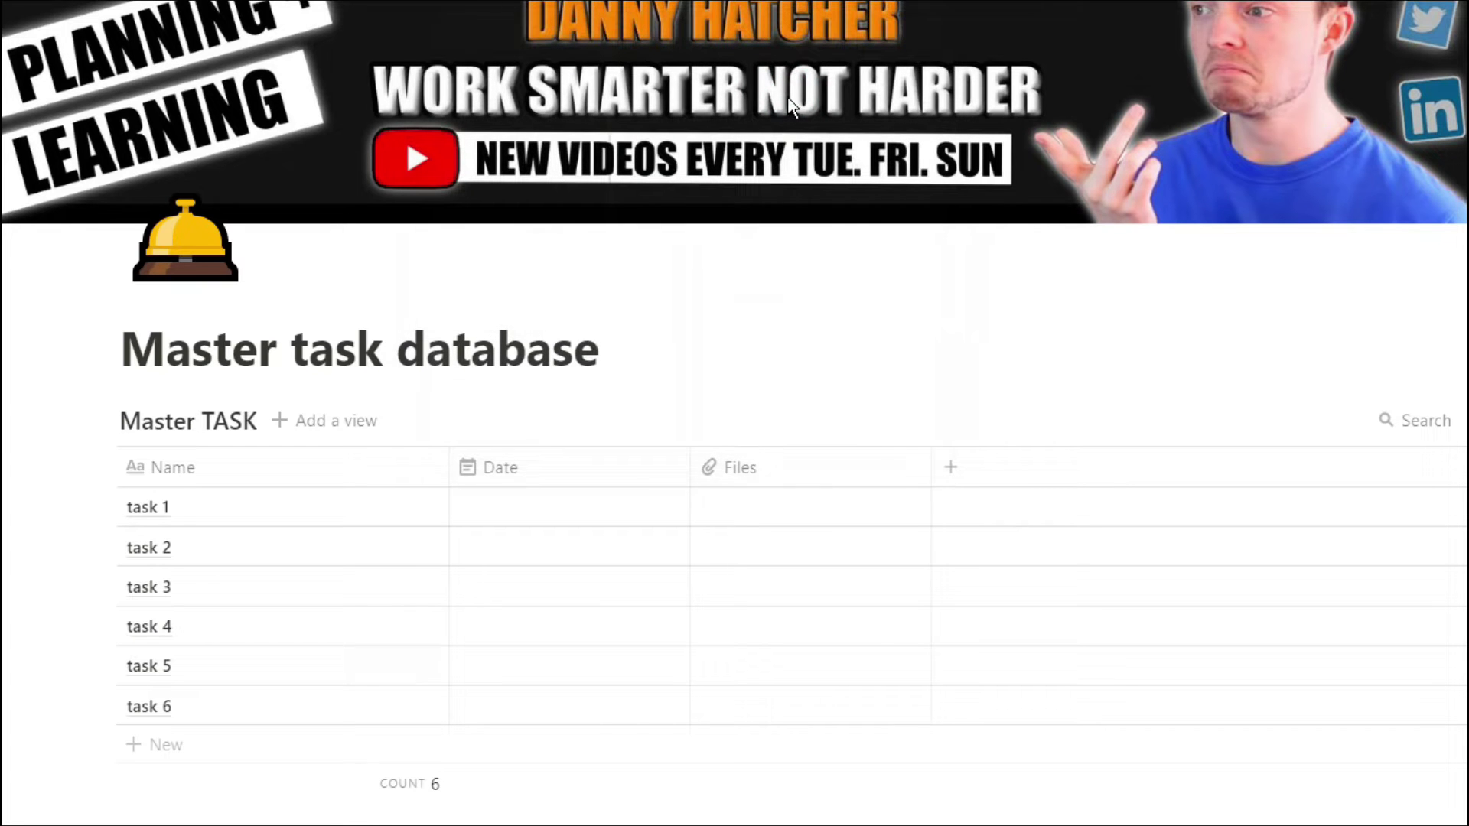
# Step: Date task 1 May 27, 2020 and paste that date into tasks 2–5
pyautogui.click(556, 509)
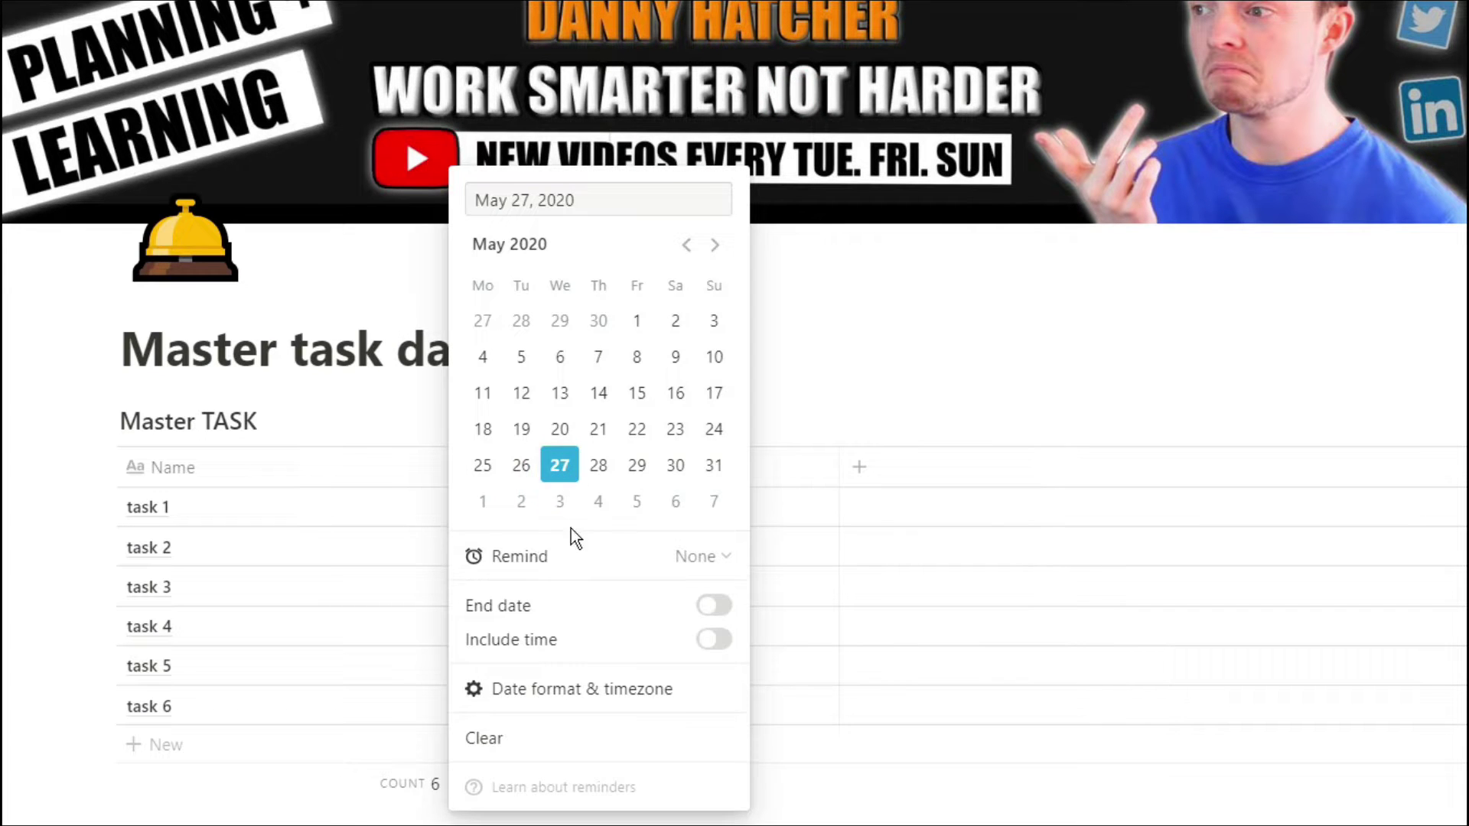
pyautogui.click(828, 566)
pyautogui.press('Down')
pyautogui.hotkey('shift', 'Down')
pyautogui.hotkey('shift', 'Down')
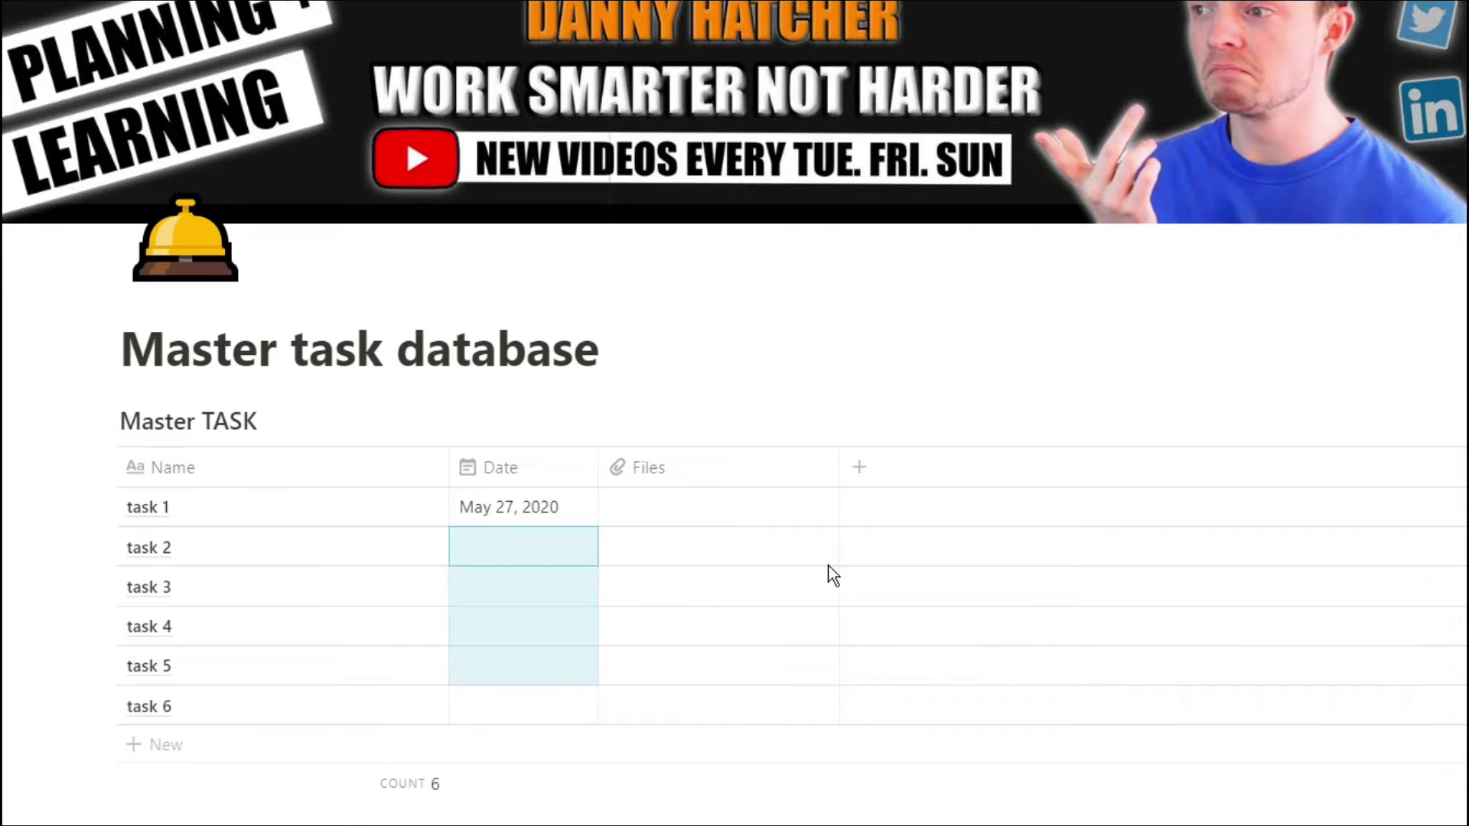
pyautogui.write('May 27, 2020 May 27, 2020 May 27, 2020 May 27, 2020')
# Step: Set task 6's date to May 28, 2020 and start changing task 5's date
pyautogui.press('Down')
pyautogui.click(507, 708)
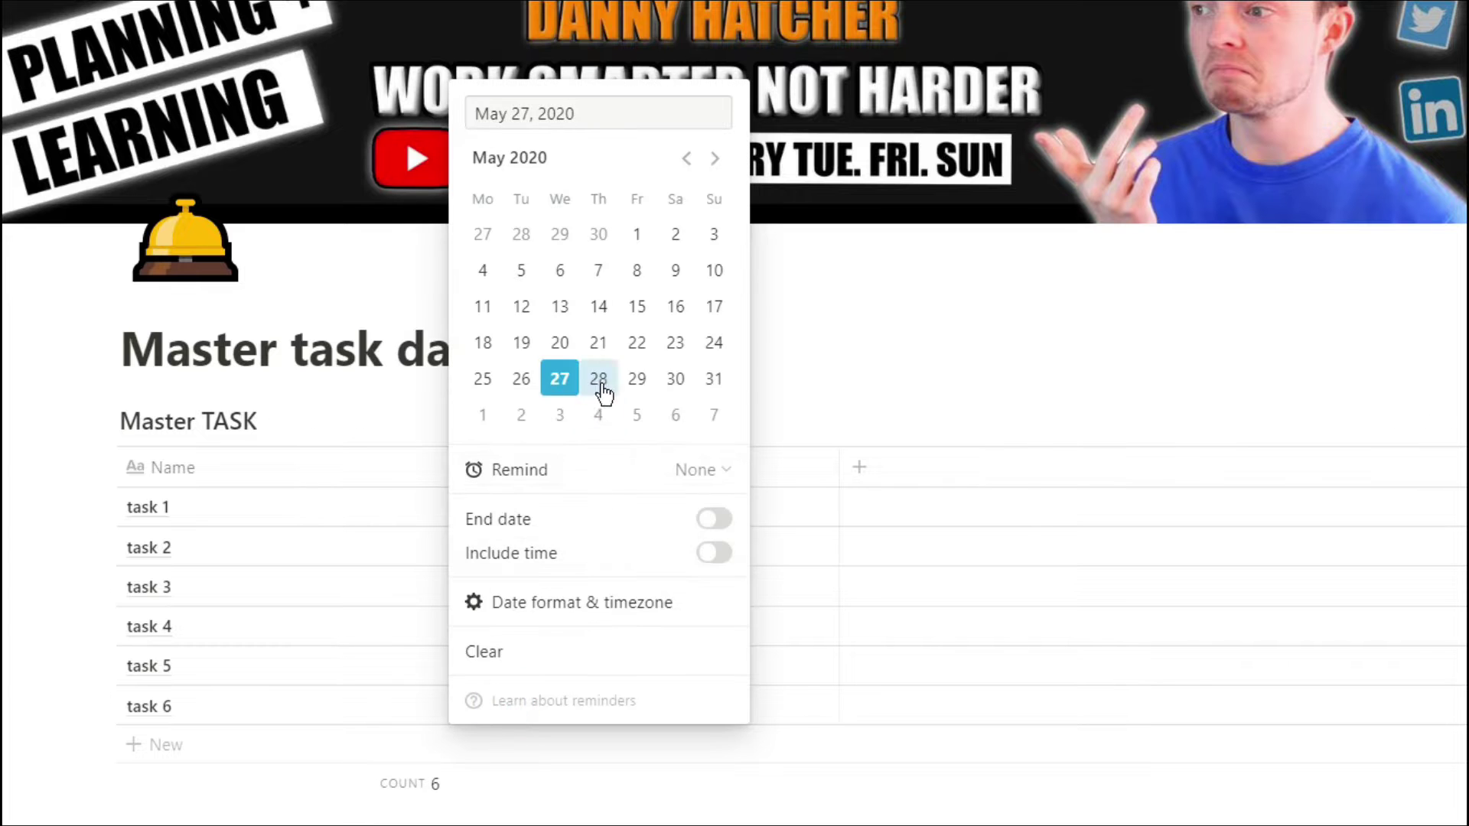
pyautogui.click(791, 559)
pyautogui.click(521, 667)
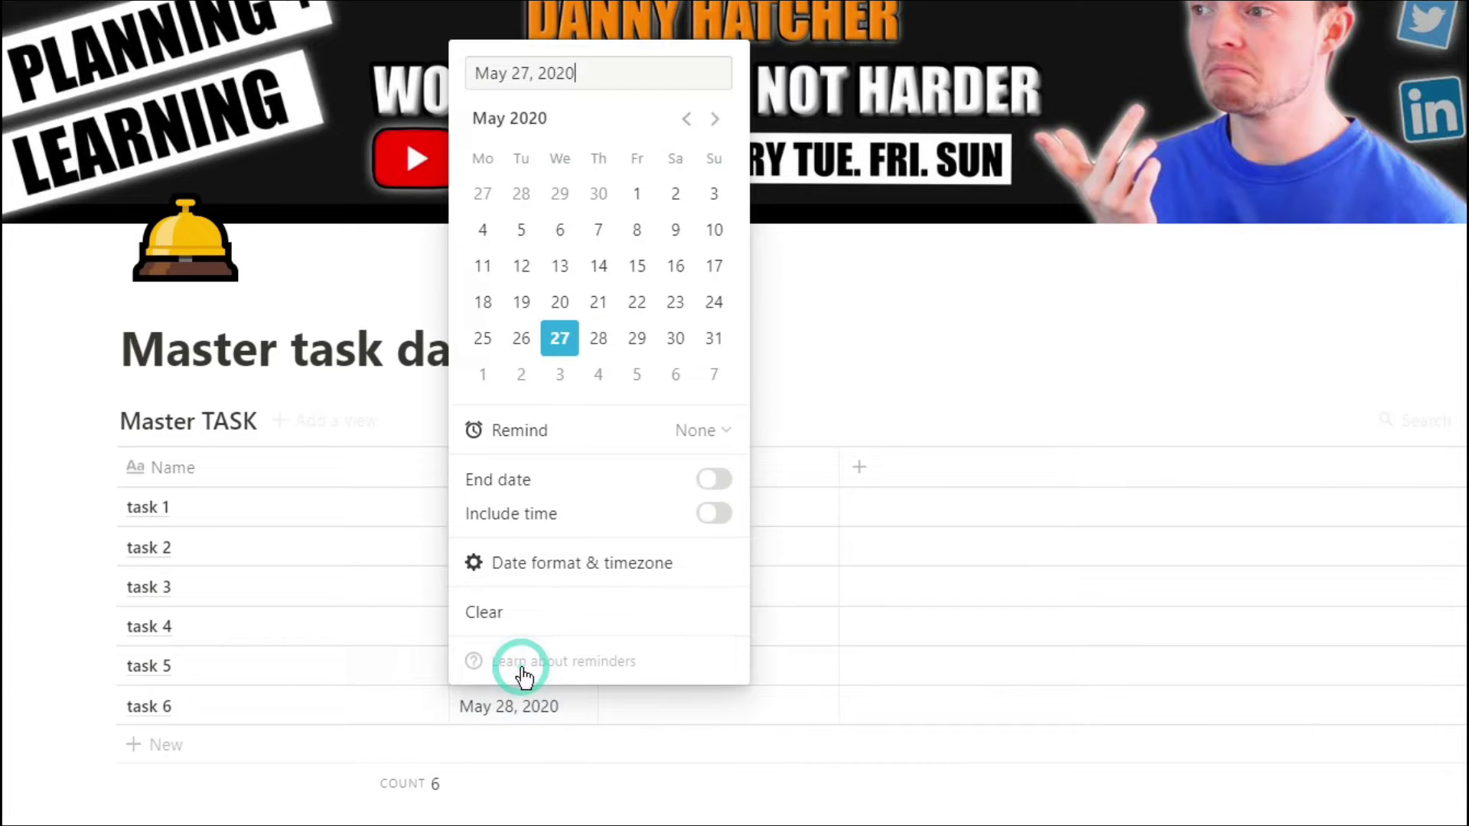
# Step: Set task 5 to May 20, 2020 and turn the Files column into a narrower formula property
pyautogui.click(797, 590)
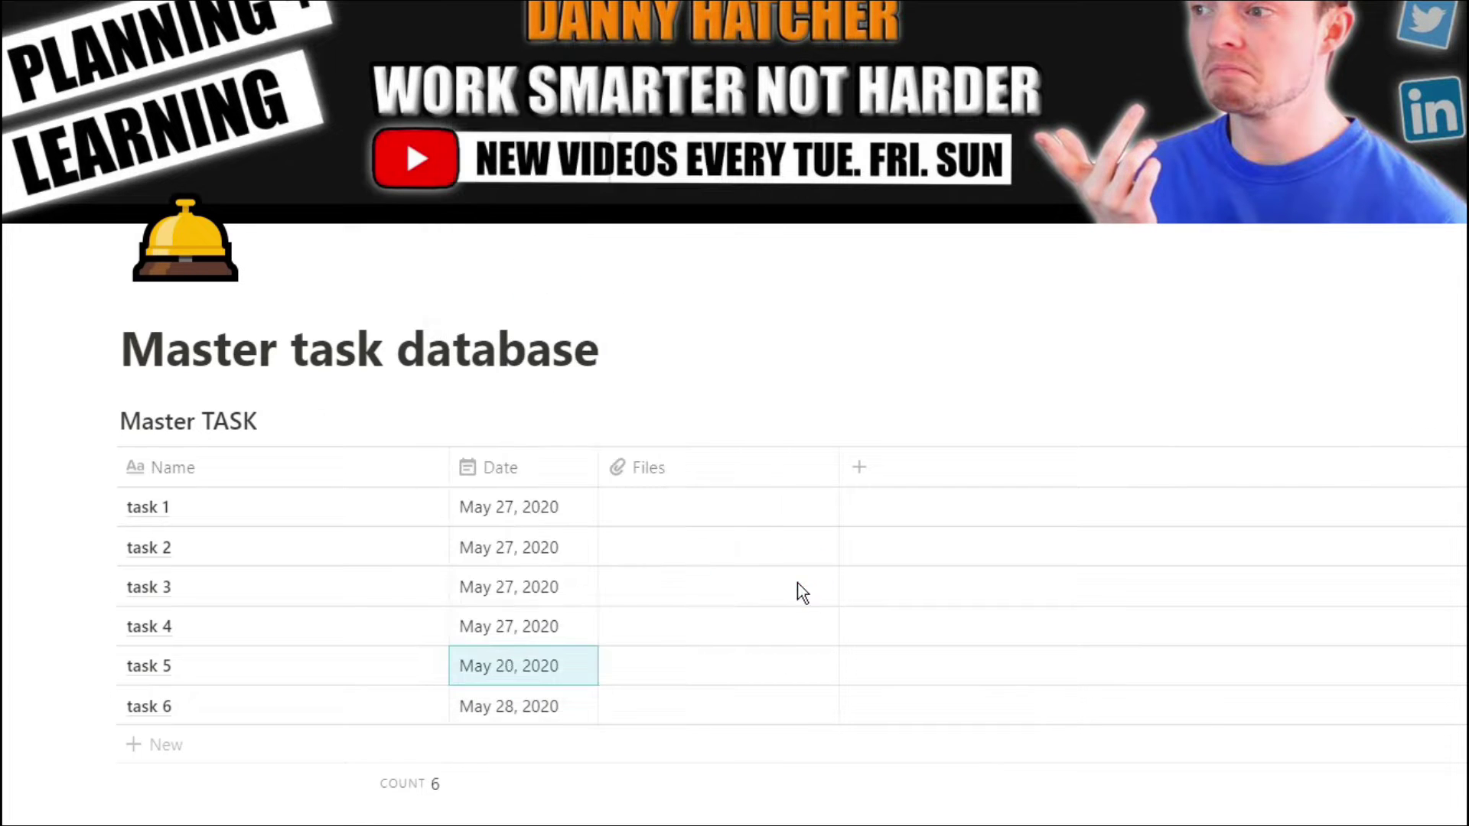
pyautogui.click(695, 478)
pyautogui.moveTo(667, 153)
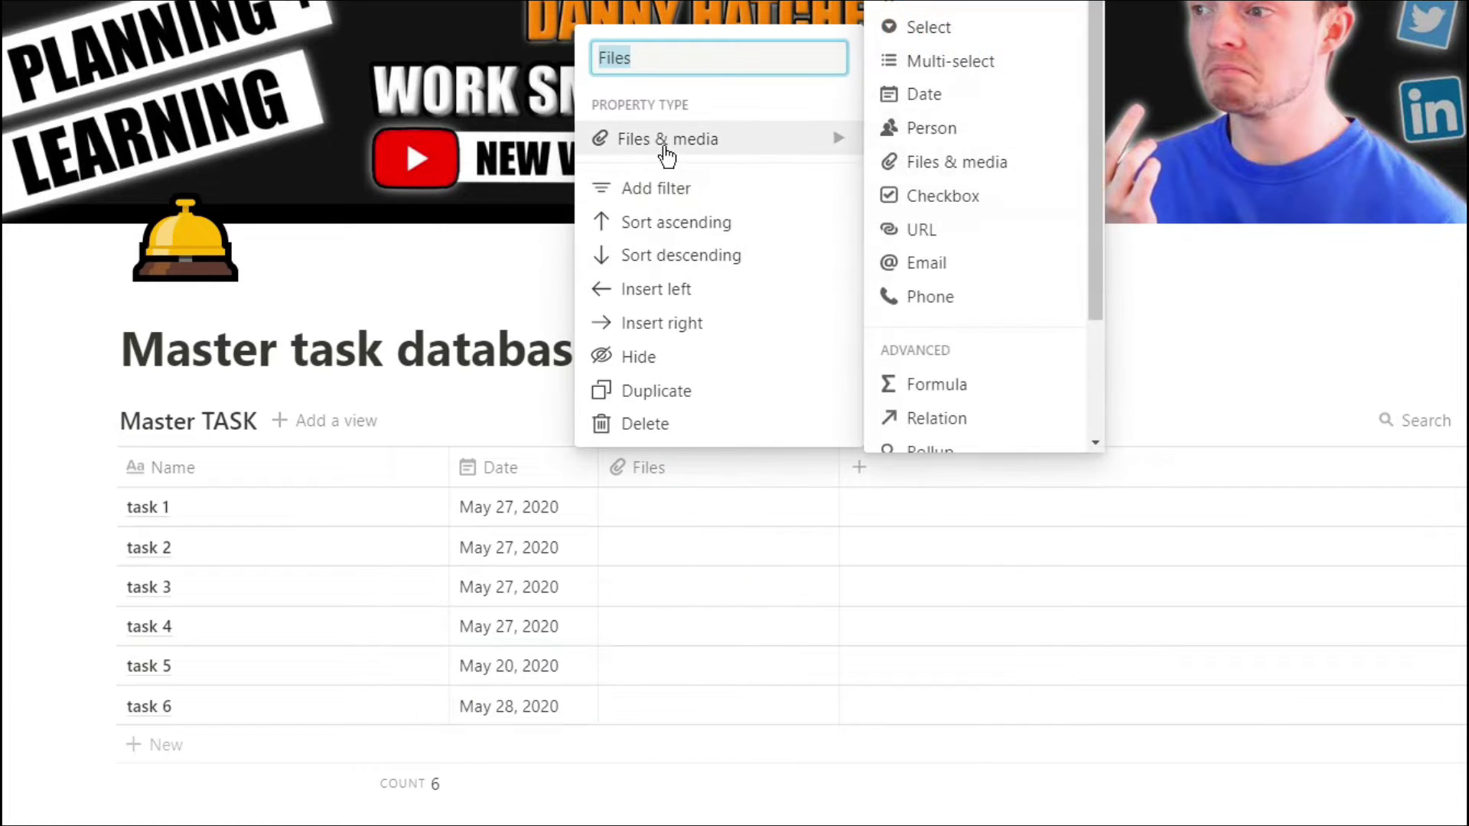
pyautogui.click(963, 383)
pyautogui.moveTo(770, 466); pyautogui.dragTo(755, 468)
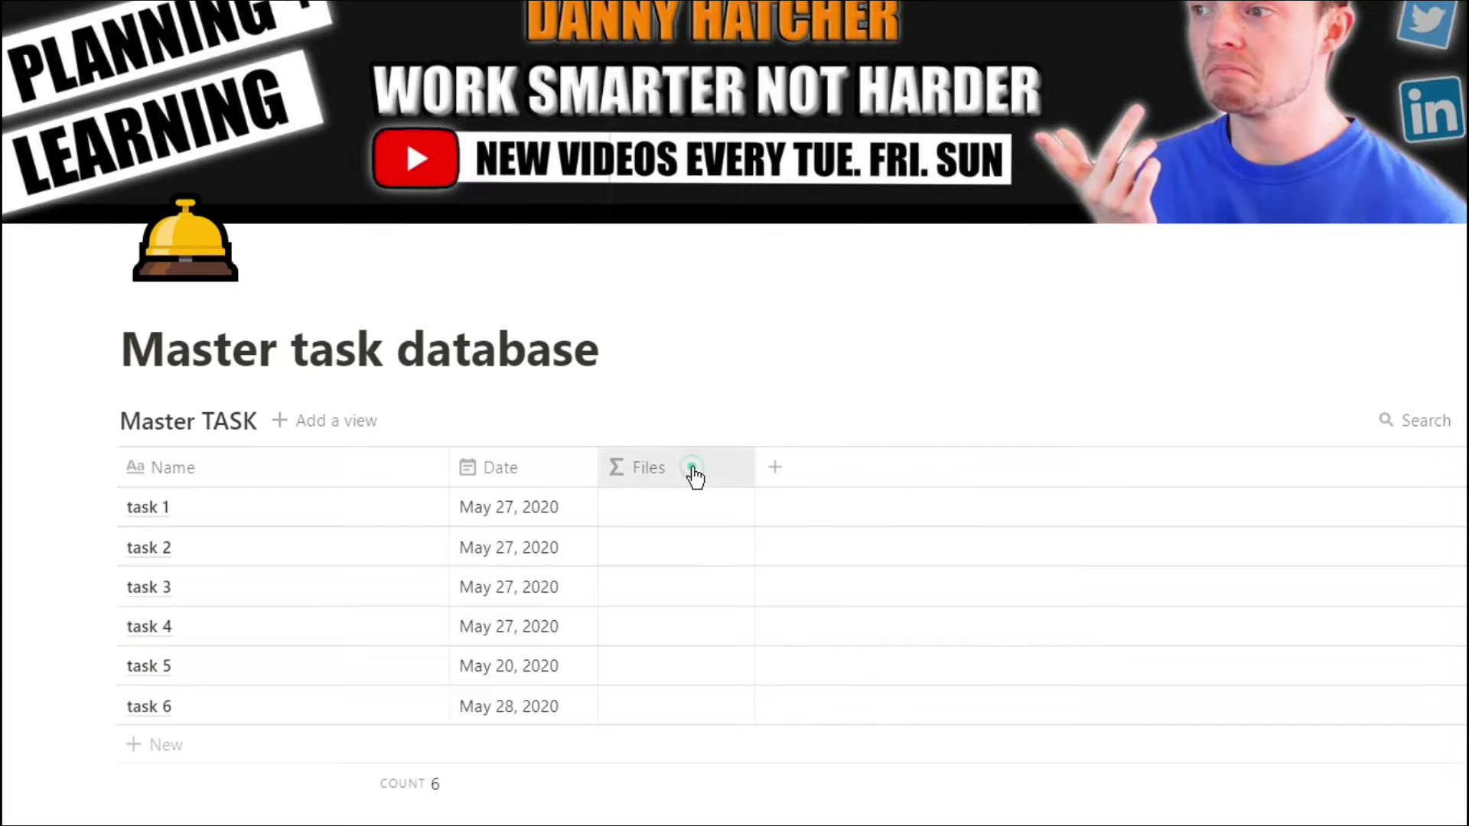
# Step: Rename the formula column Review with formula dateAdd(prop("Date"),7,"days")
pyautogui.click(695, 476)
pyautogui.write('Review')
pyautogui.press('Return')
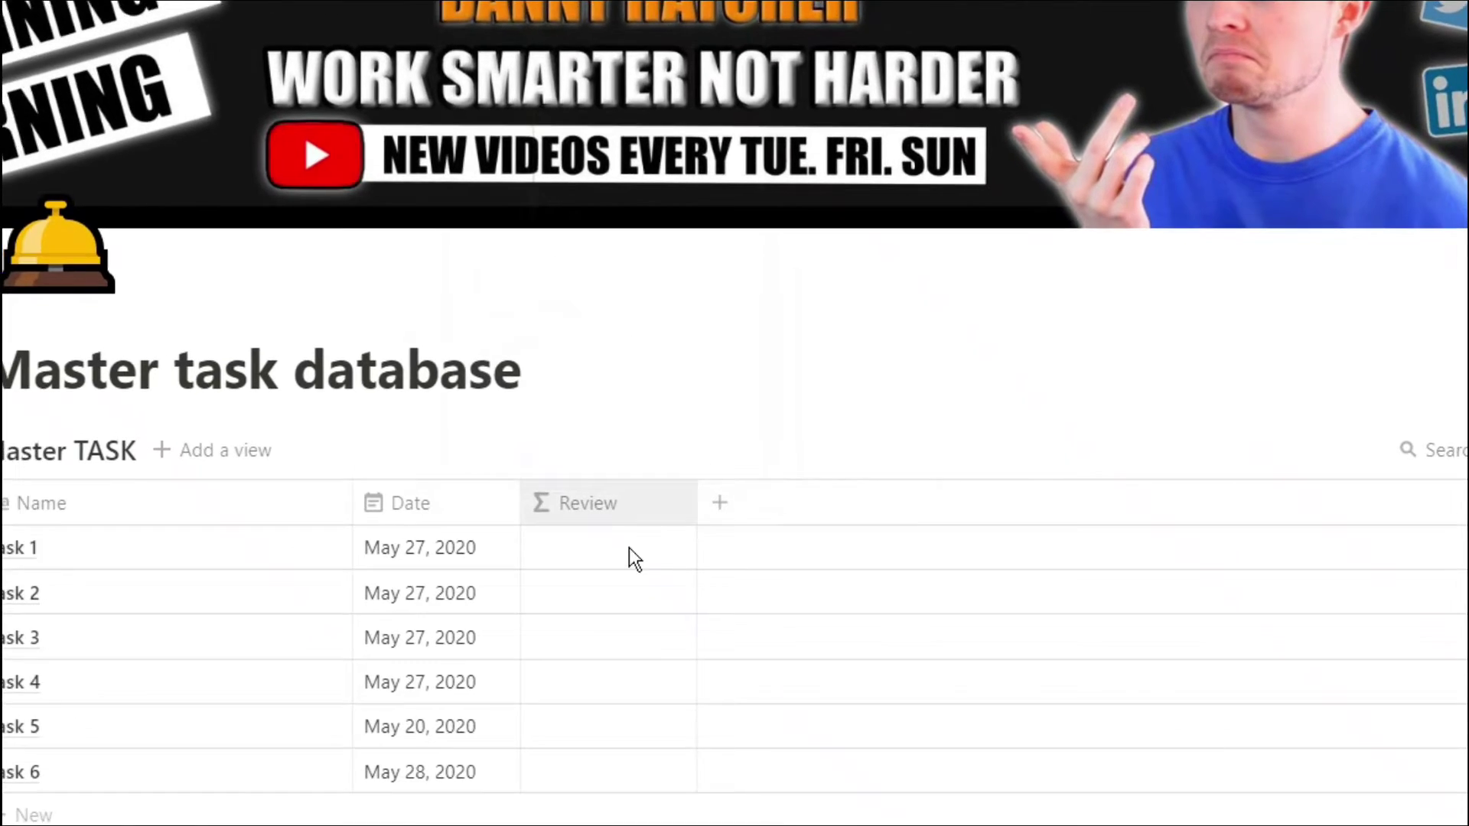
pyautogui.click(702, 514)
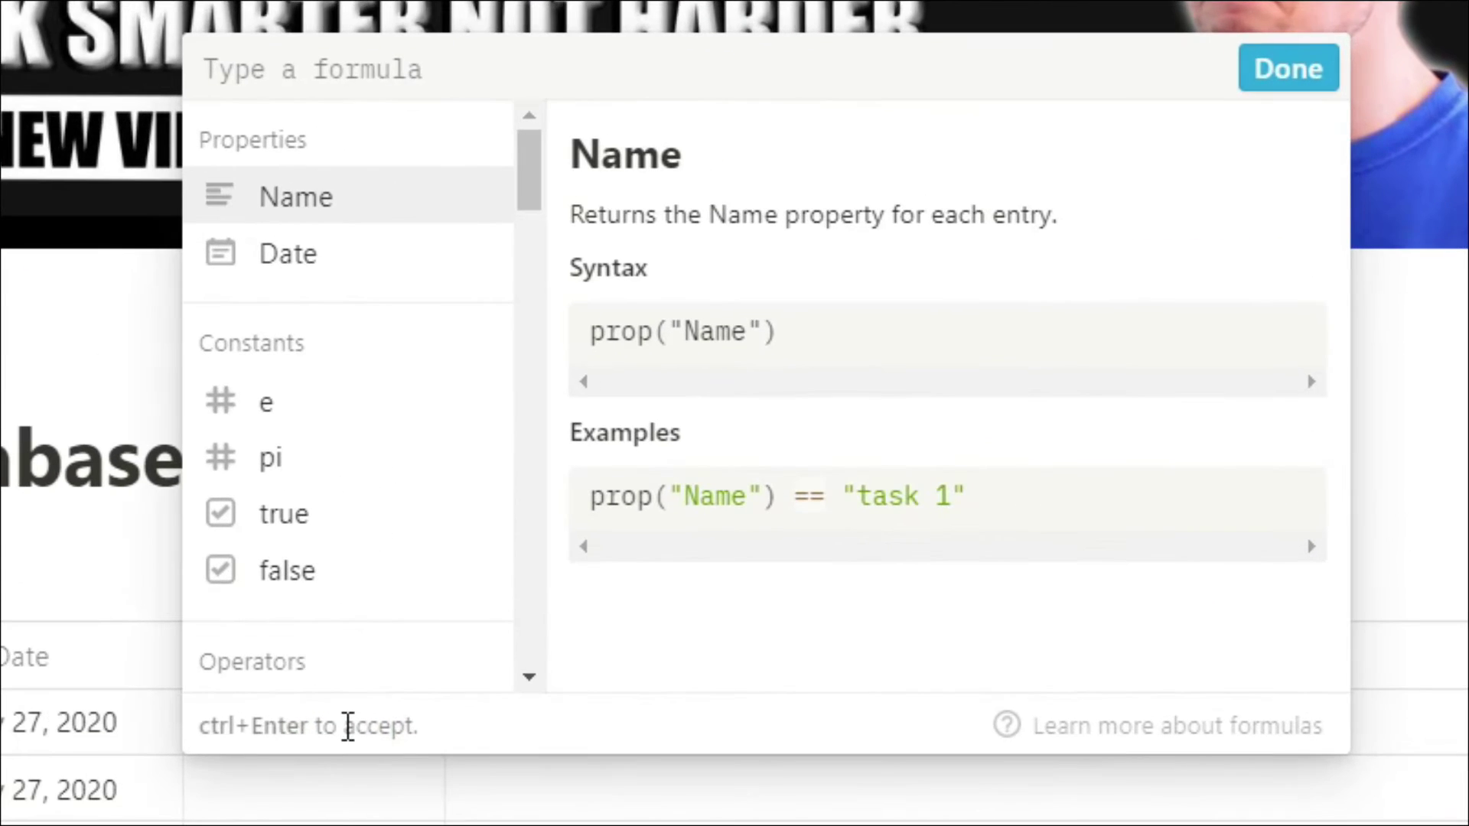
pyautogui.write('date')
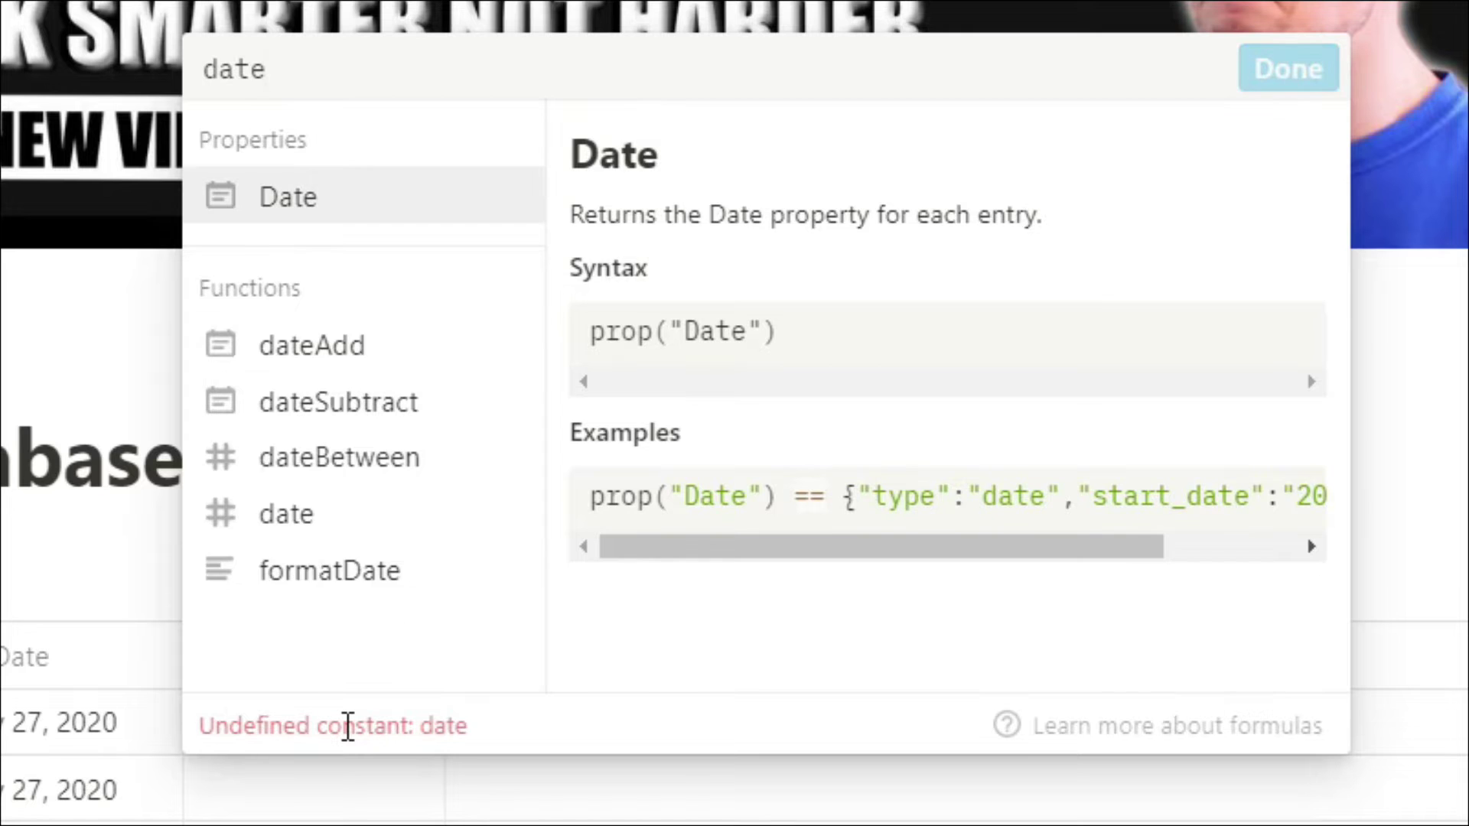
pyautogui.write('Add(')
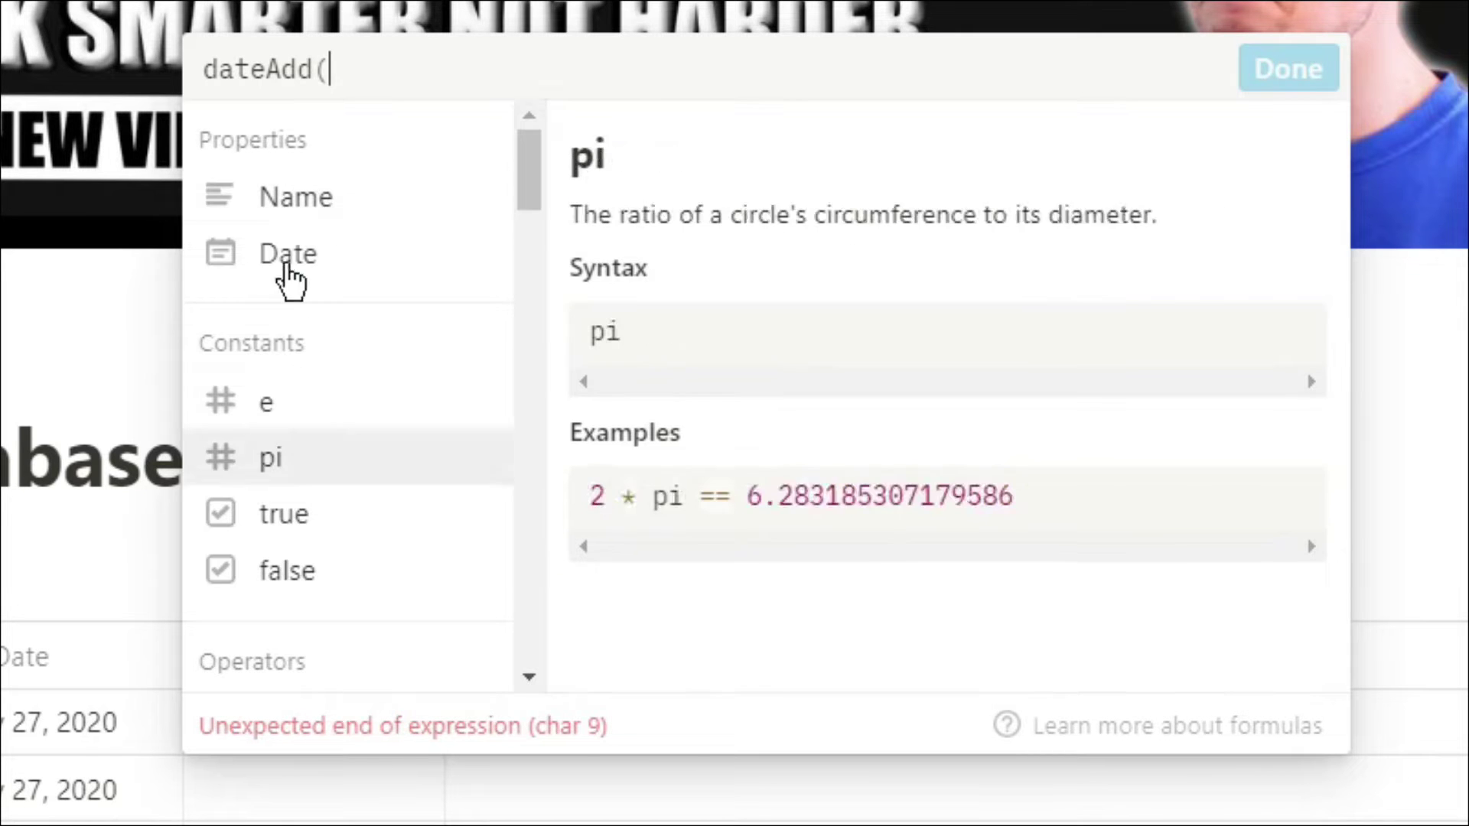
pyautogui.click(287, 255)
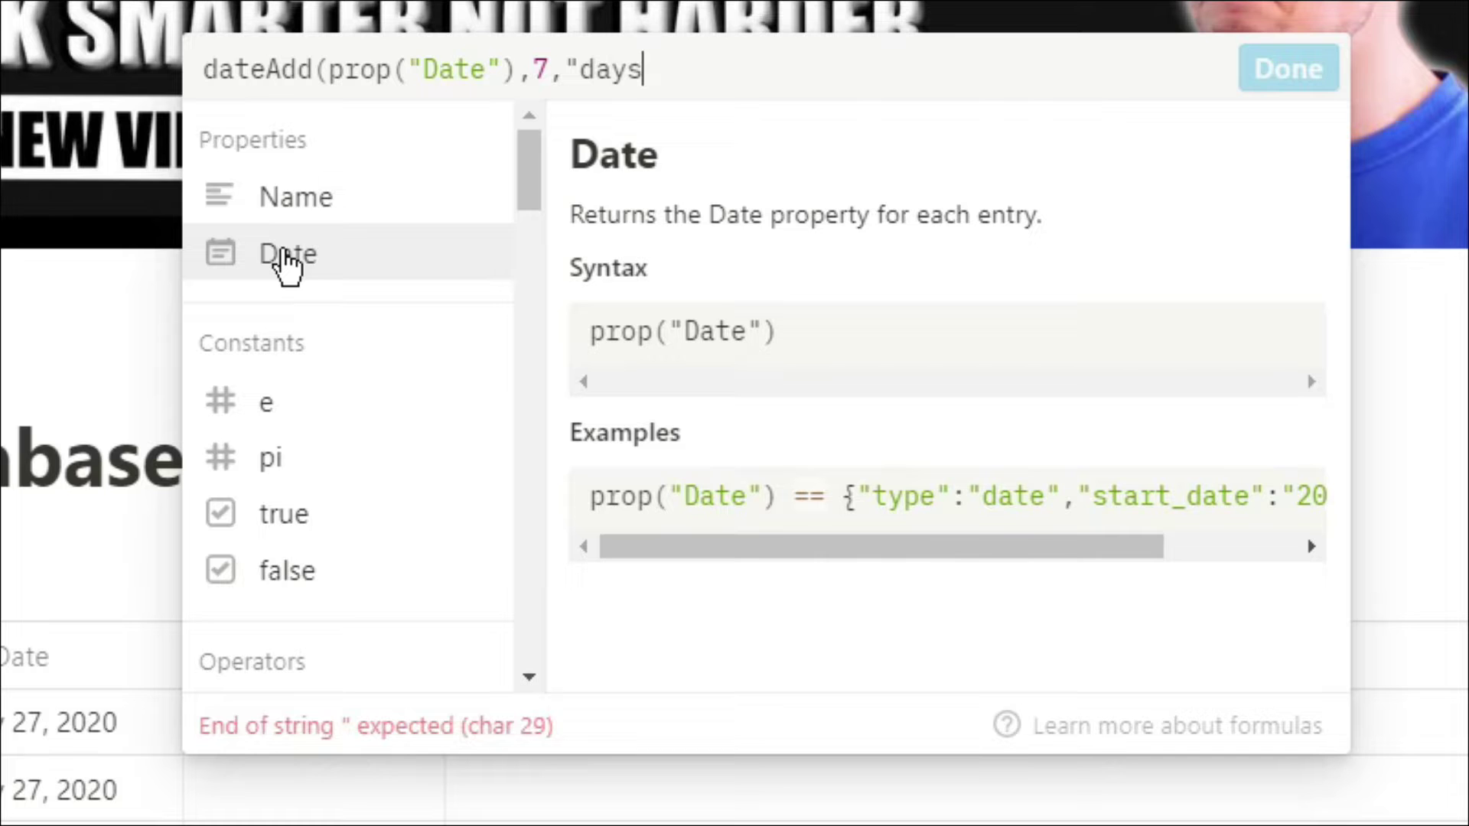
pyautogui.write(',7,"days")')
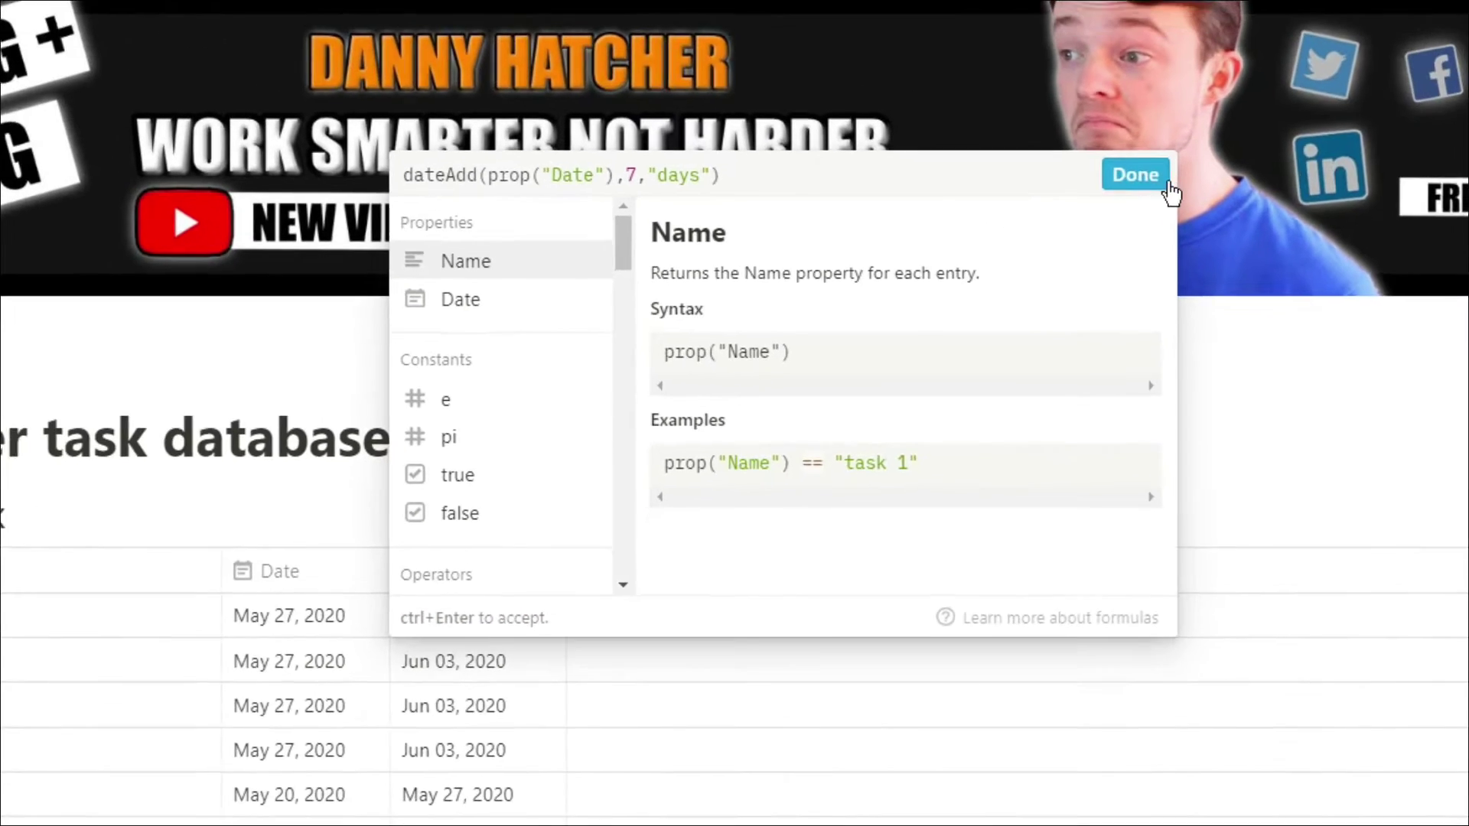
pyautogui.click(1288, 68)
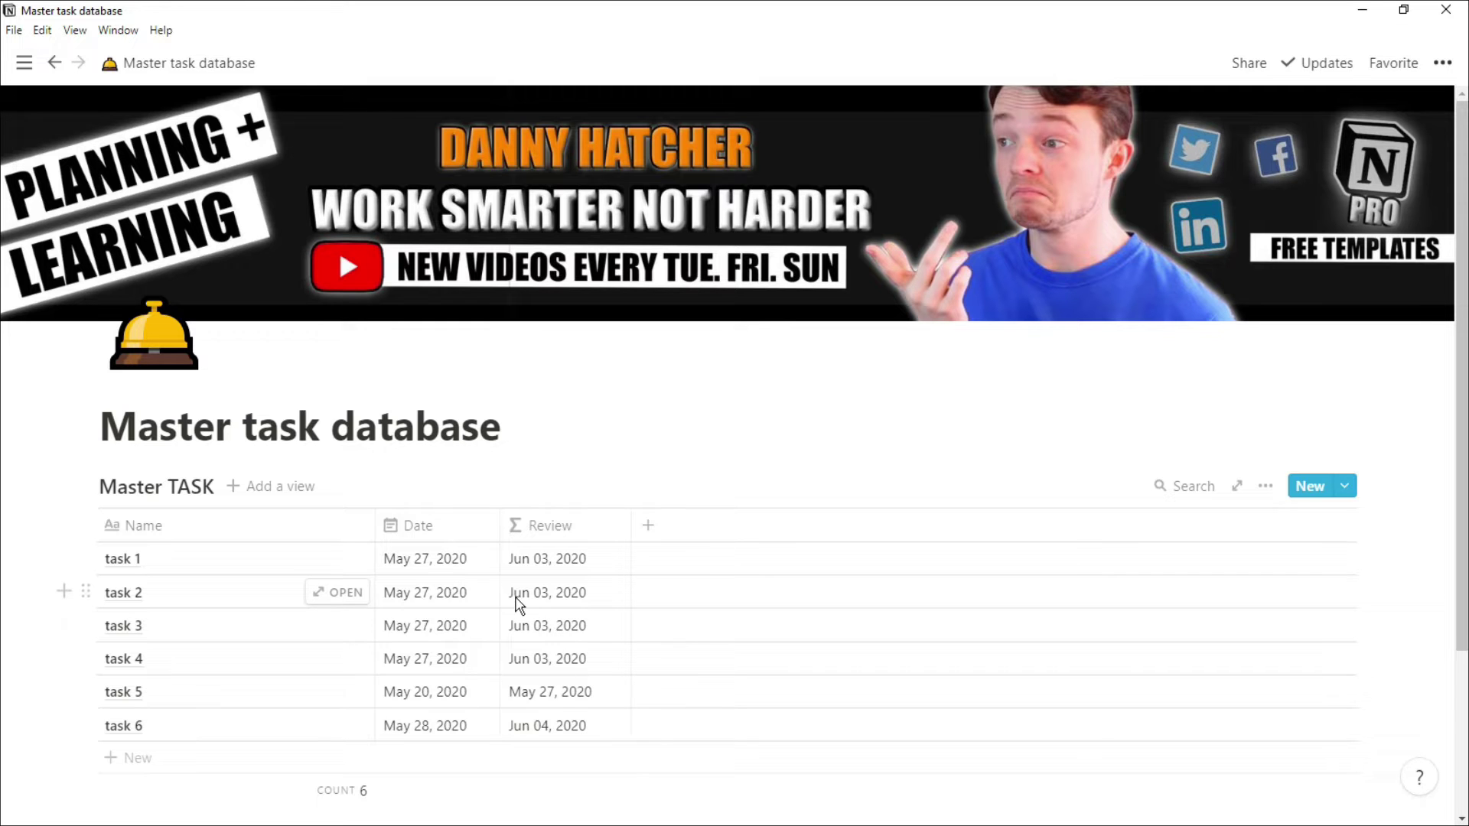
# Step: Add a linked Master TASK view below the table and zoom out to fit both
pyautogui.scroll(-3, 495, 633)
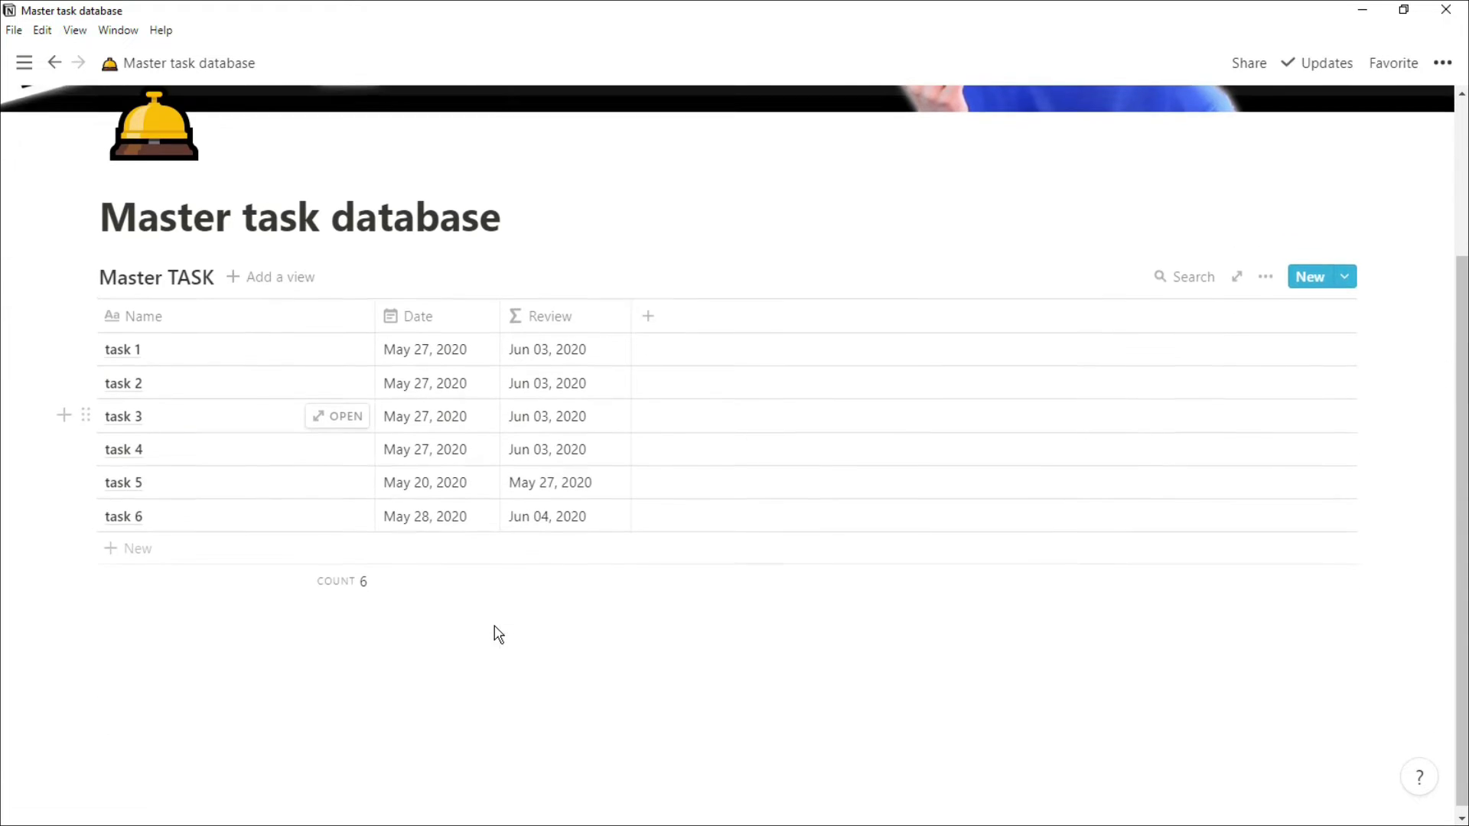
pyautogui.click(346, 618)
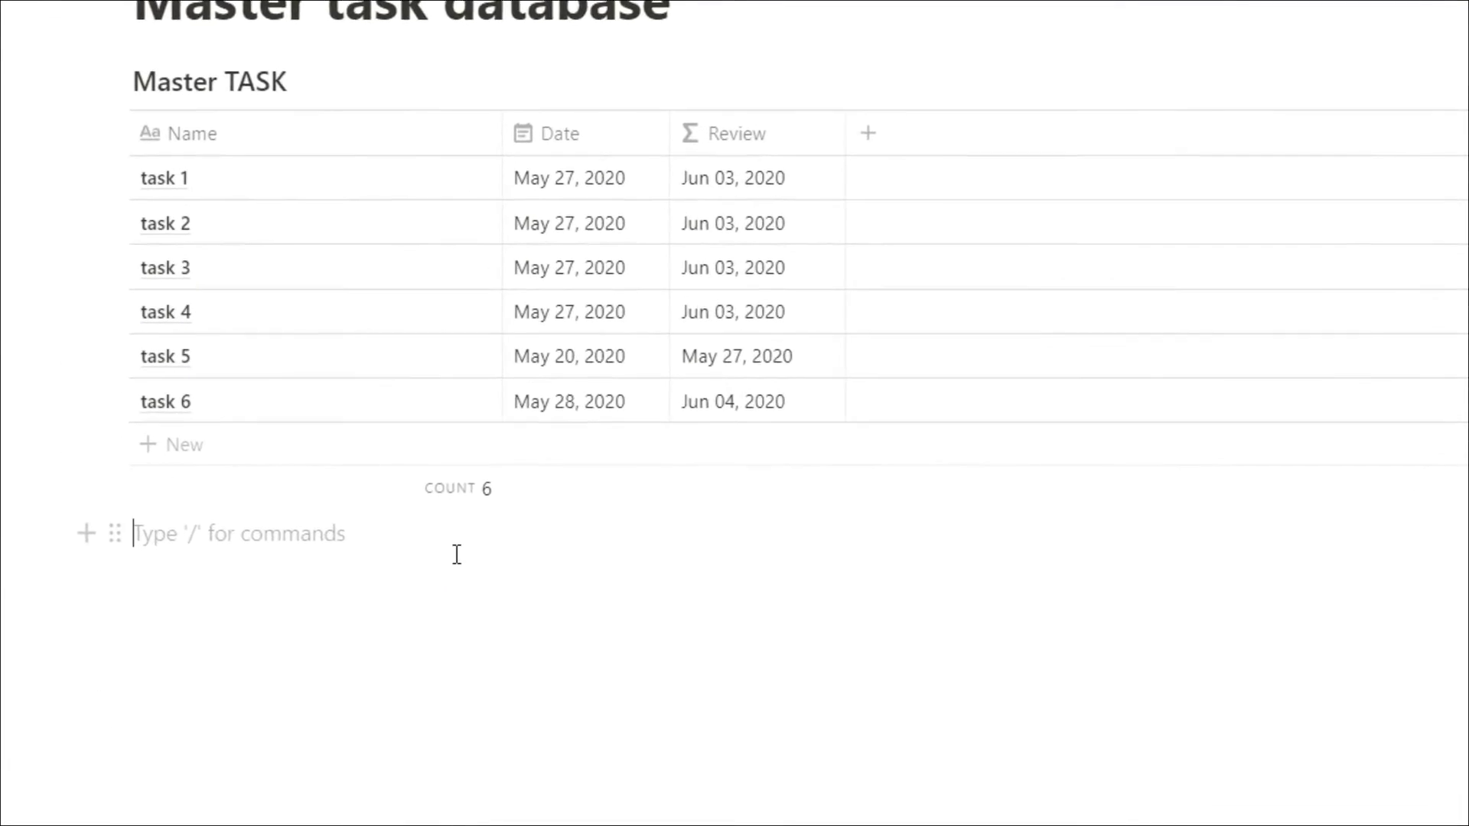
pyautogui.write('/linked')
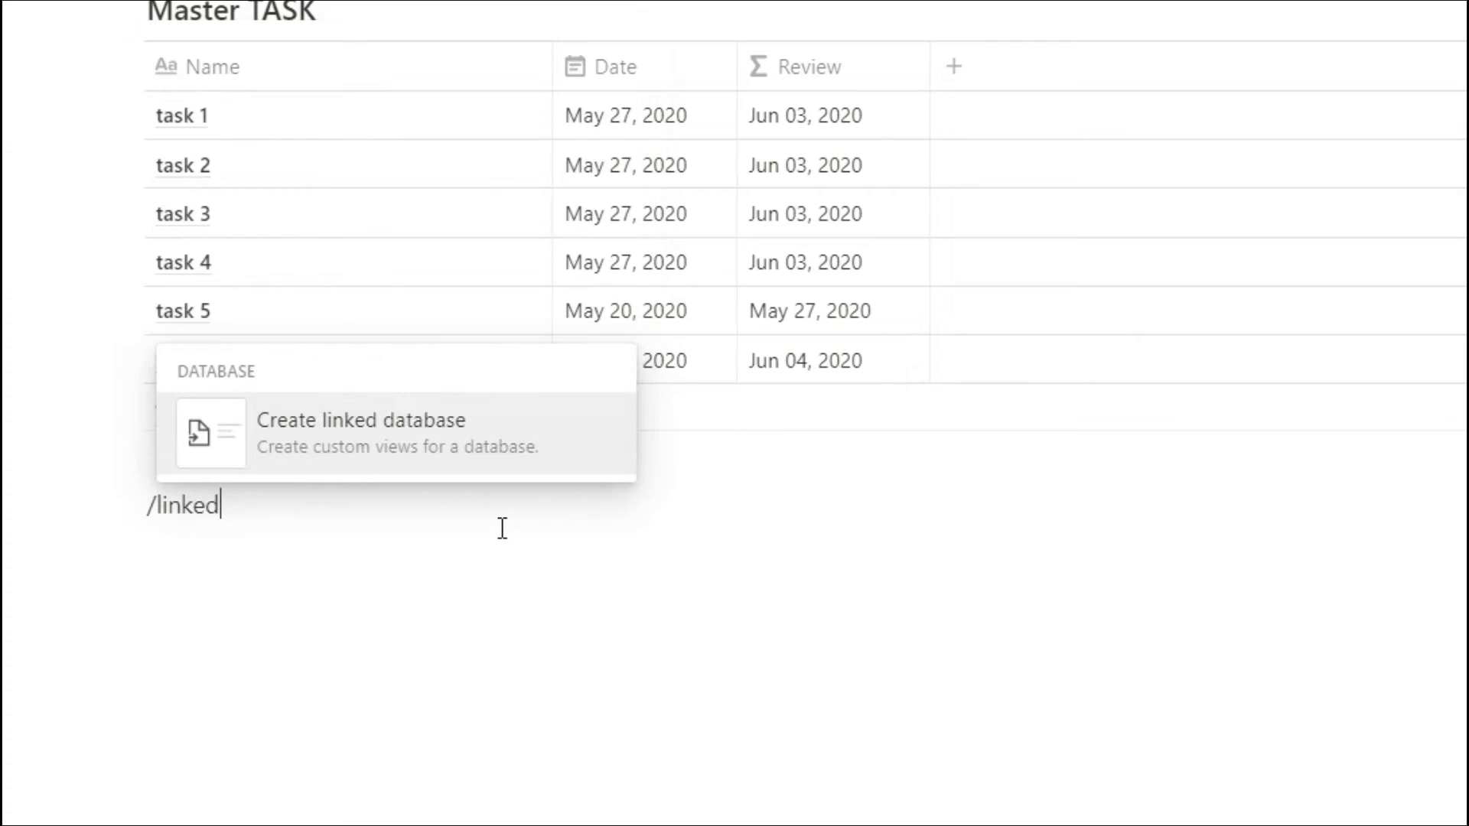
pyautogui.press('Return')
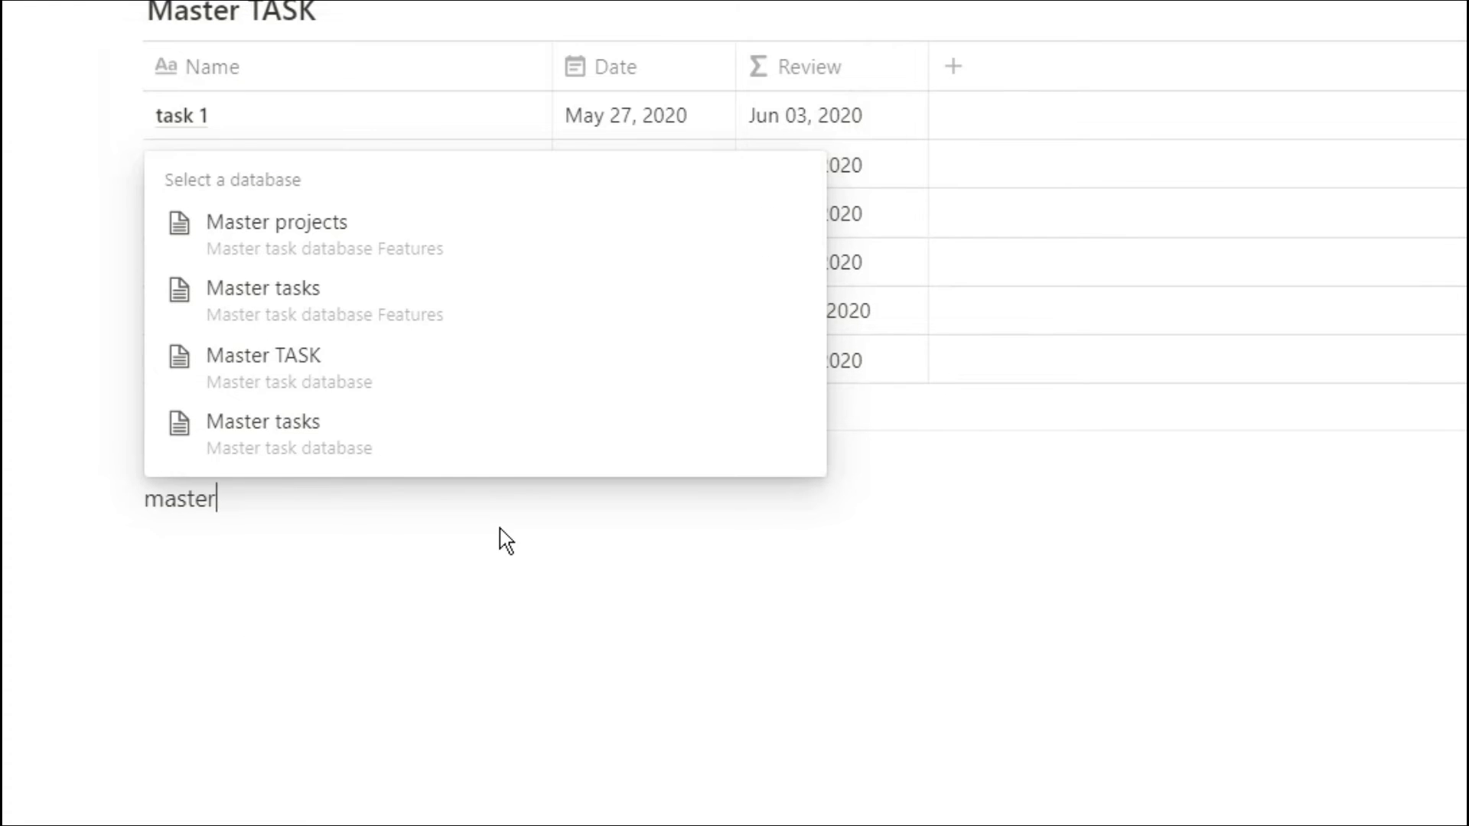
pyautogui.click(398, 371)
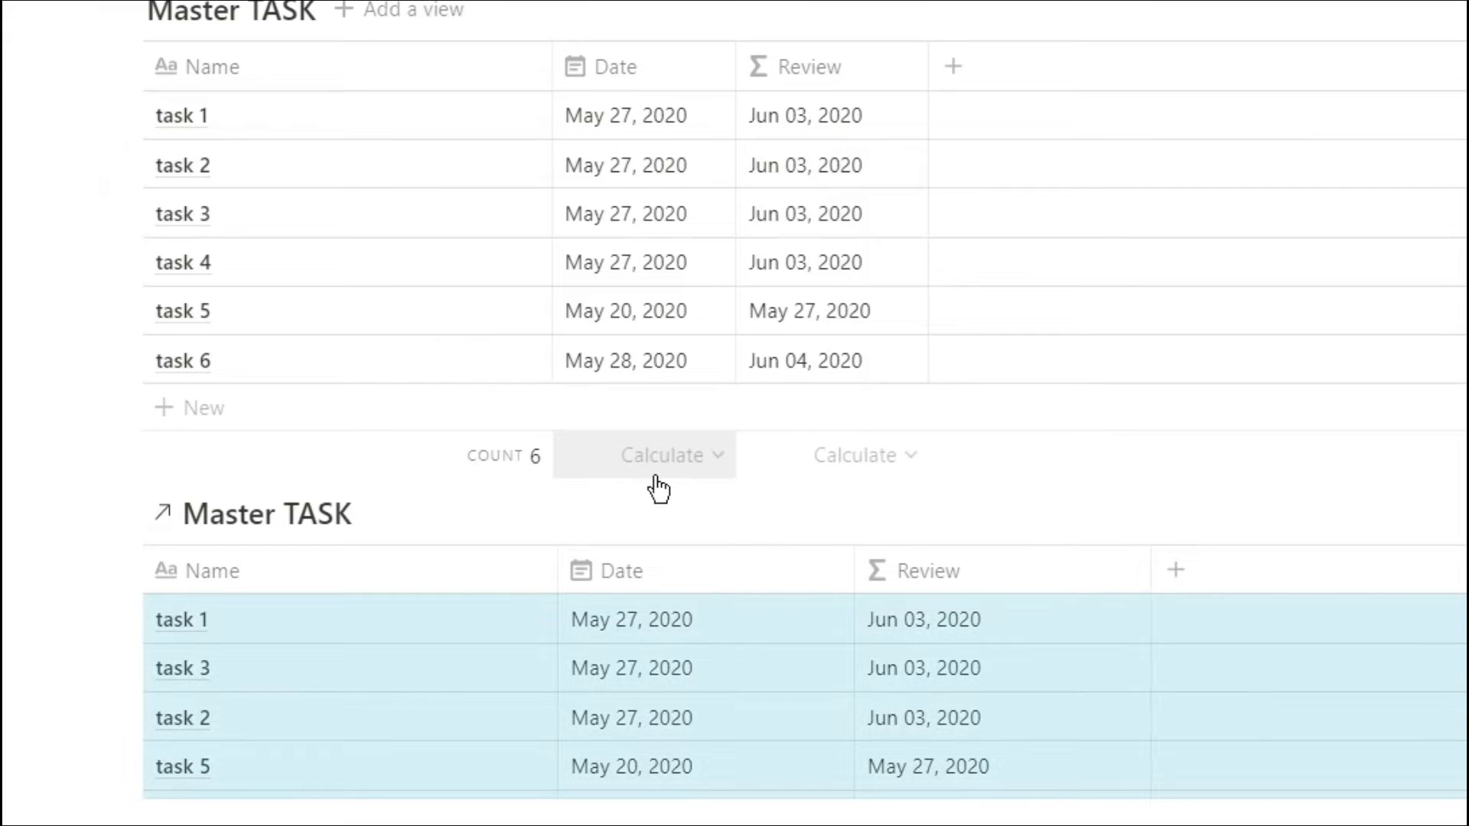
pyautogui.scroll(-3, 655, 485)
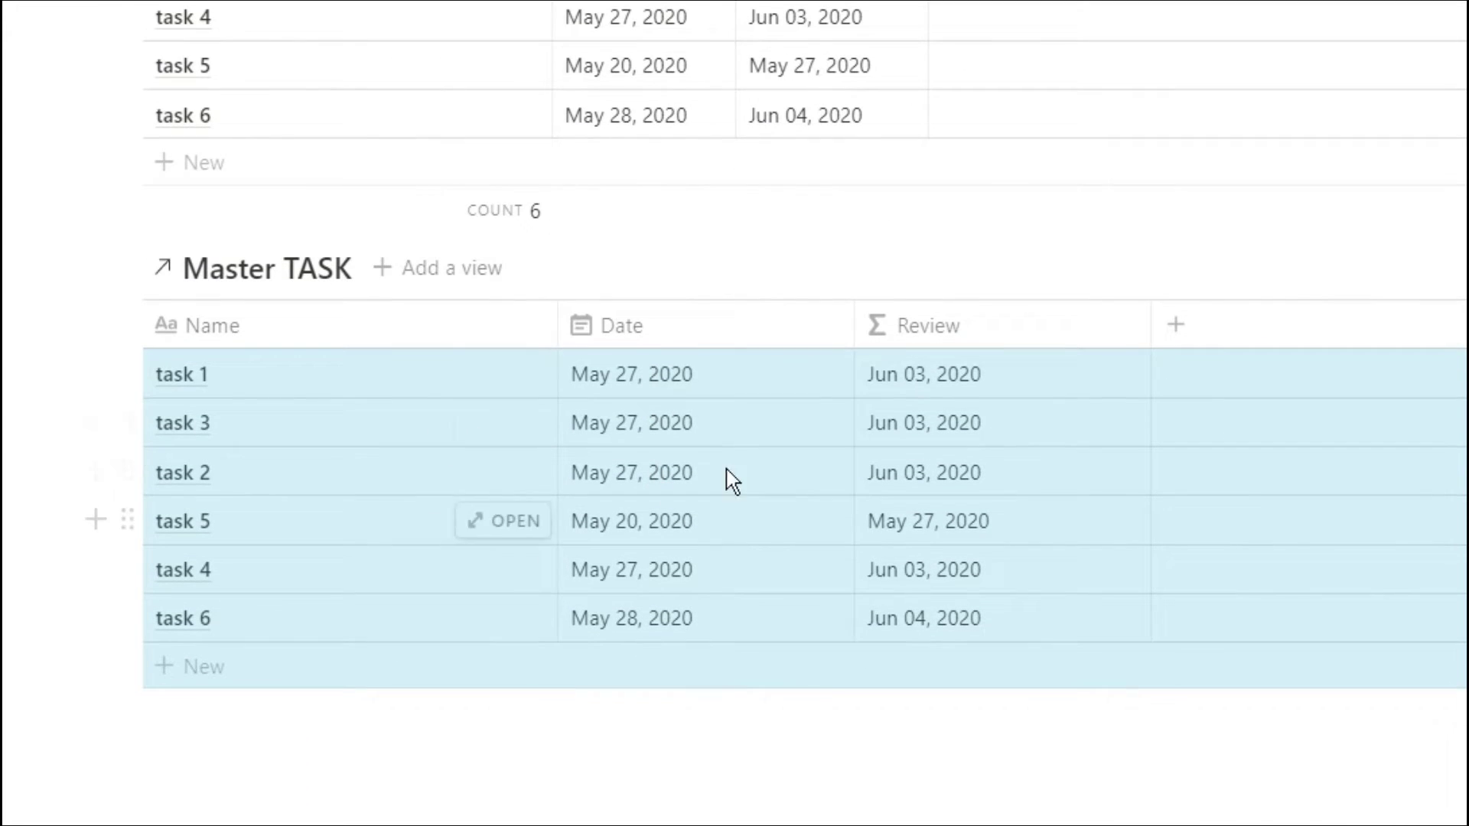
pyautogui.hotkey('ctrl', '-')
pyautogui.hotkey('ctrl', '-')
pyautogui.hotkey('ctrl', '-')
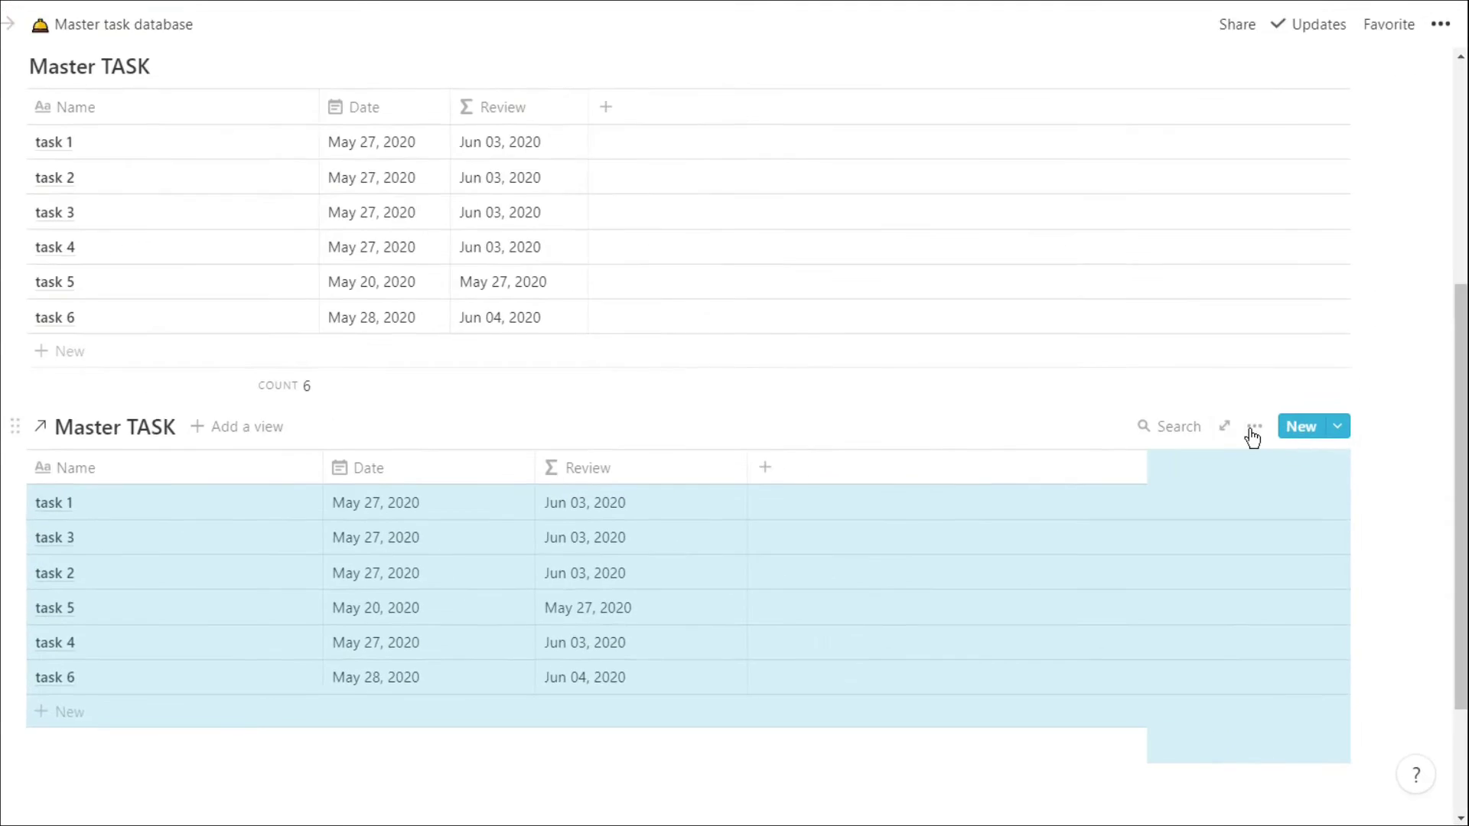
# Step: Filter the lower linked table to Date is Today
pyautogui.click(1397, 406)
pyautogui.click(1406, 454)
pyautogui.click(668, 382)
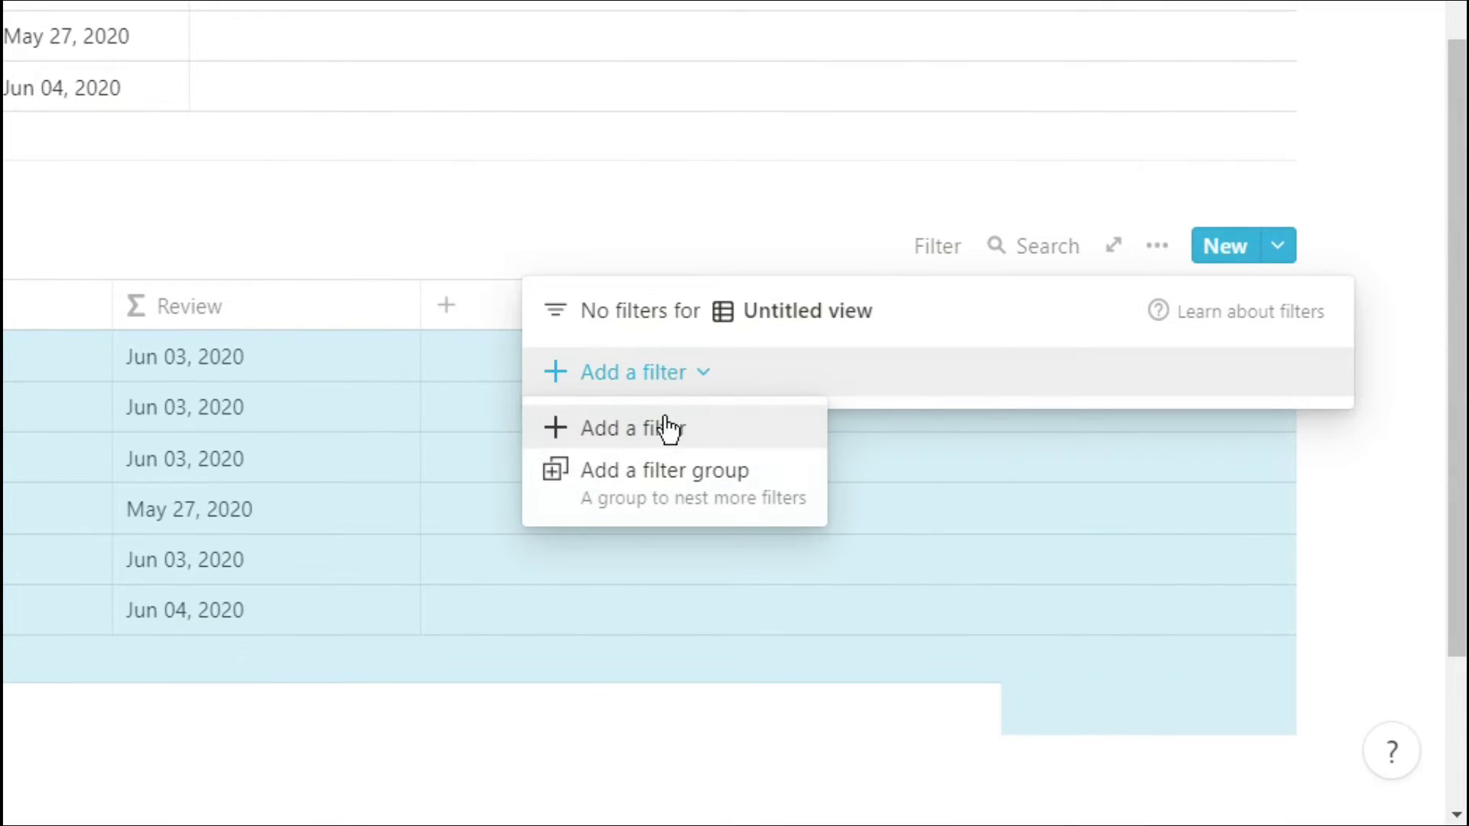
pyautogui.click(666, 427)
pyautogui.click(746, 387)
pyautogui.click(688, 545)
pyautogui.click(1033, 373)
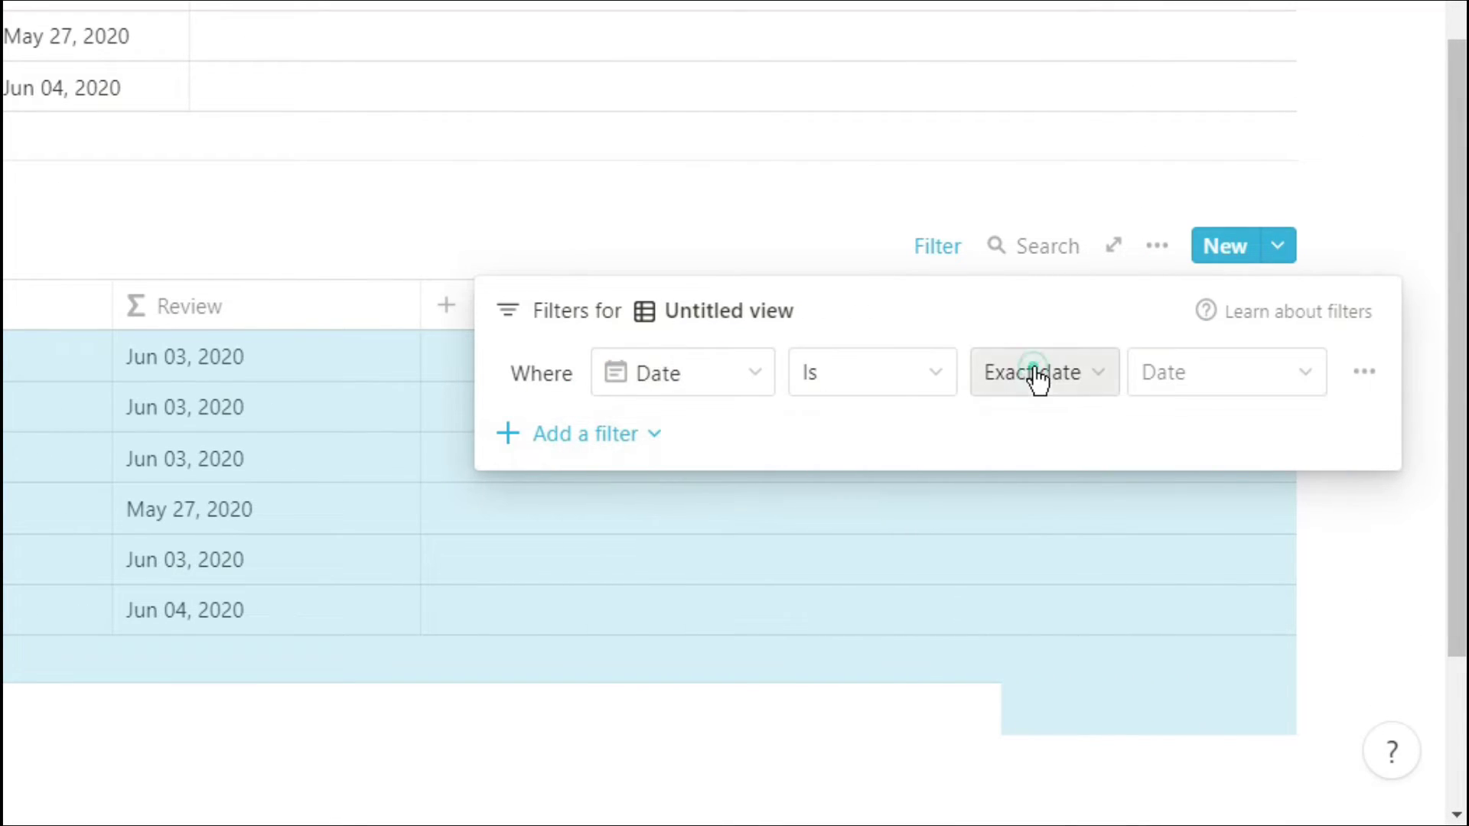
pyautogui.click(1029, 429)
pyautogui.click(690, 241)
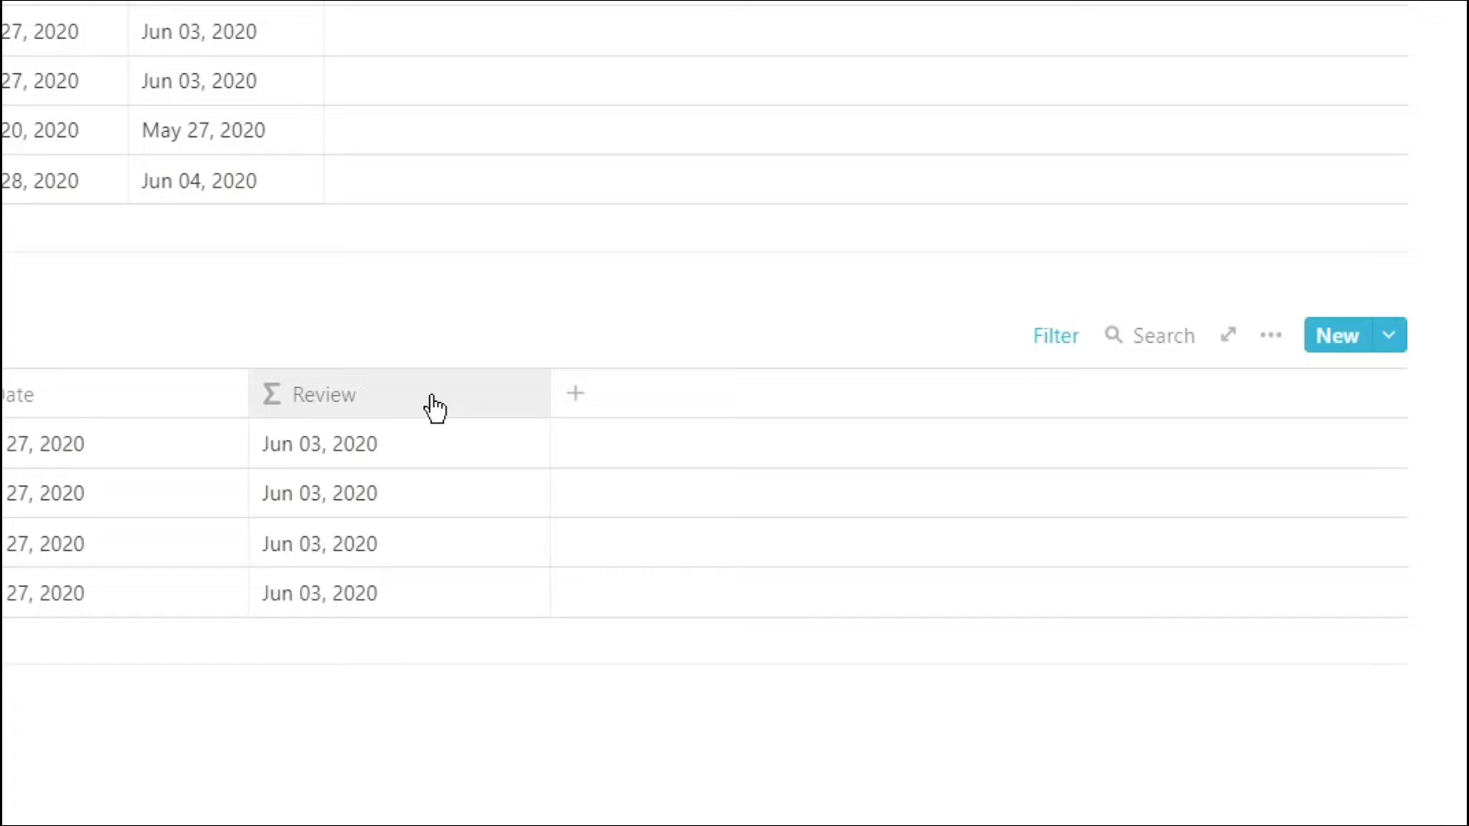
# Step: Hide its Review column and make its Name column narrower
pyautogui.click(189, 306)
pyautogui.click(624, 468)
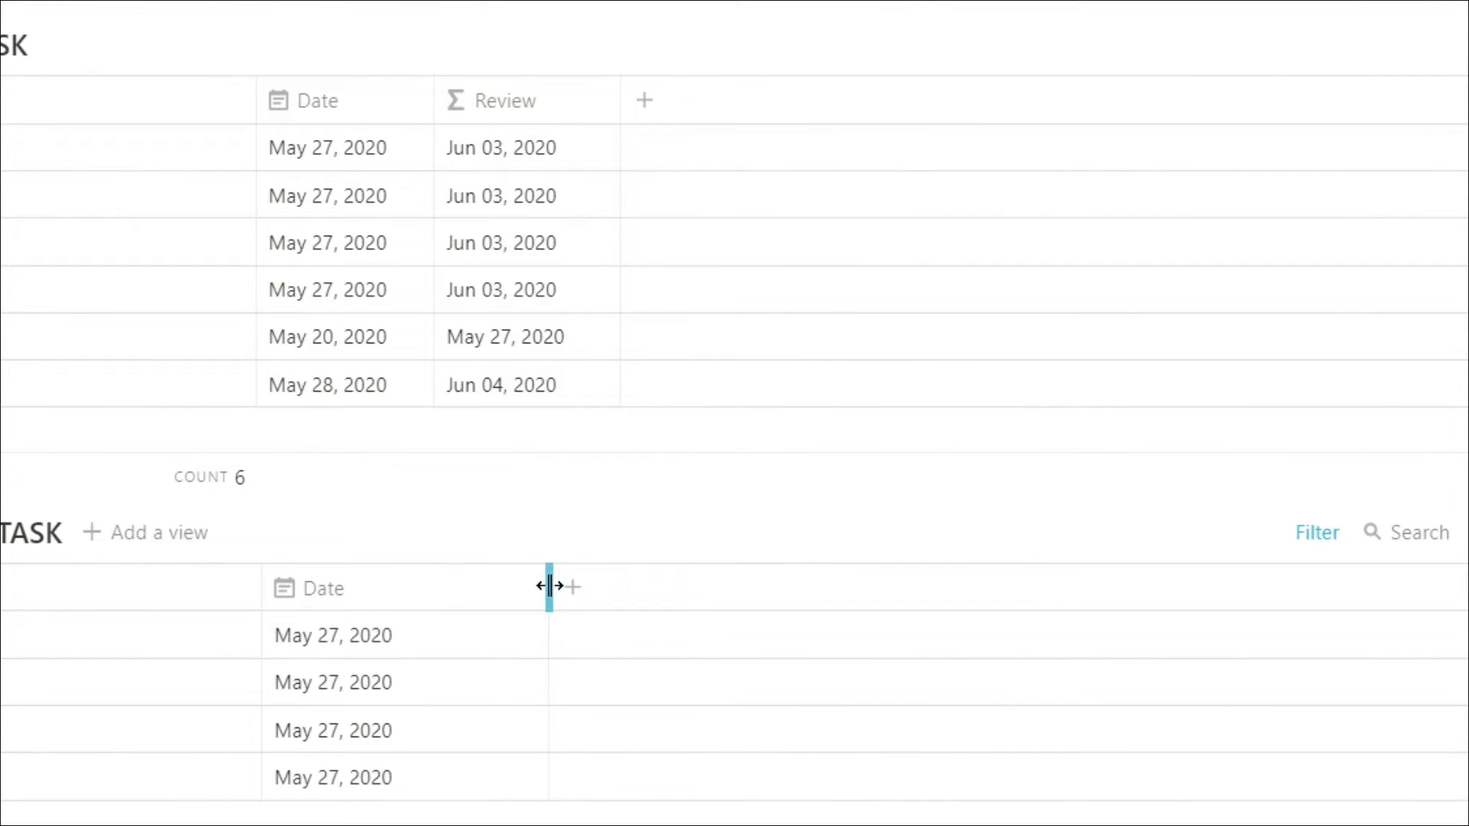
pyautogui.moveTo(264, 598); pyautogui.dragTo(118, 595)
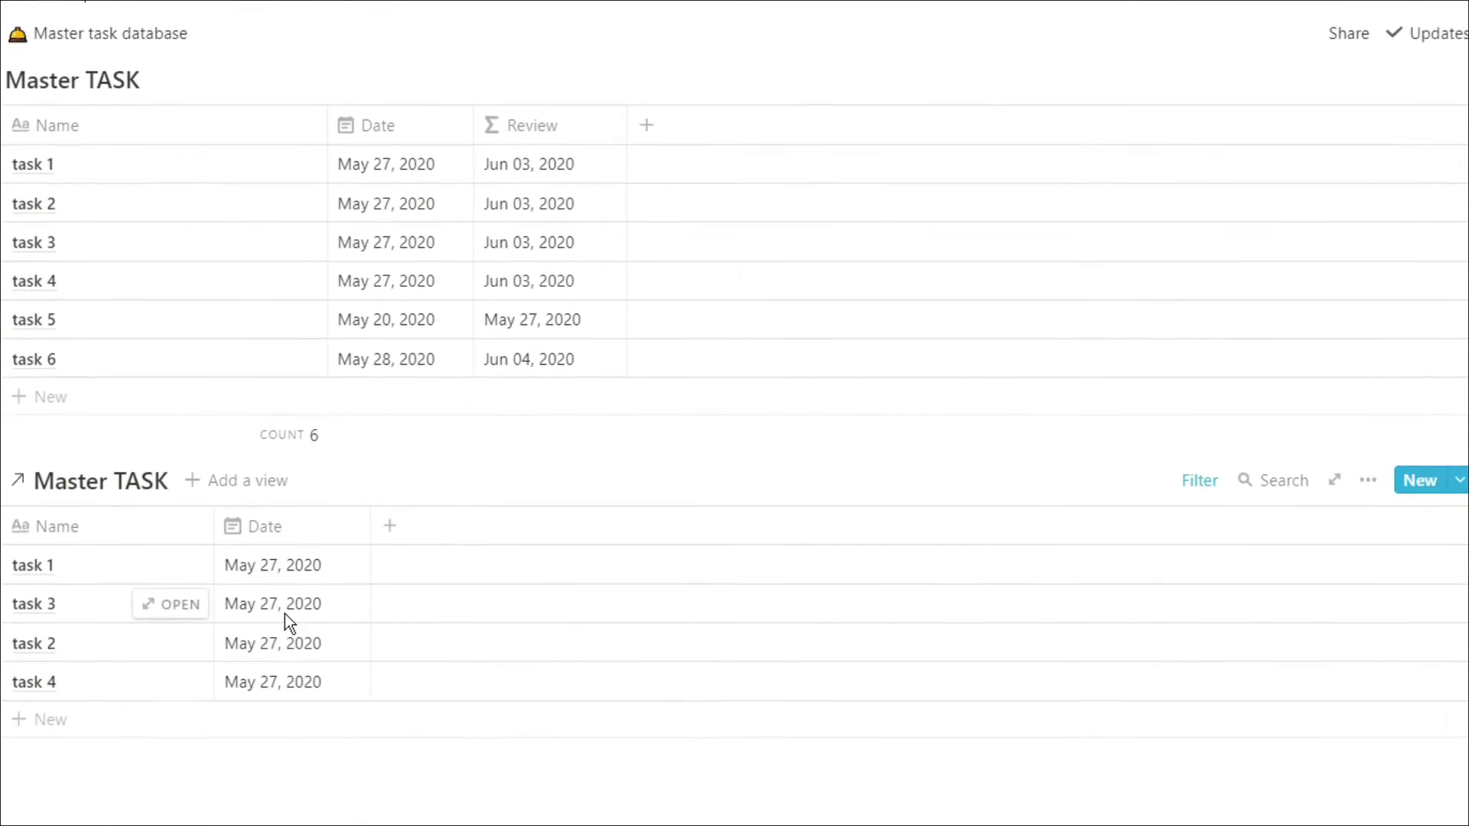
# Step: Add a narrow Done checkbox property to the top Master TASK table
pyautogui.scroll(3, 558, 448)
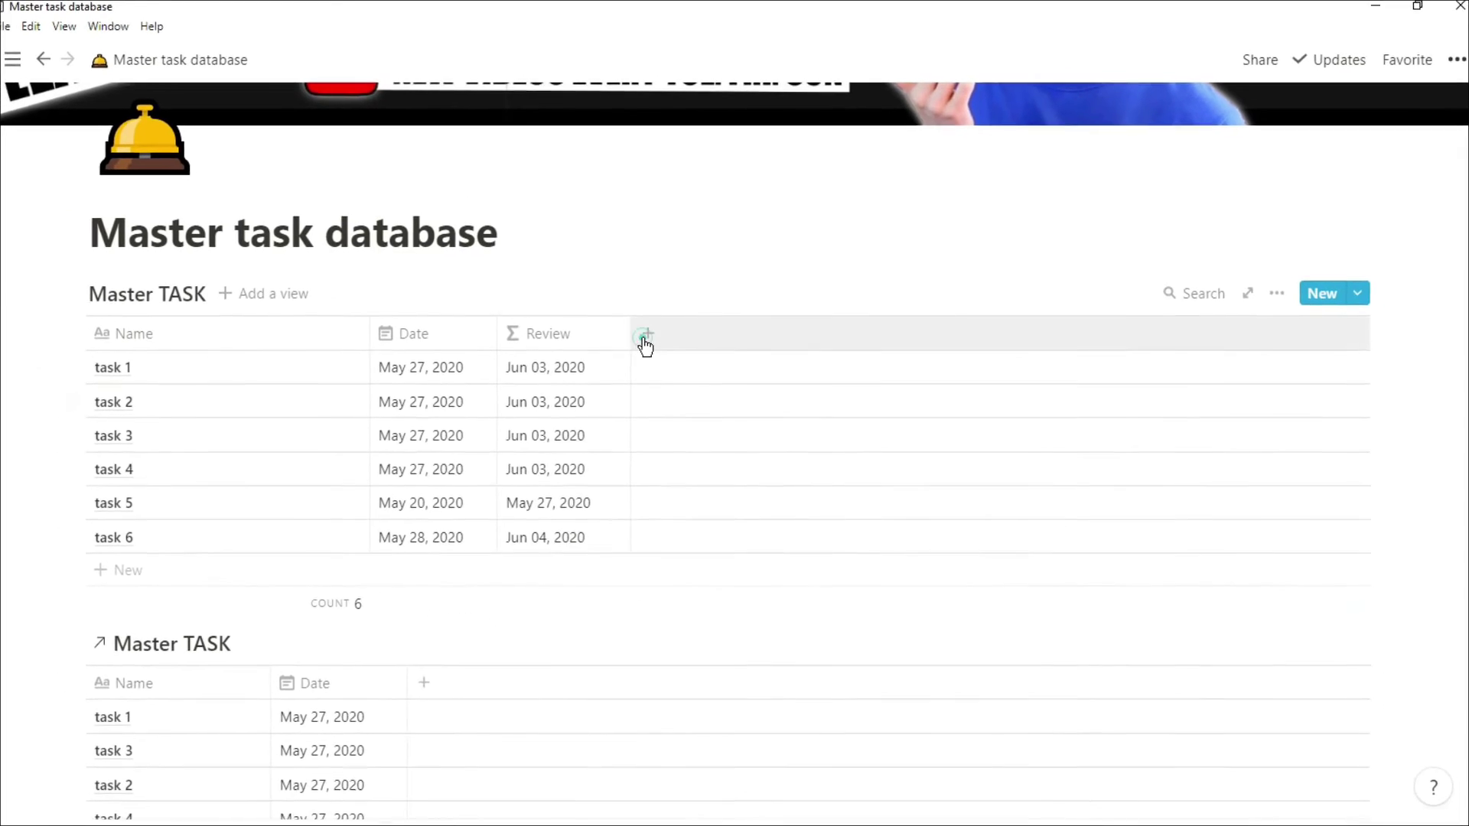
pyautogui.click(640, 355)
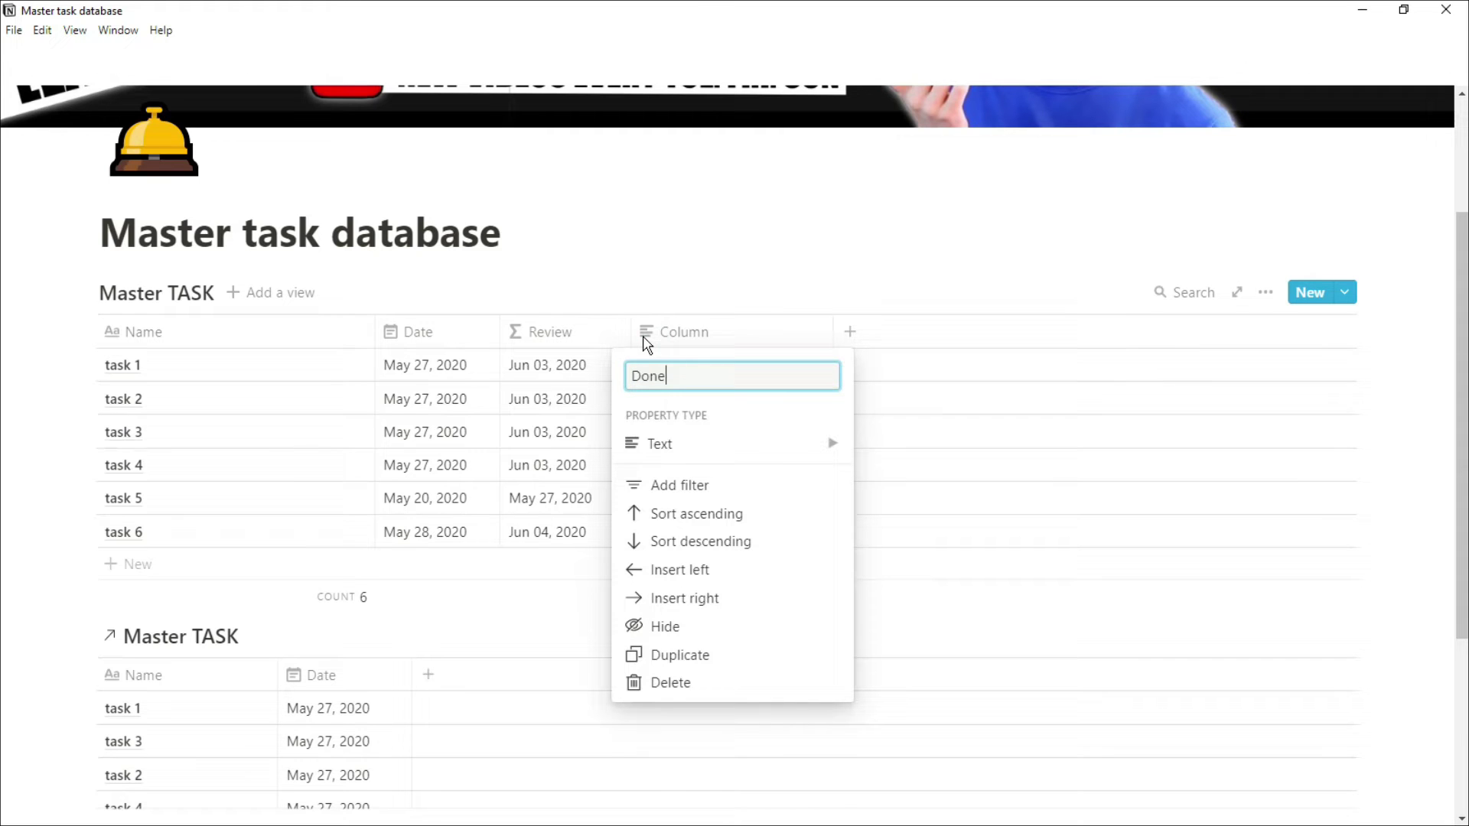
pyautogui.moveTo(674, 453)
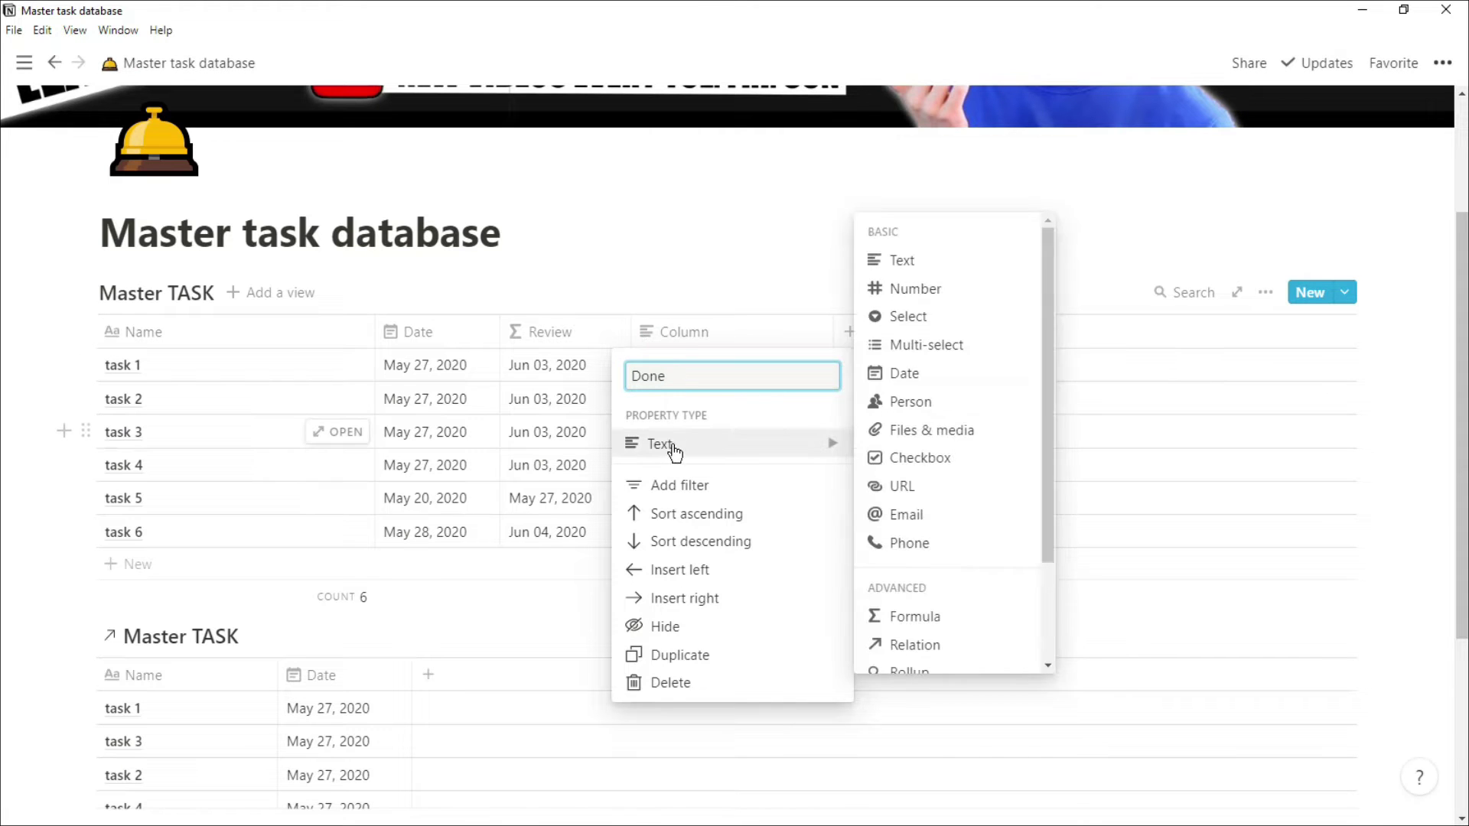
pyautogui.click(918, 456)
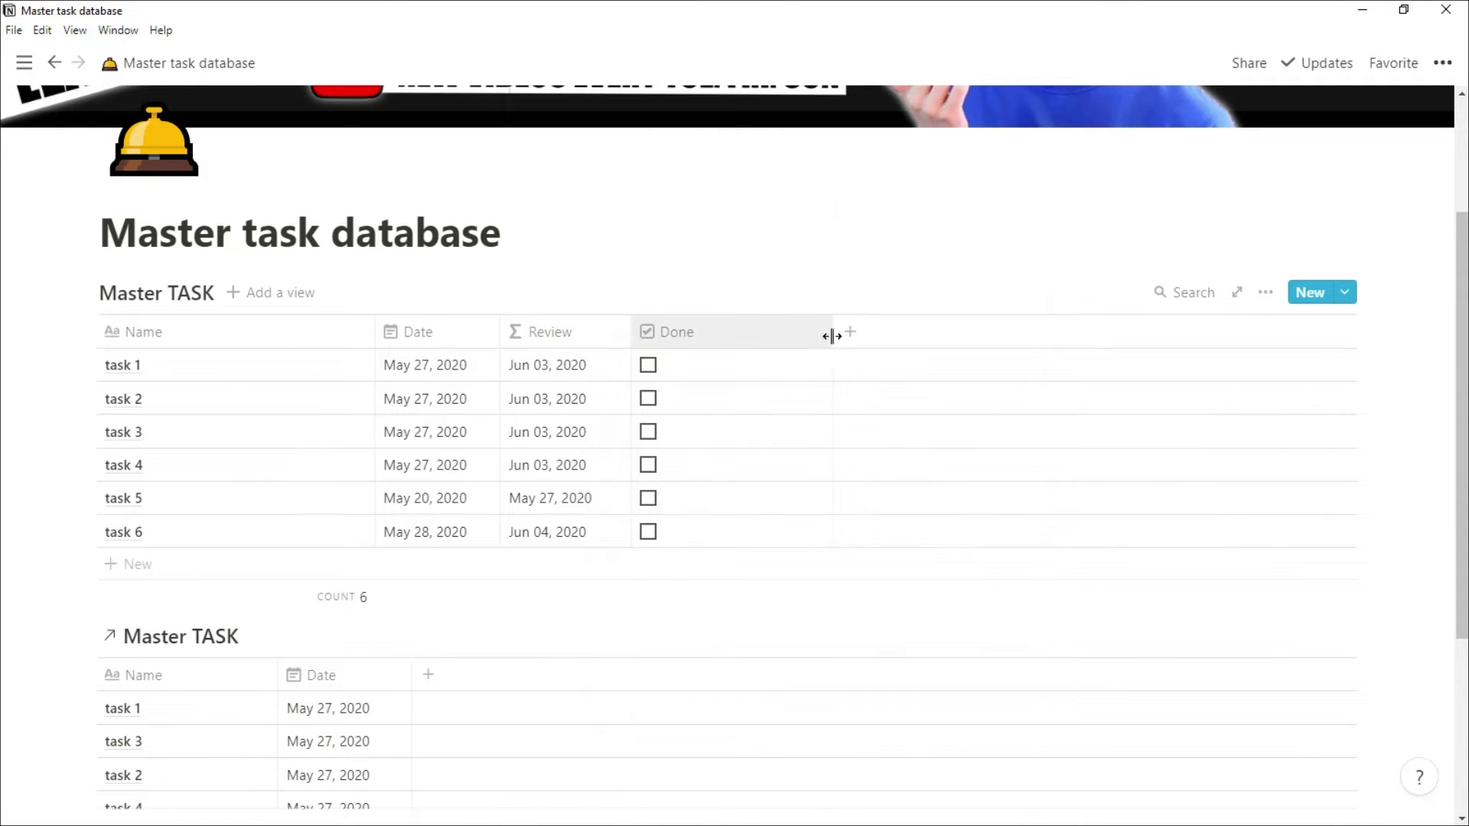
pyautogui.moveTo(829, 333); pyautogui.dragTo(782, 342)
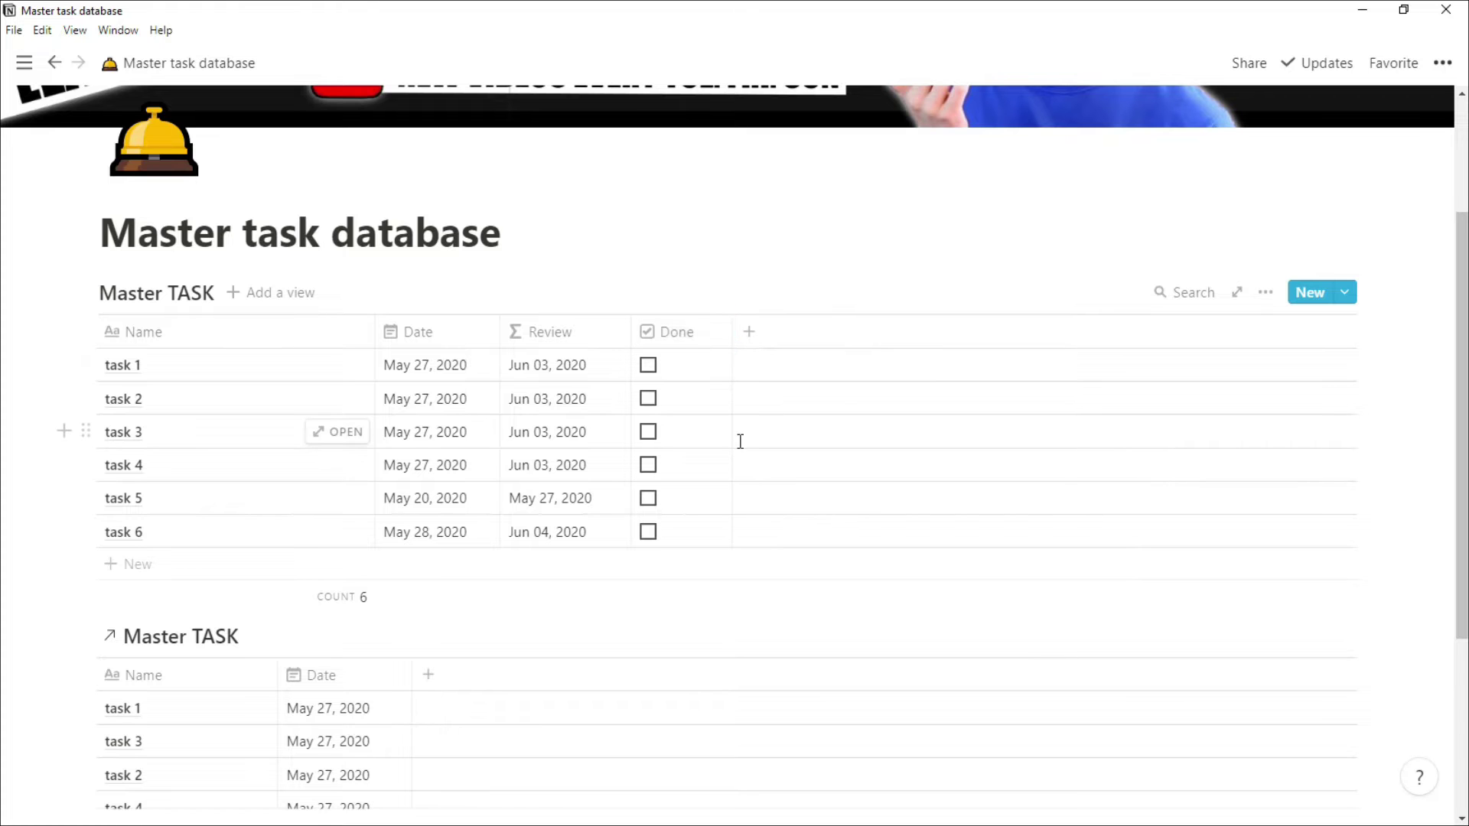
# Step: Add a second filter to the linked view: Done is not checked
pyautogui.scroll(-2, 741, 441)
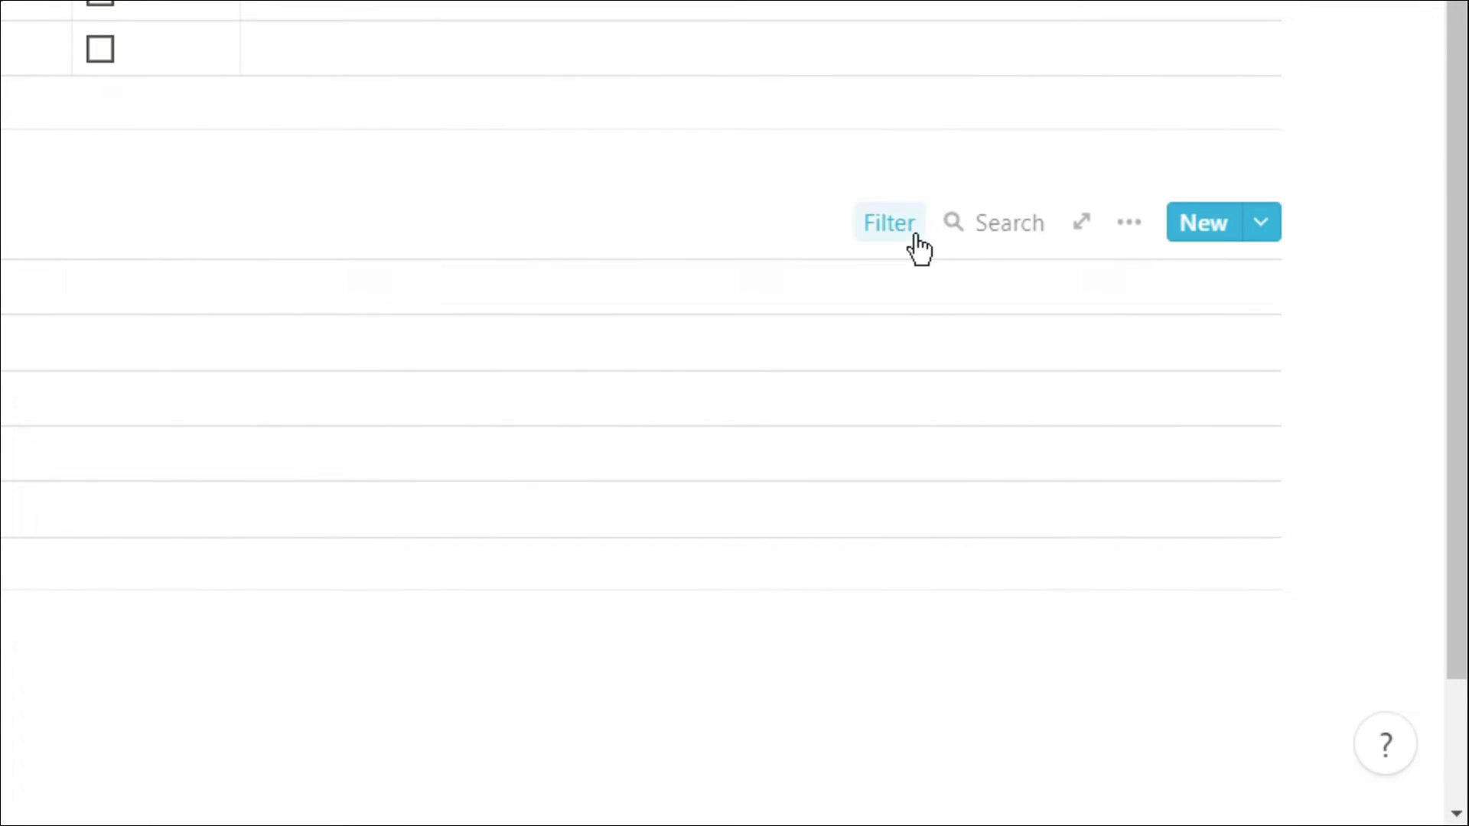
pyautogui.click(915, 237)
pyautogui.click(589, 433)
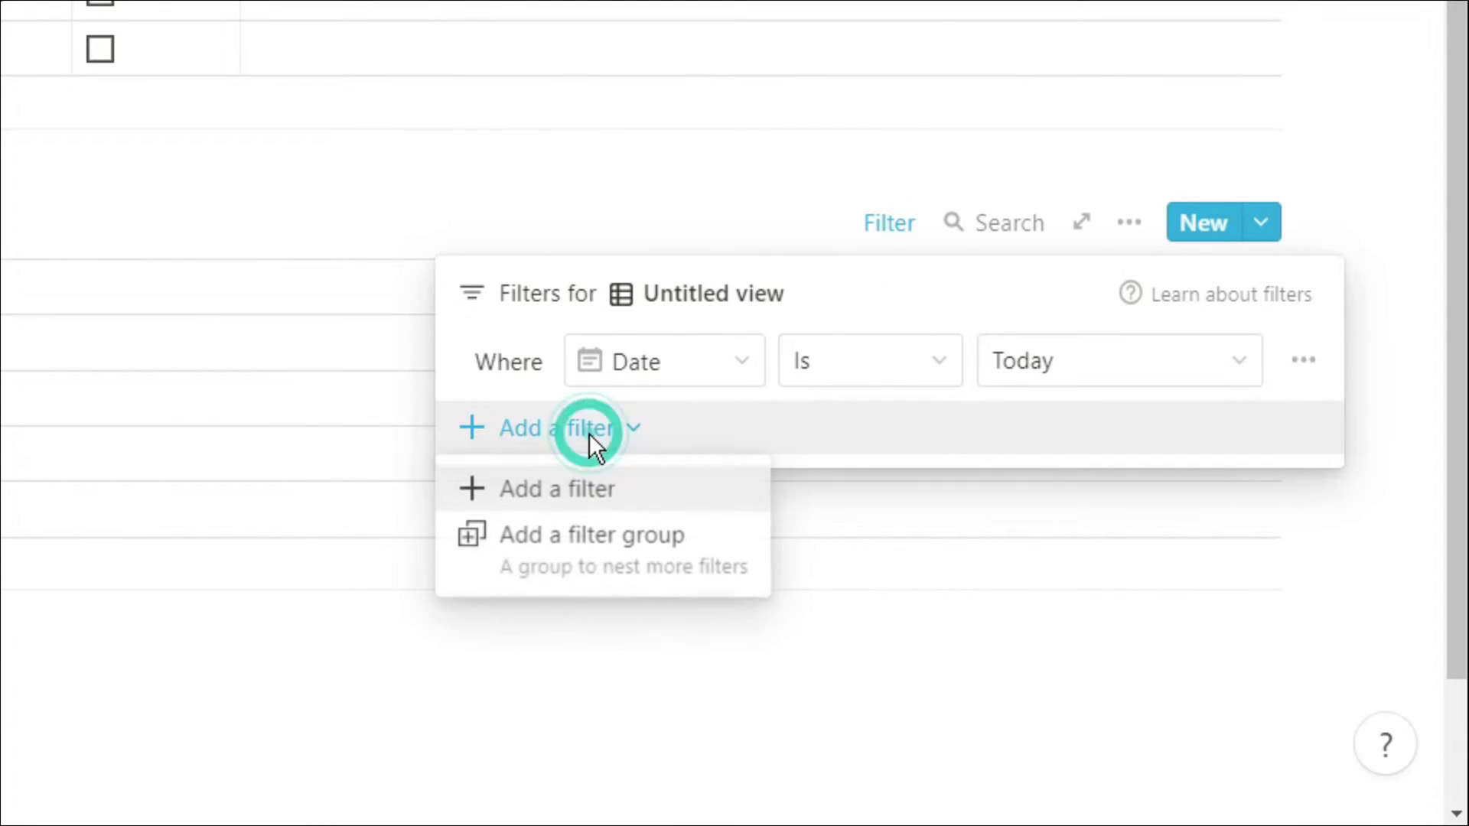
pyautogui.click(581, 496)
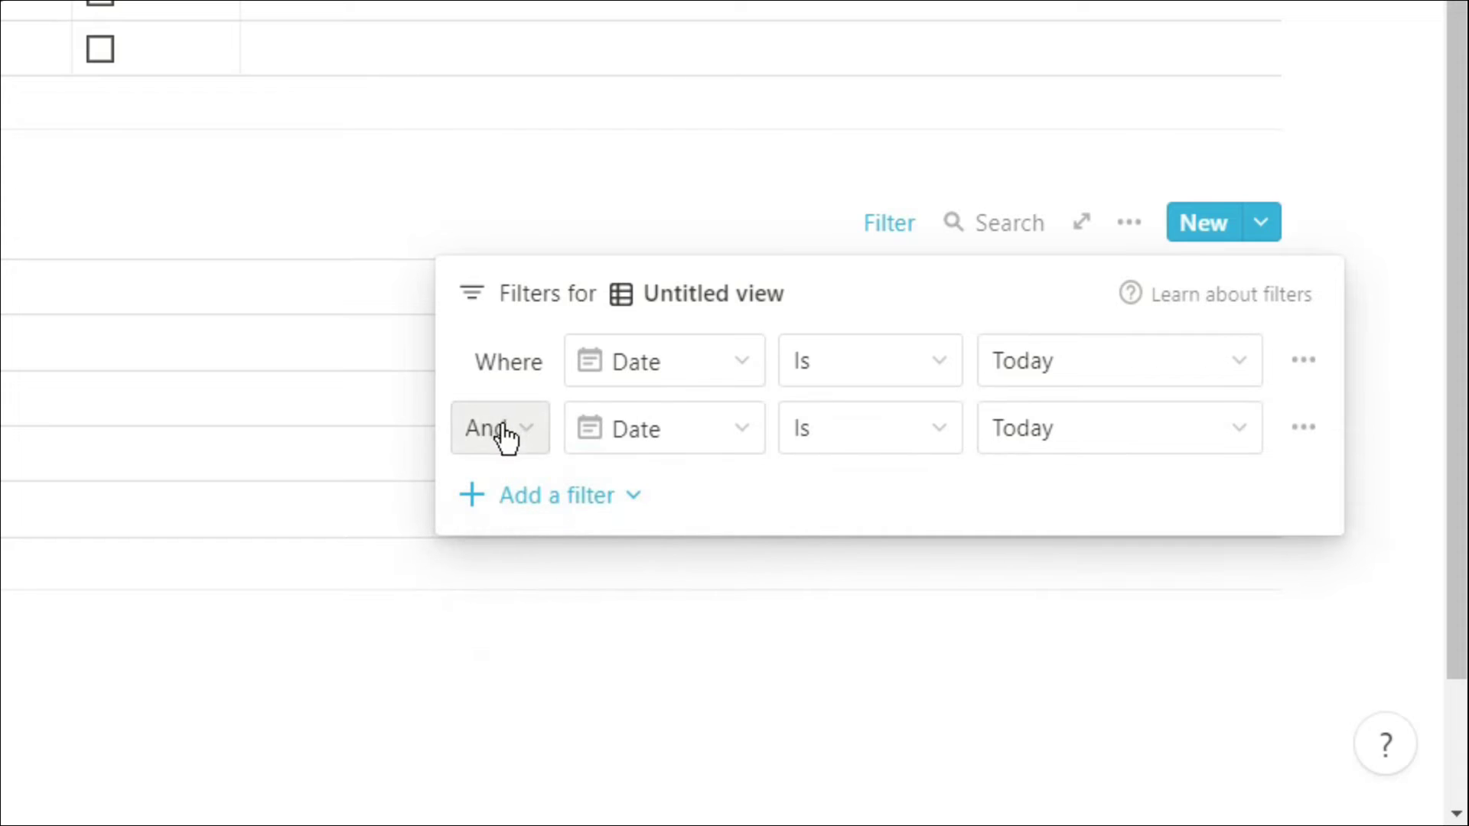
pyautogui.click(700, 428)
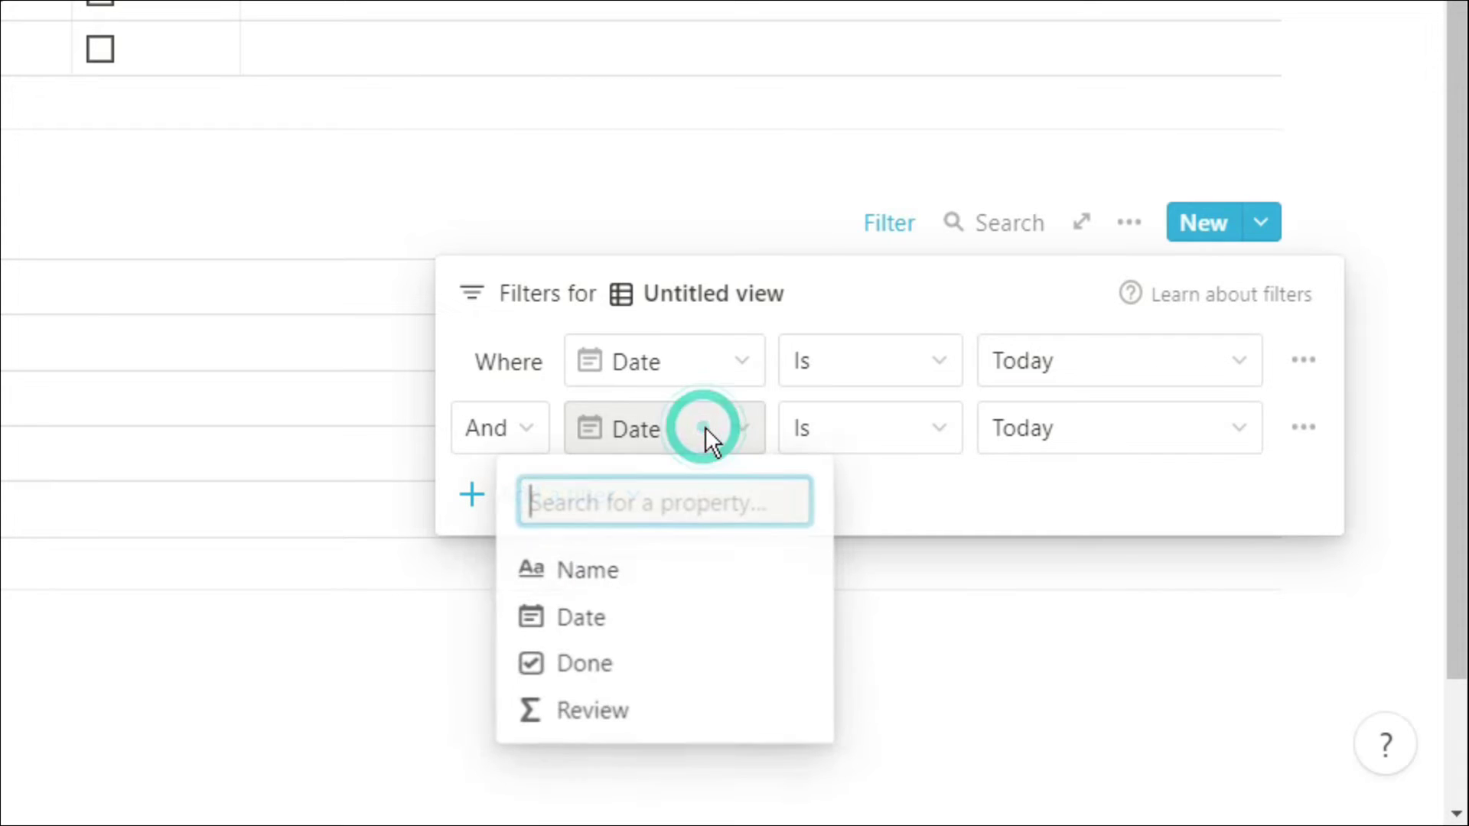
pyautogui.click(658, 667)
pyautogui.click(912, 427)
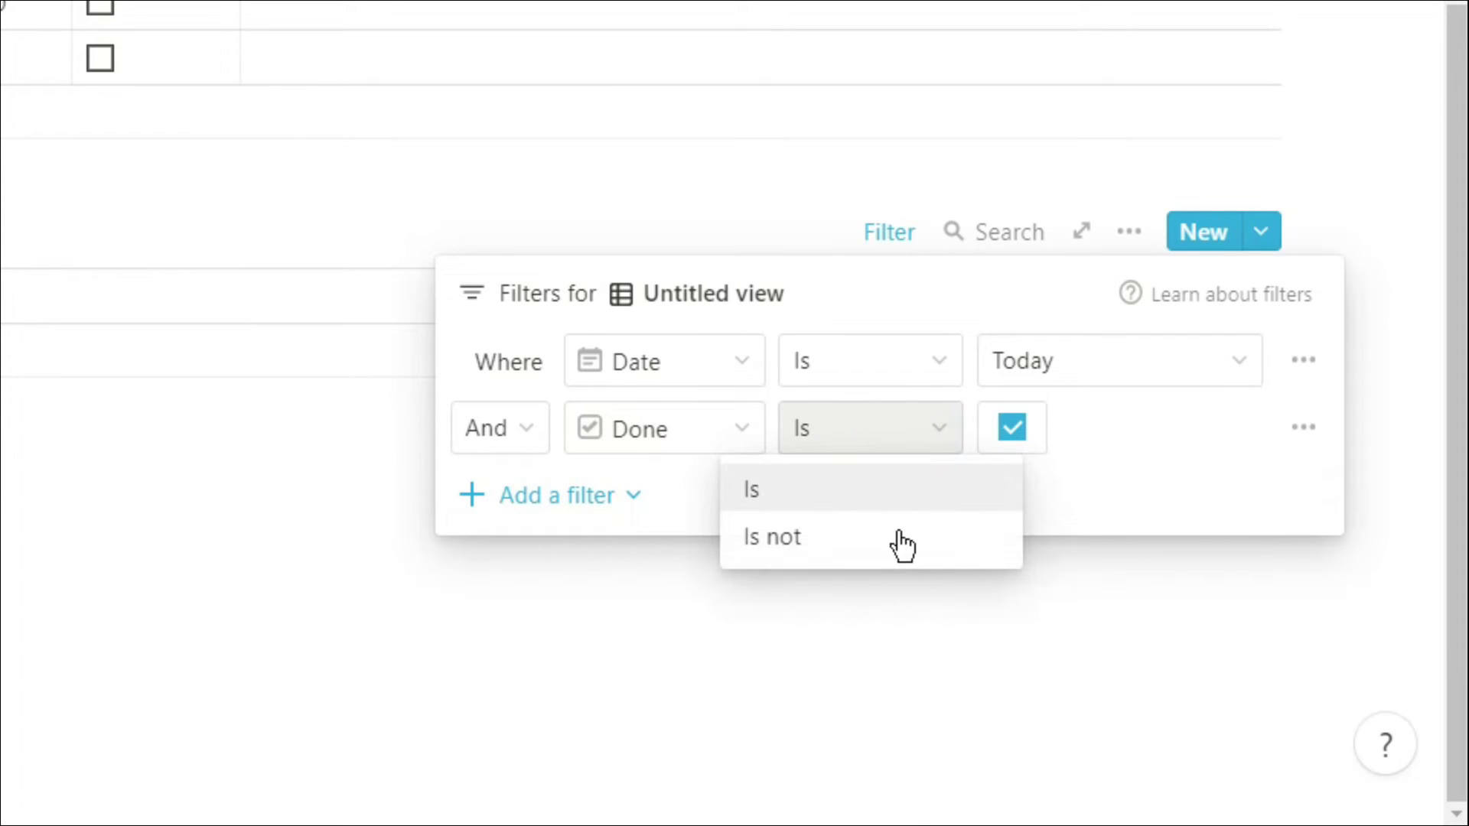
pyautogui.click(897, 544)
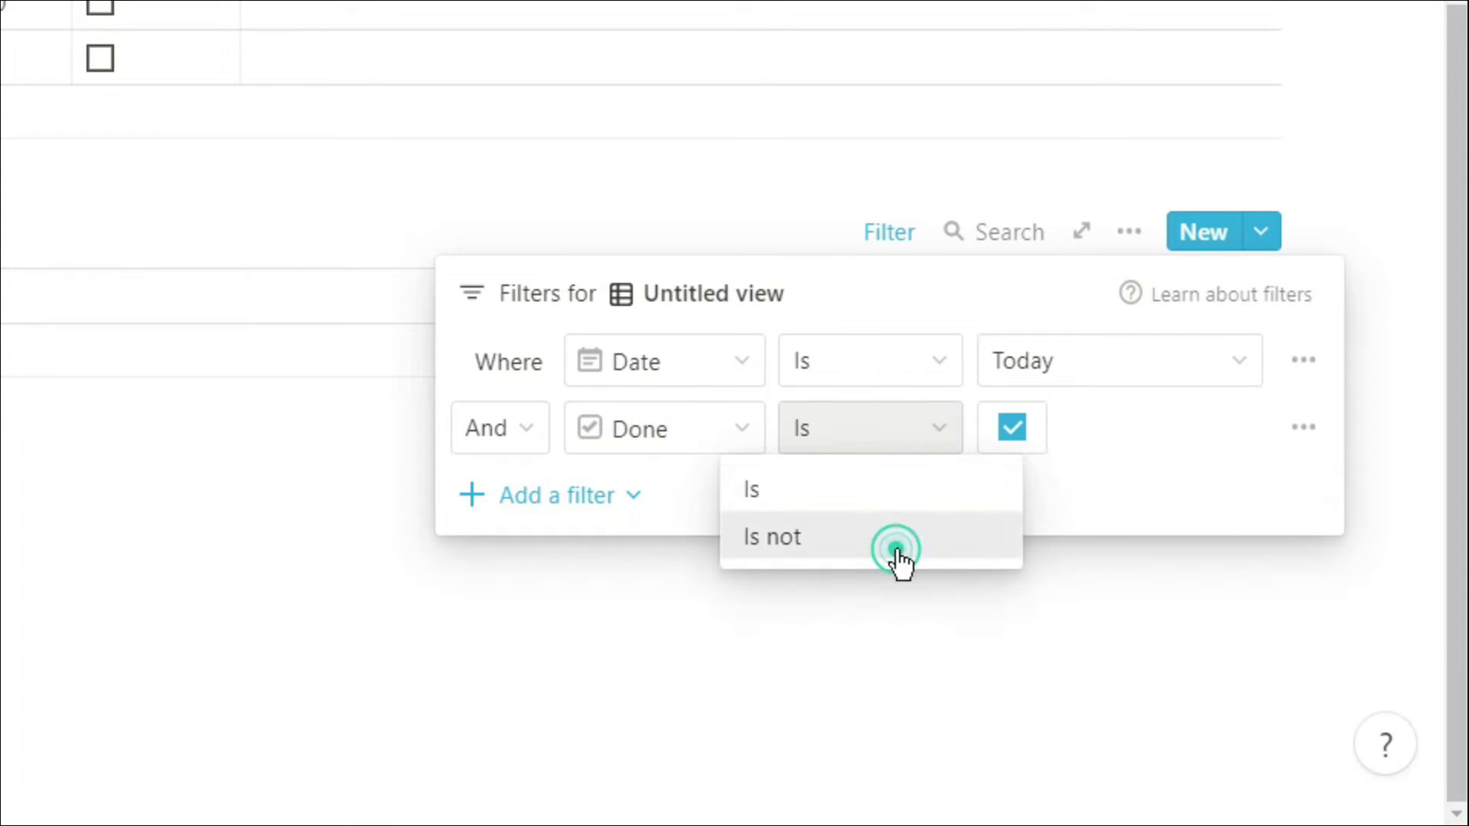
pyautogui.click(321, 221)
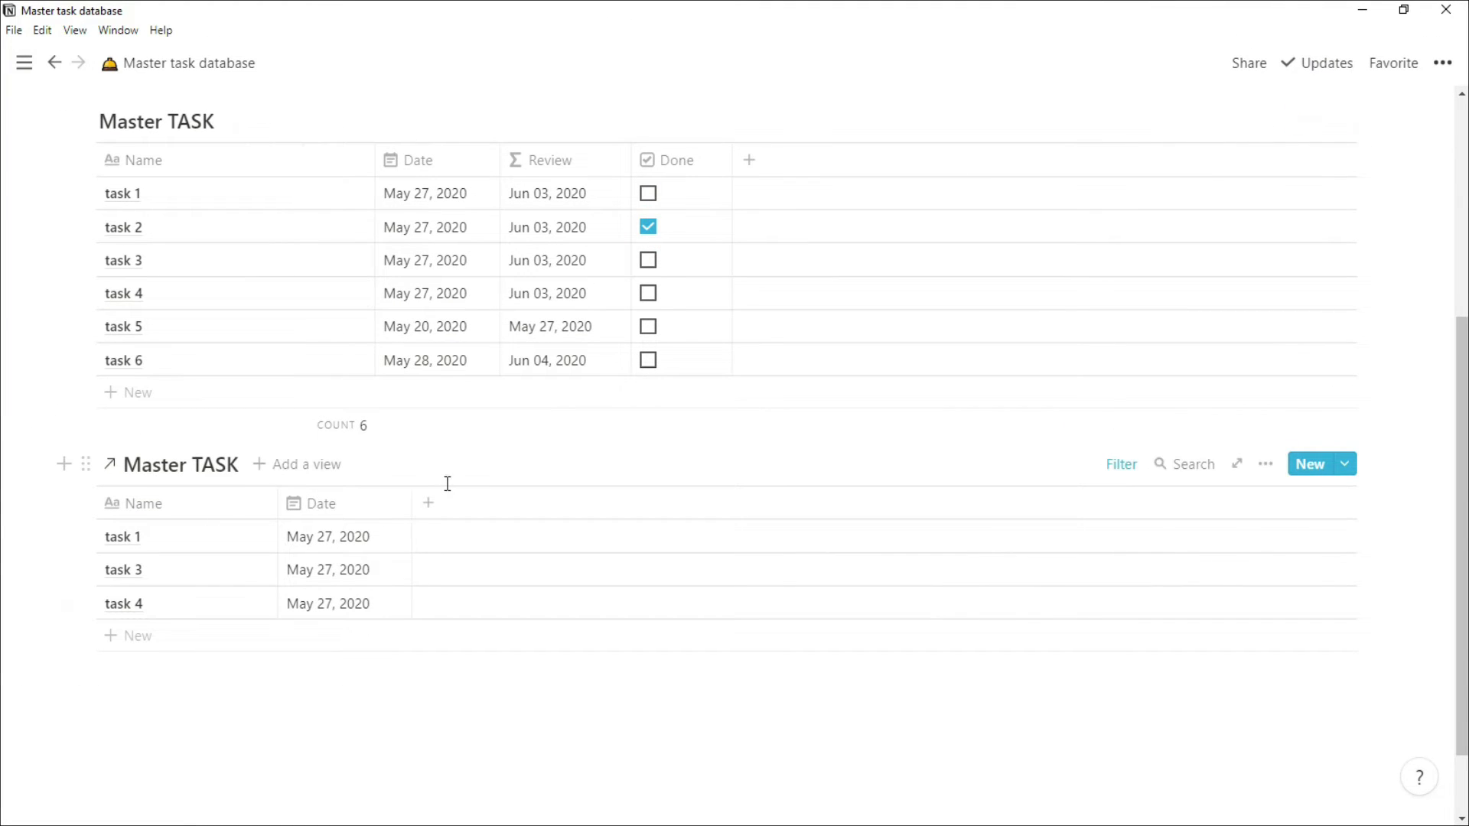
# Step: Hide the linked view's Date column and add another linked Master TASK view below
pyautogui.click(329, 505)
pyautogui.click(305, 417)
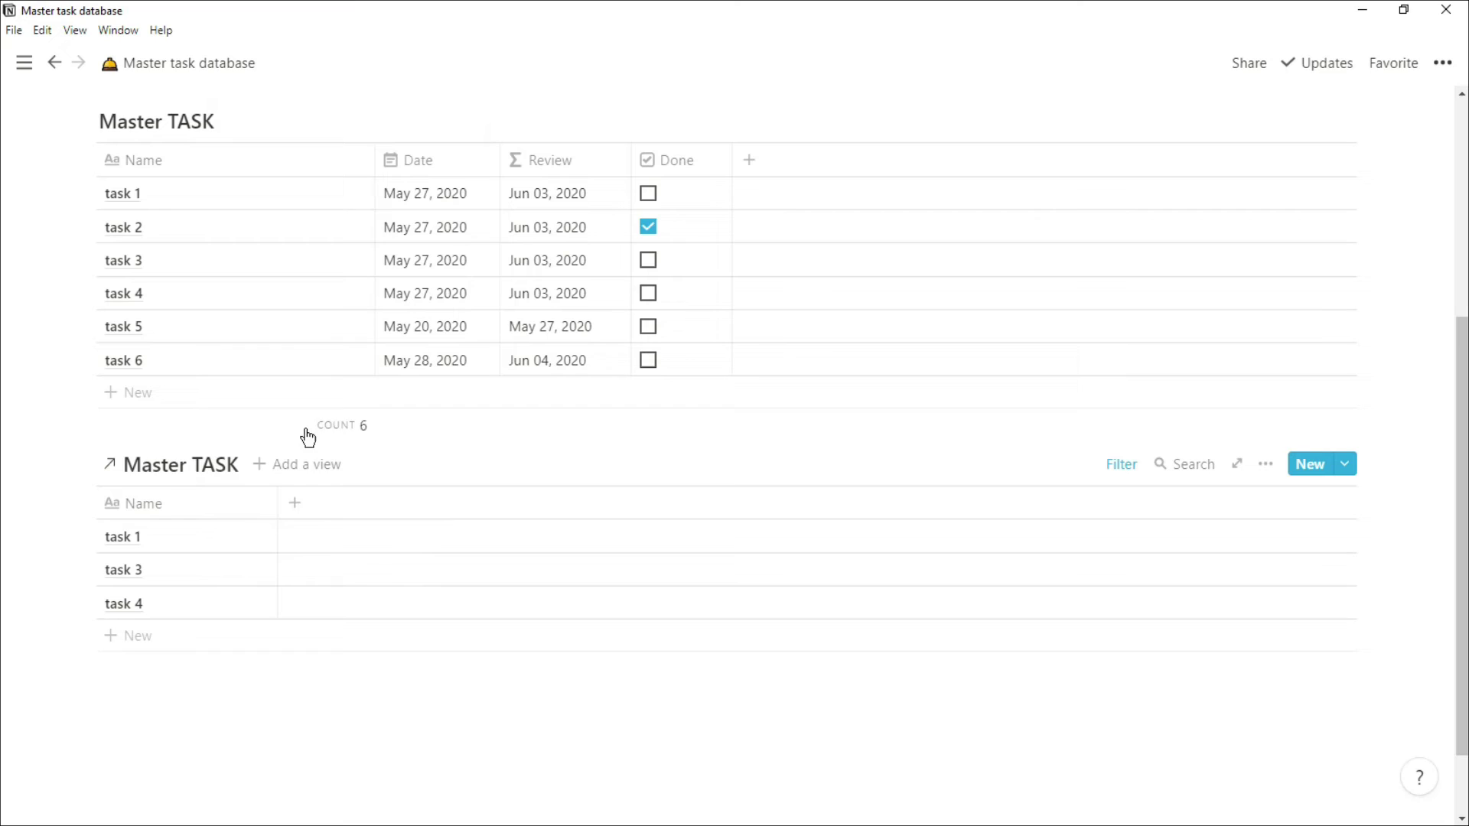
pyautogui.click(310, 691)
pyautogui.write('/')
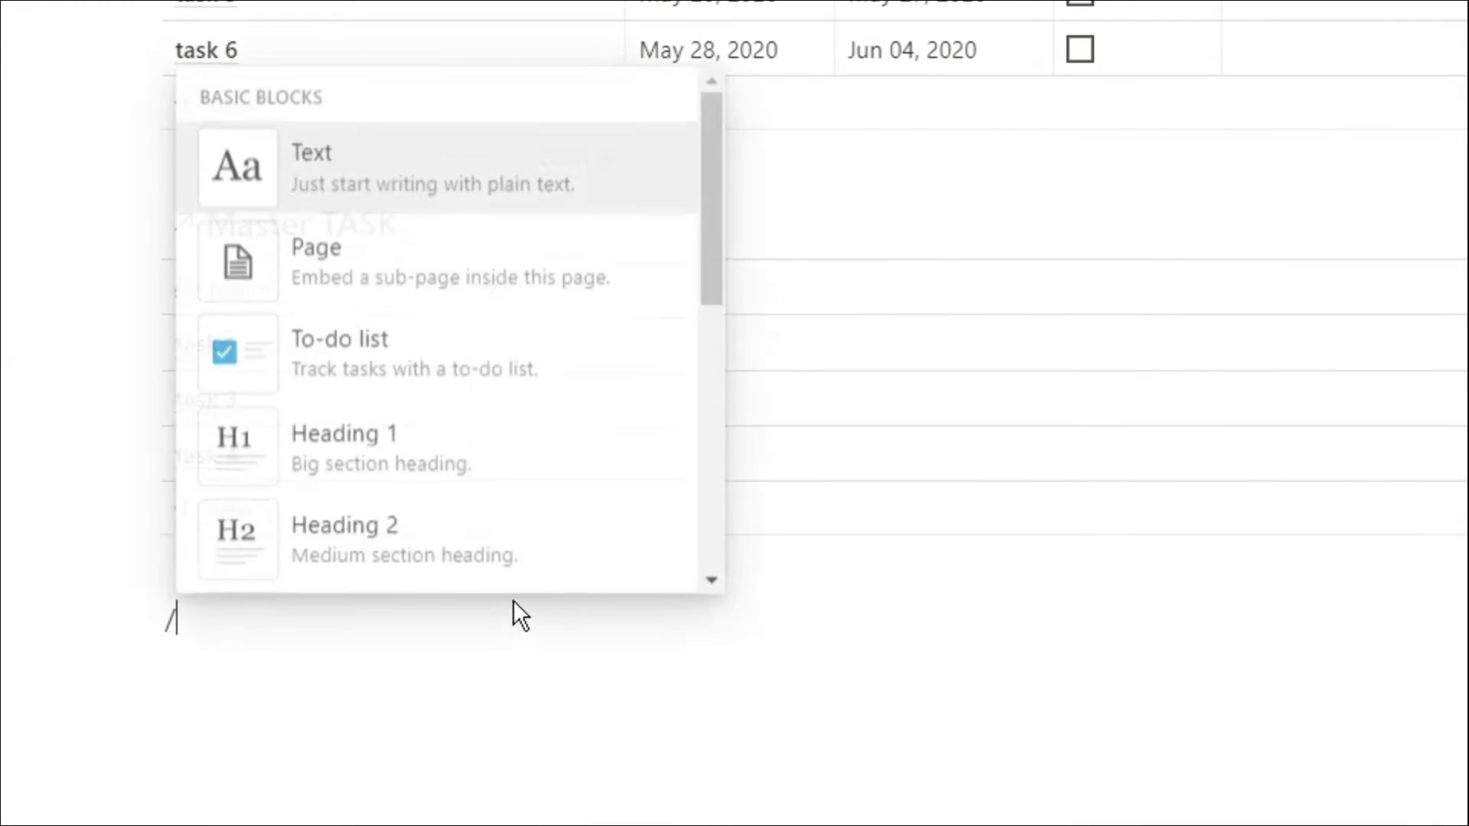
pyautogui.write('linked')
pyautogui.press('Return')
pyautogui.write('ma')
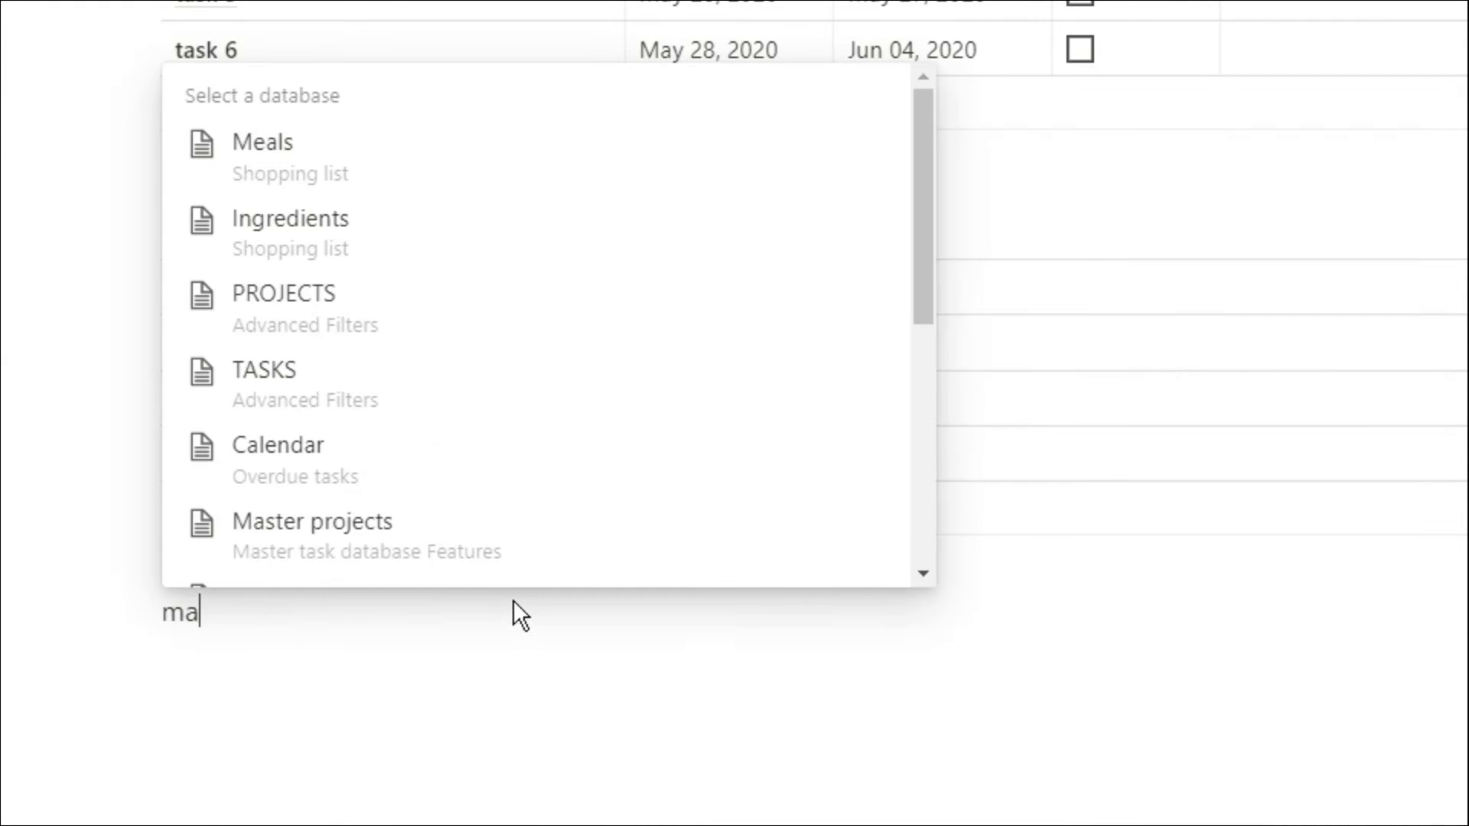
pyautogui.write('ster')
pyautogui.click(405, 472)
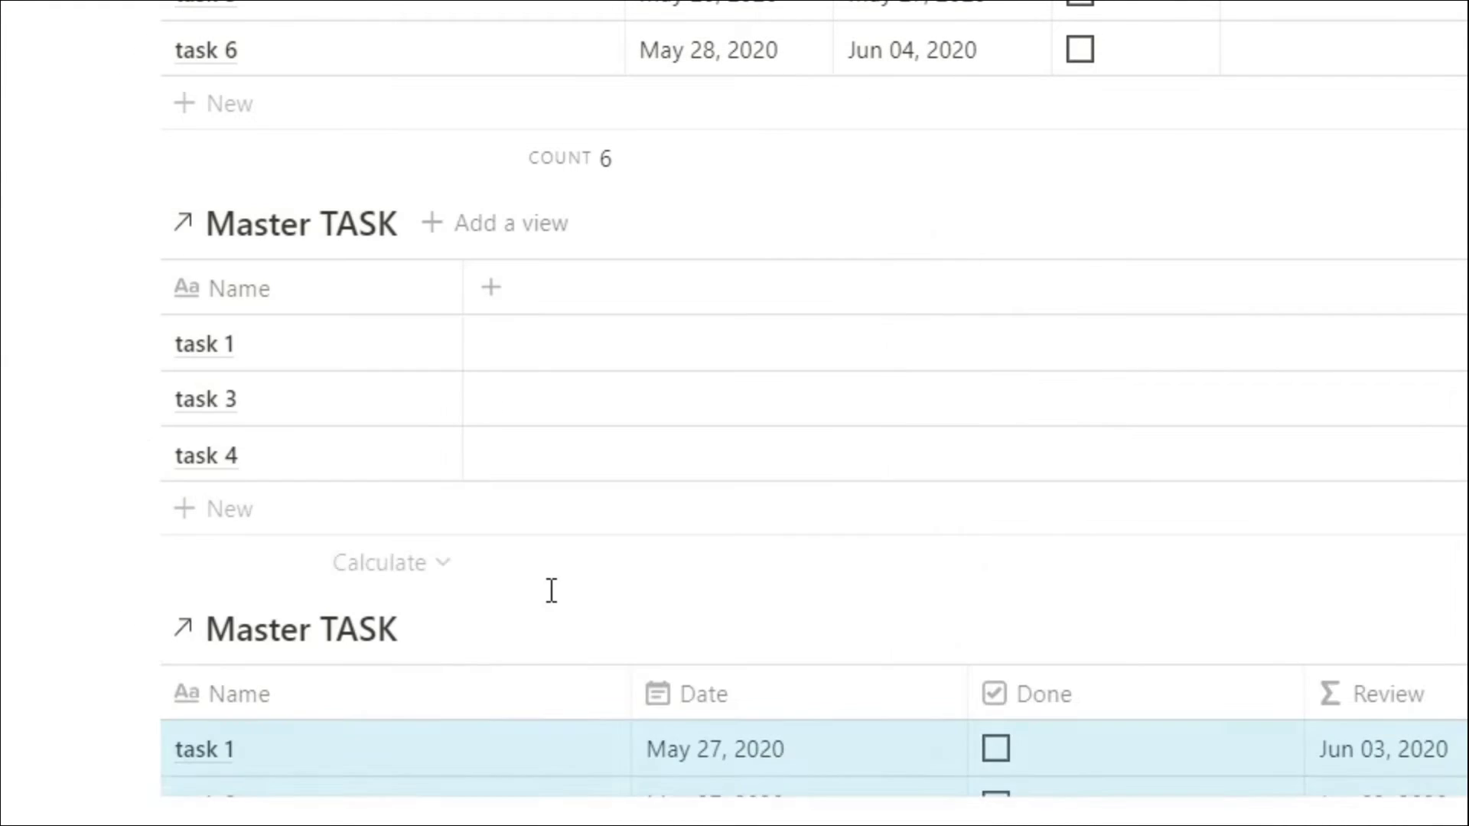
# Step: Filter the newest linked view to Review is Today, leaving only task 5
pyautogui.scroll(-3, 550, 591)
pyautogui.click(1430, 460)
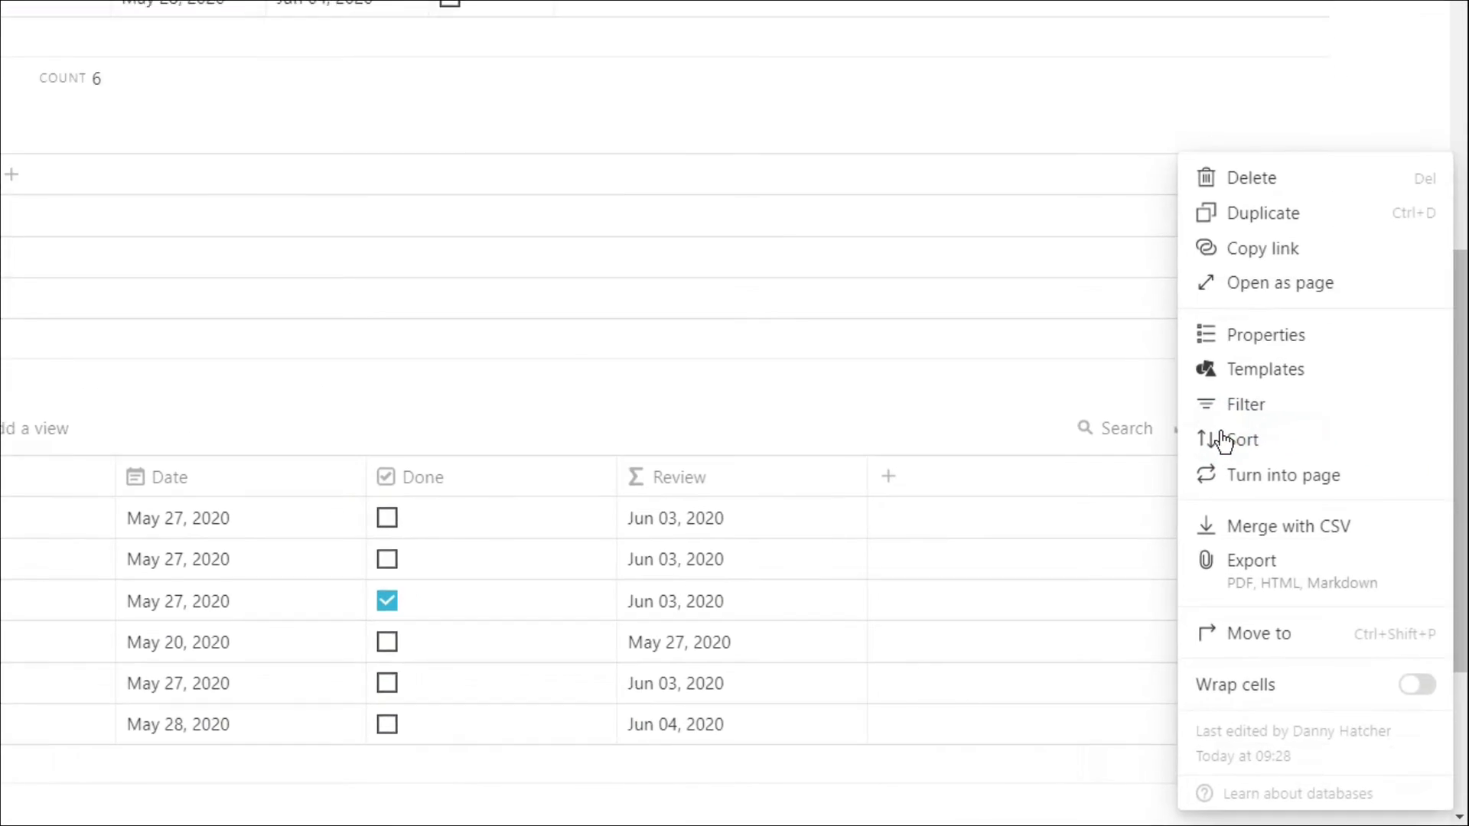
pyautogui.click(1232, 404)
pyautogui.click(672, 469)
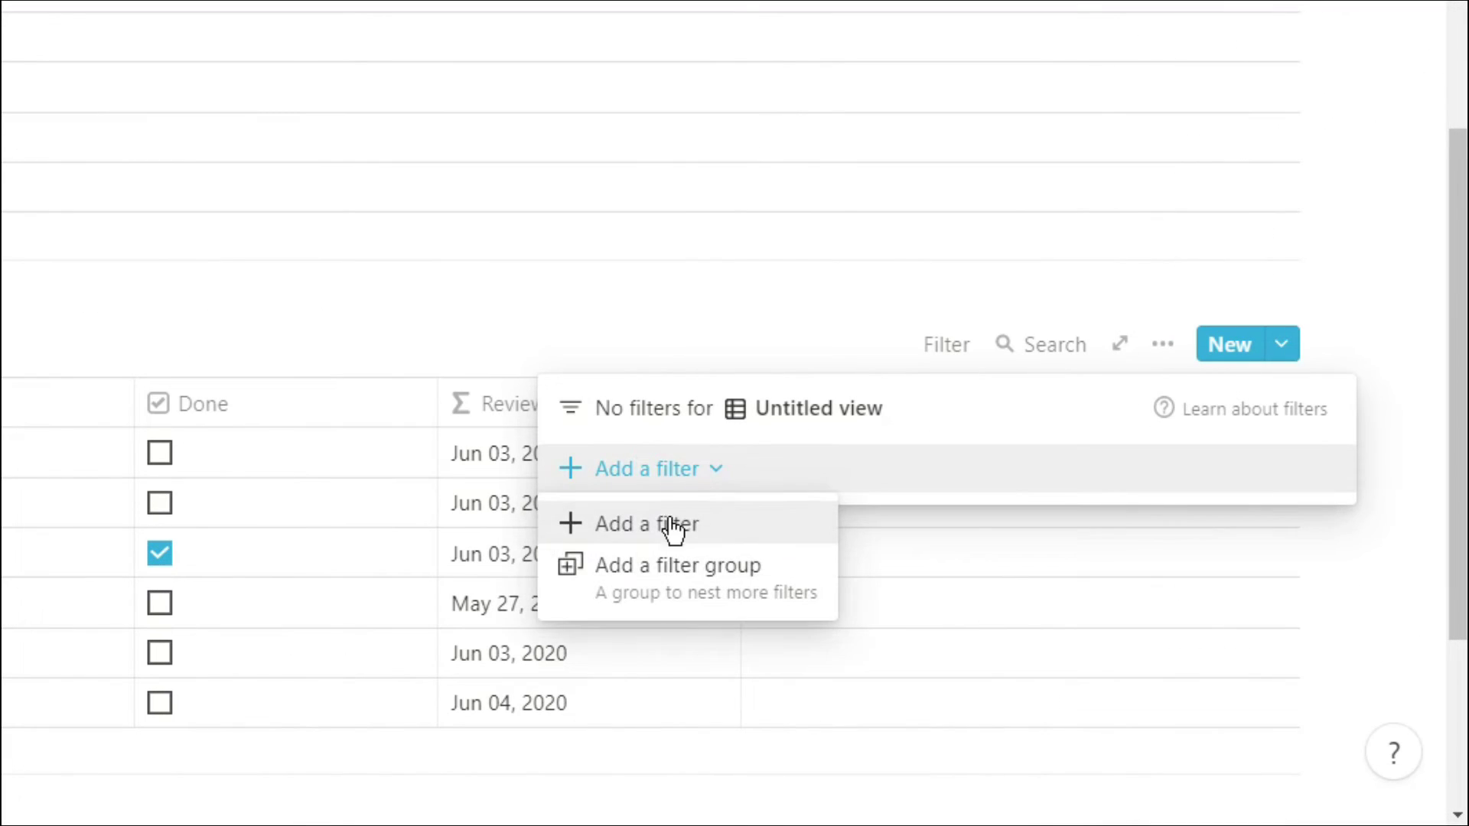
pyautogui.click(673, 527)
pyautogui.click(761, 470)
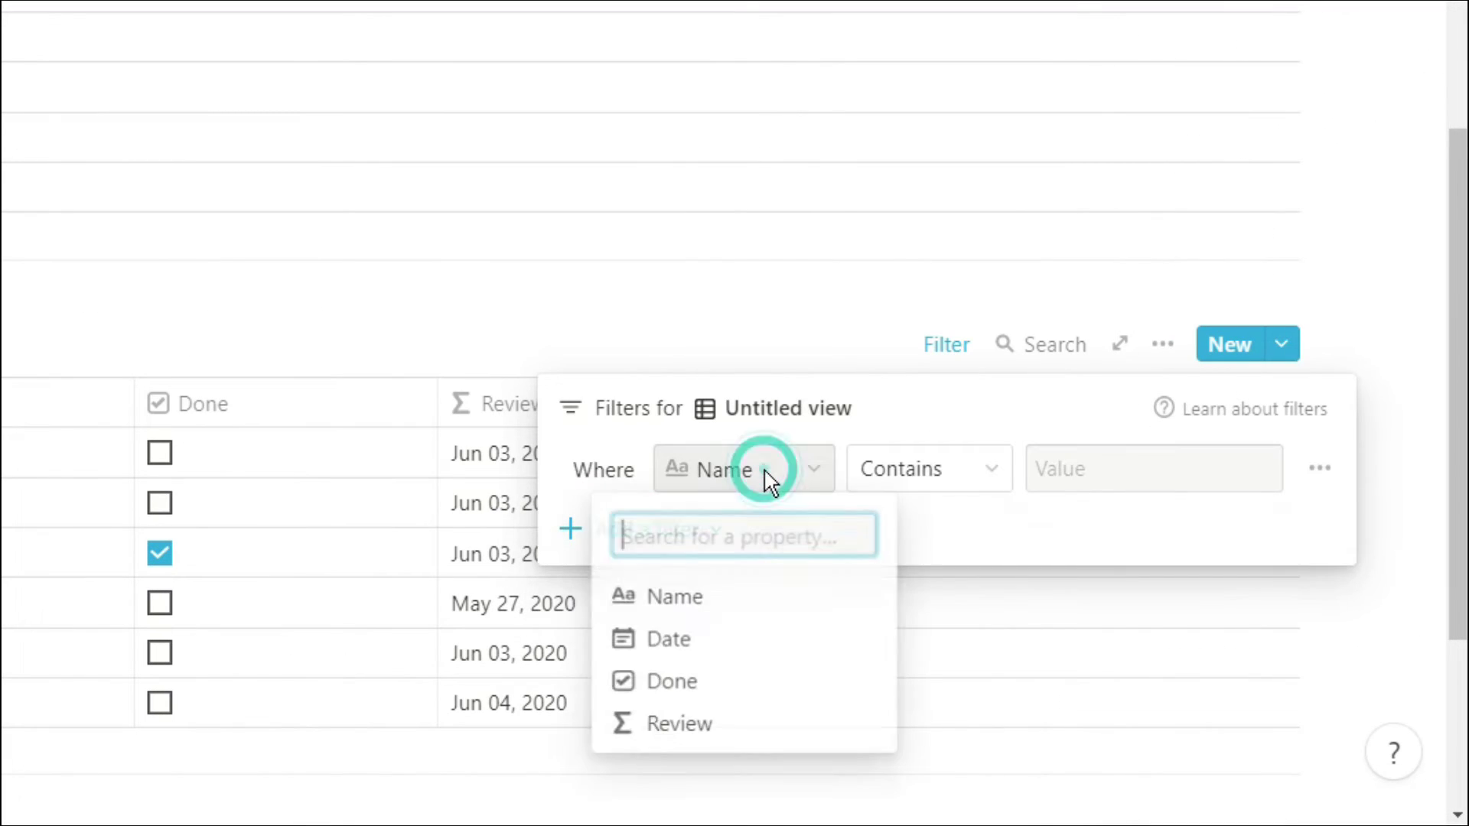
pyautogui.click(719, 726)
pyautogui.click(1054, 482)
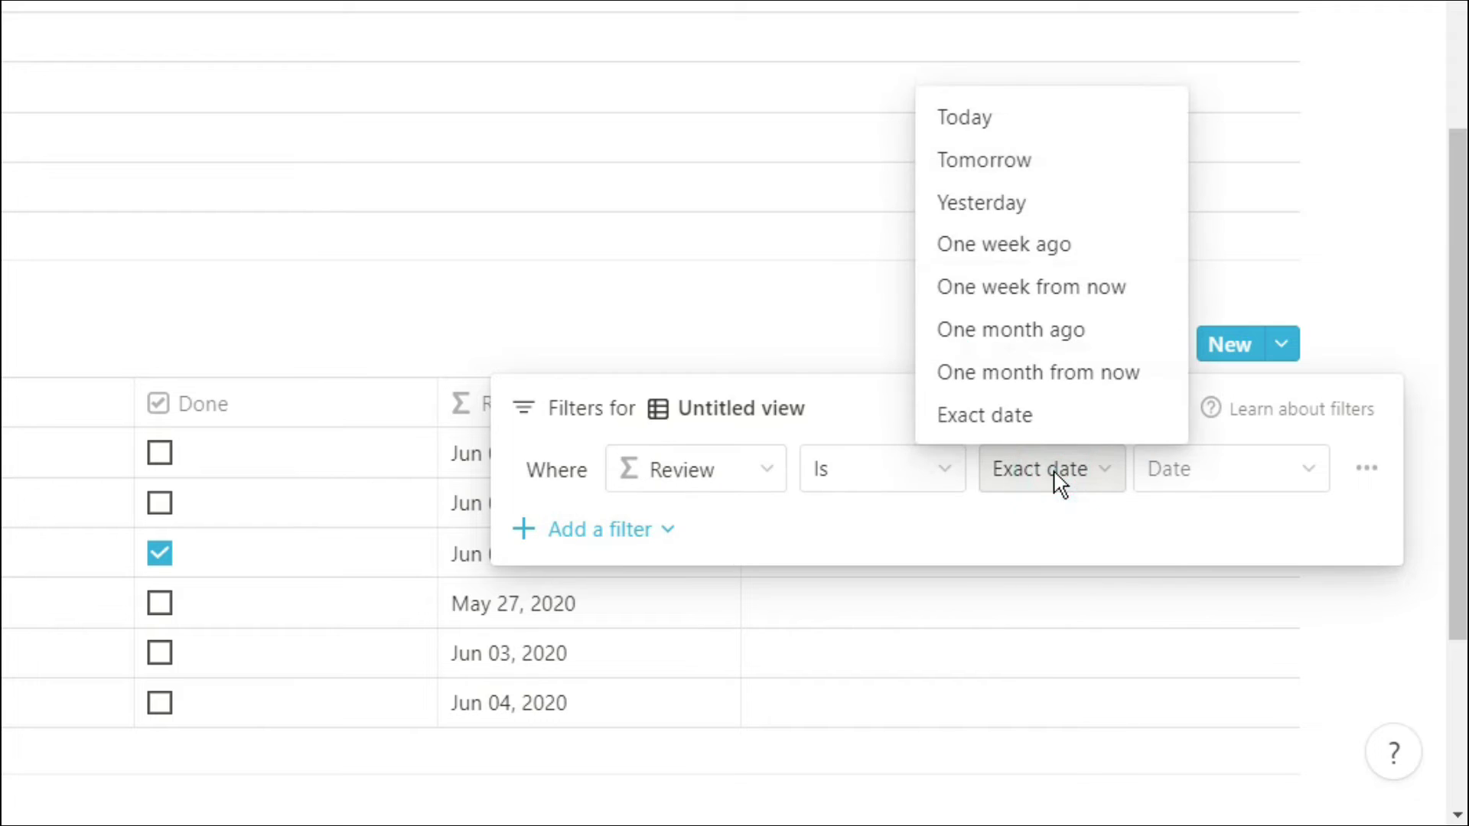
pyautogui.click(1031, 131)
pyautogui.click(867, 303)
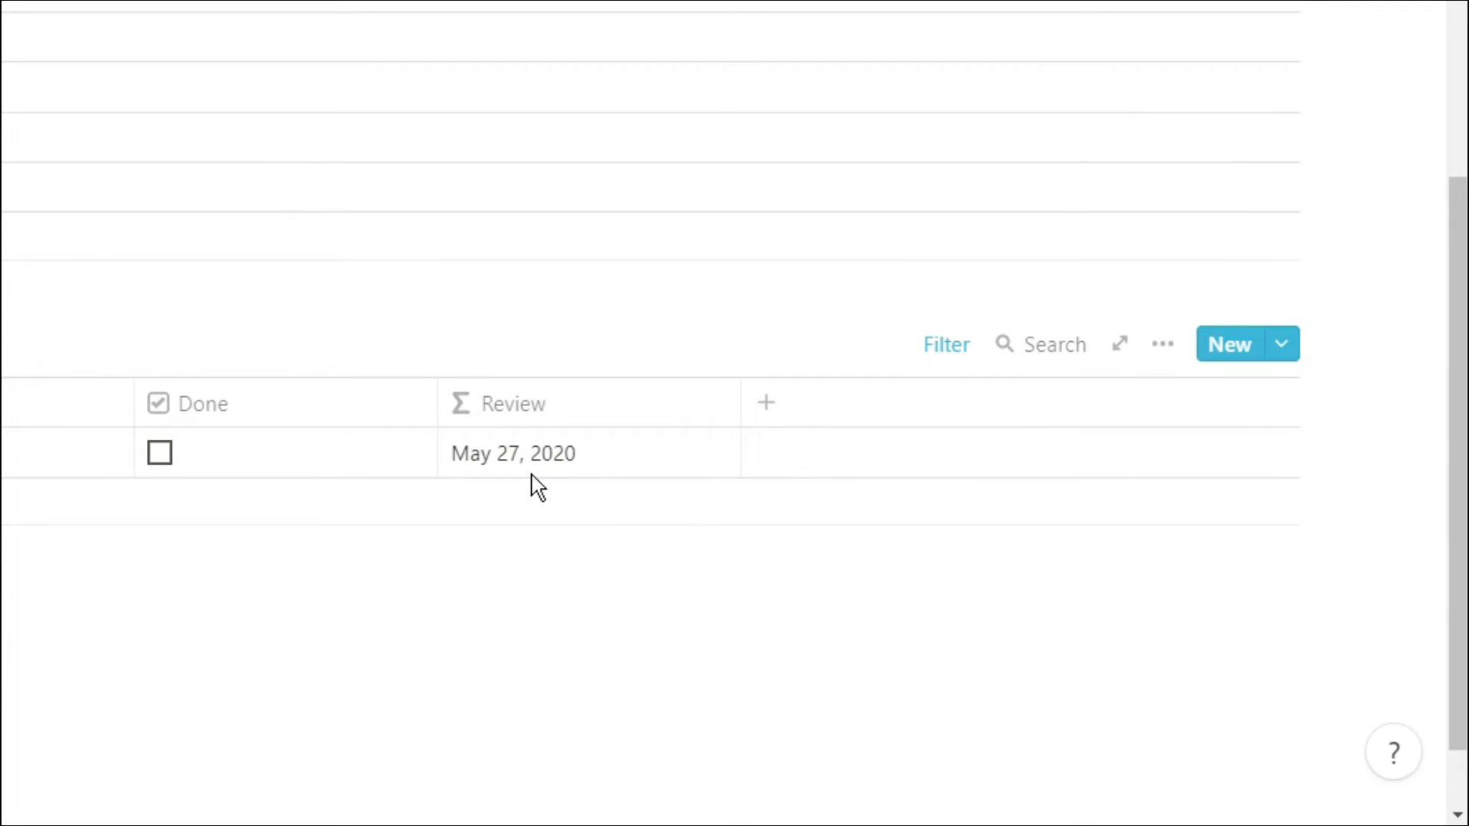
pyautogui.click(333, 414)
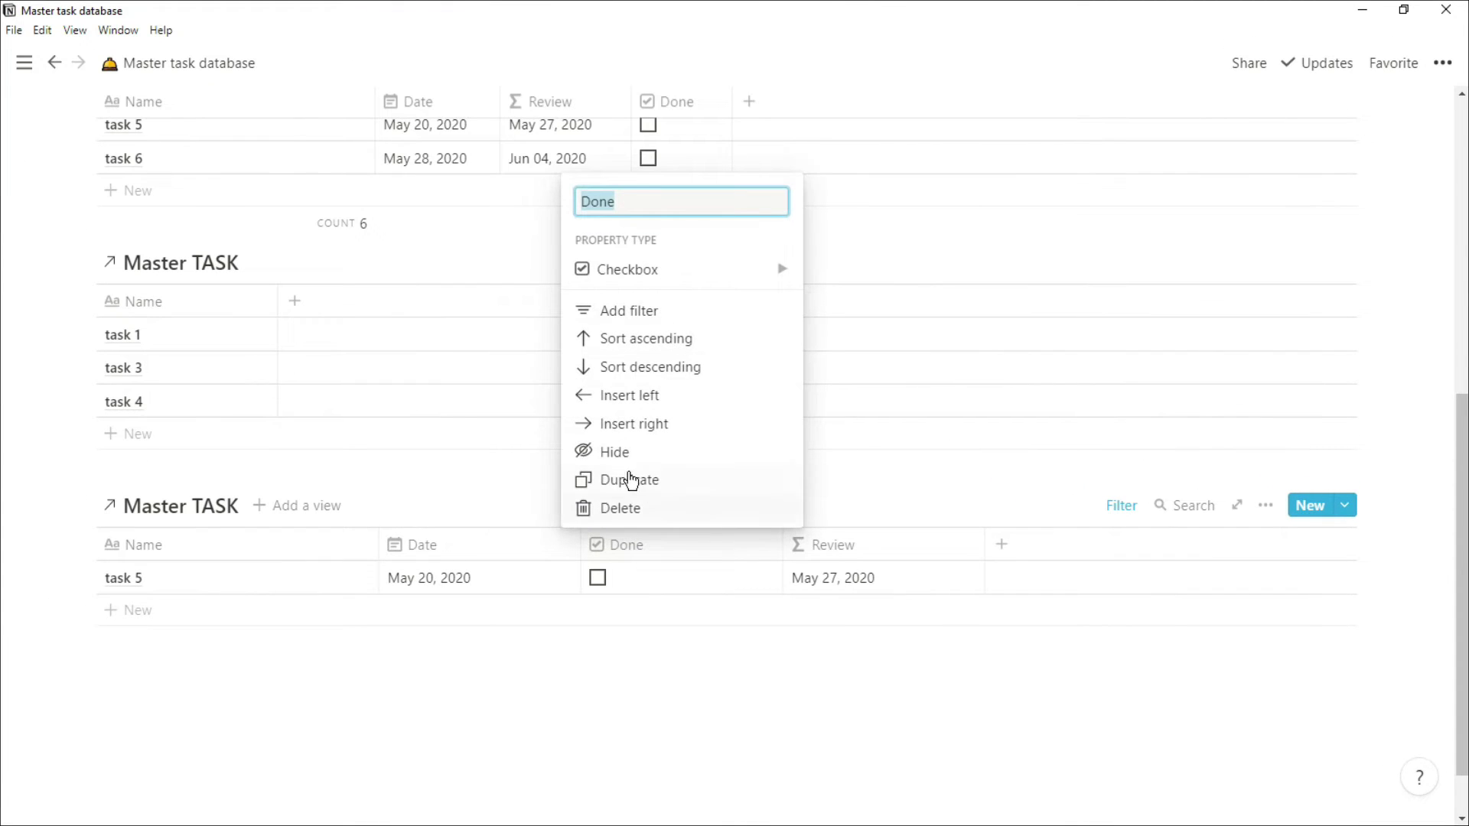
# Step: Hide the Done, Date and Review columns so only the task 5 name shows
pyautogui.click(610, 453)
pyautogui.click(486, 551)
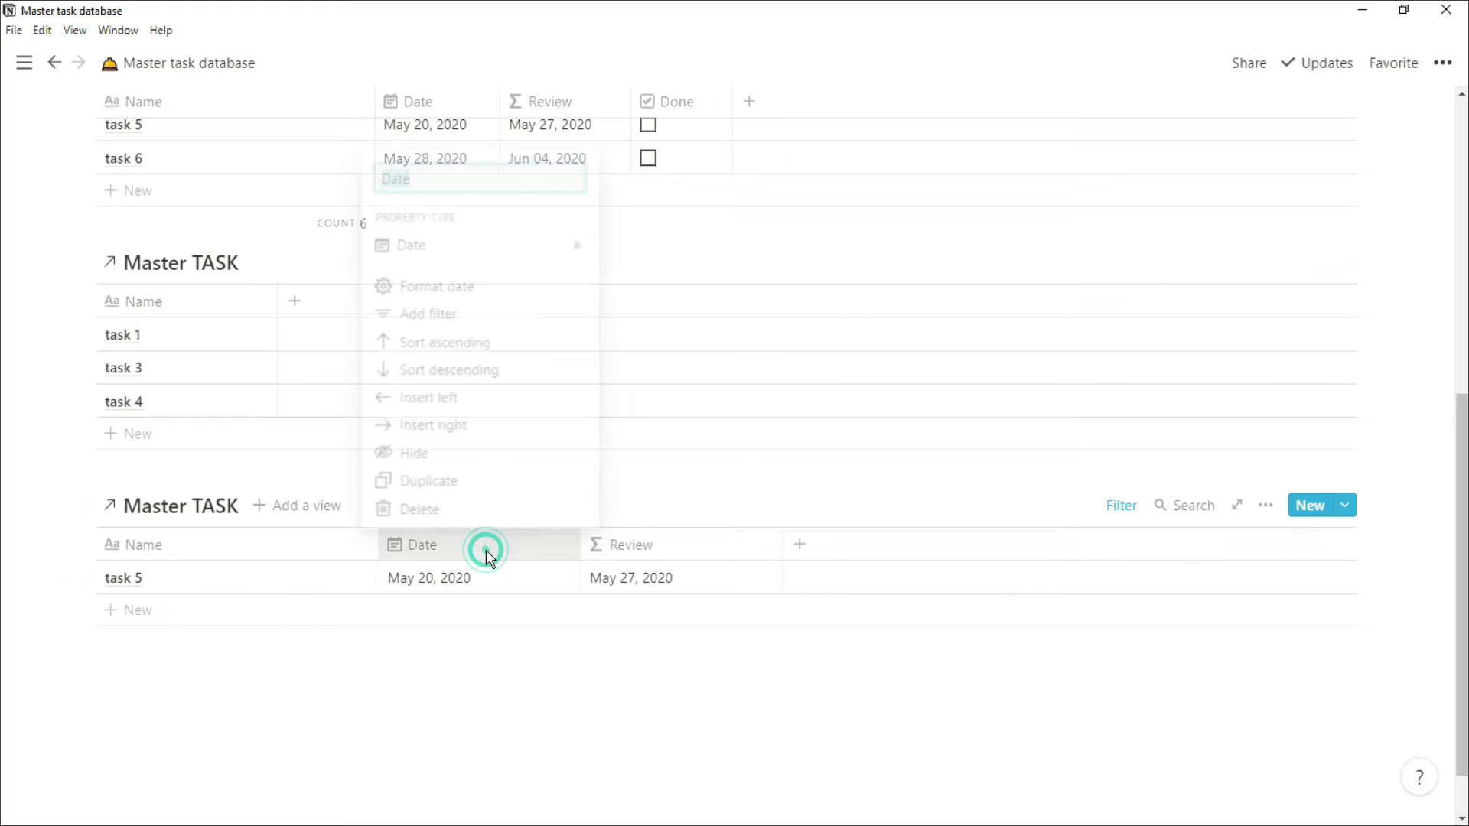
pyautogui.click(444, 452)
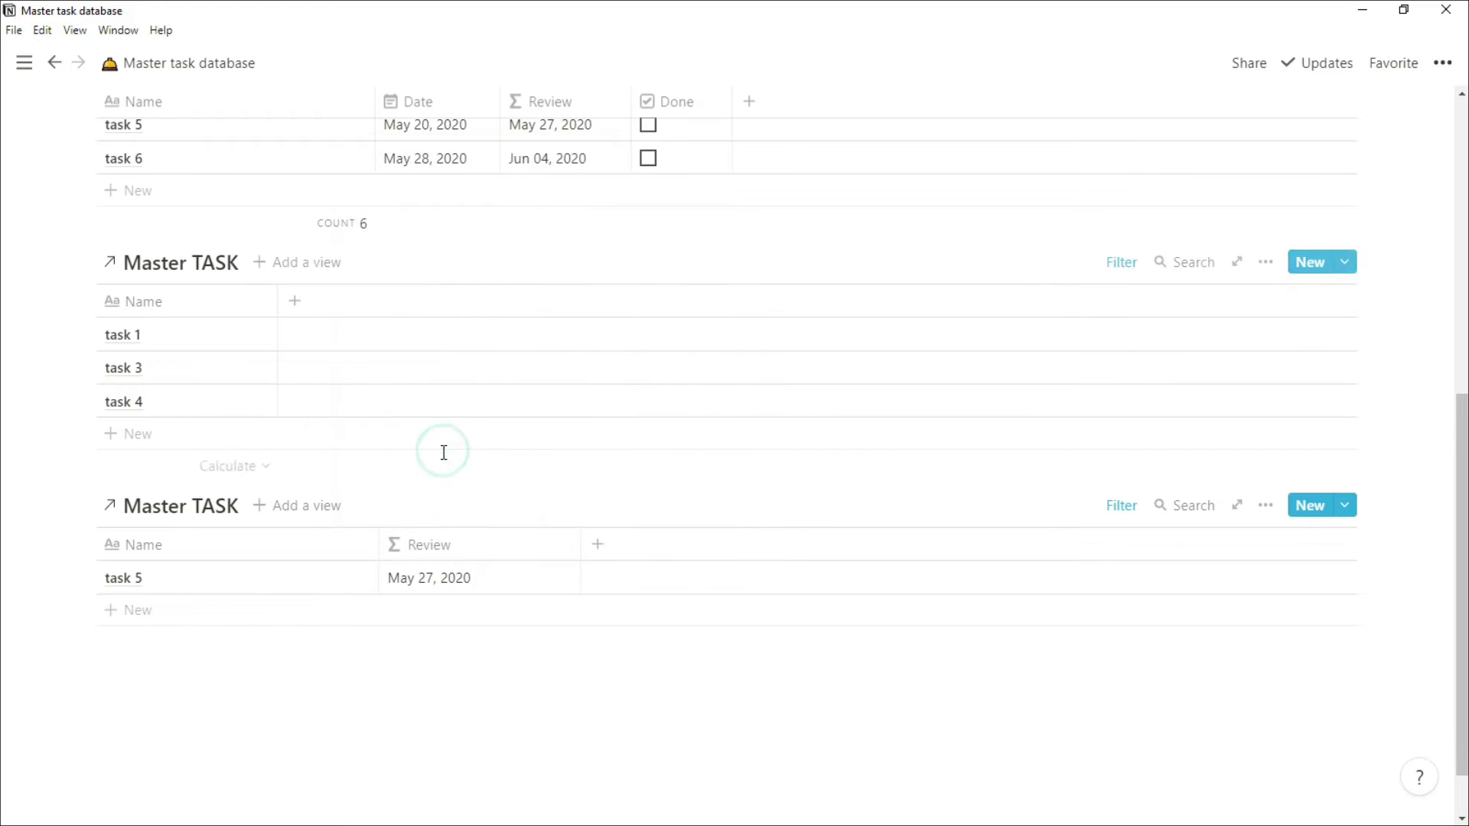
pyautogui.click(459, 548)
pyautogui.click(438, 454)
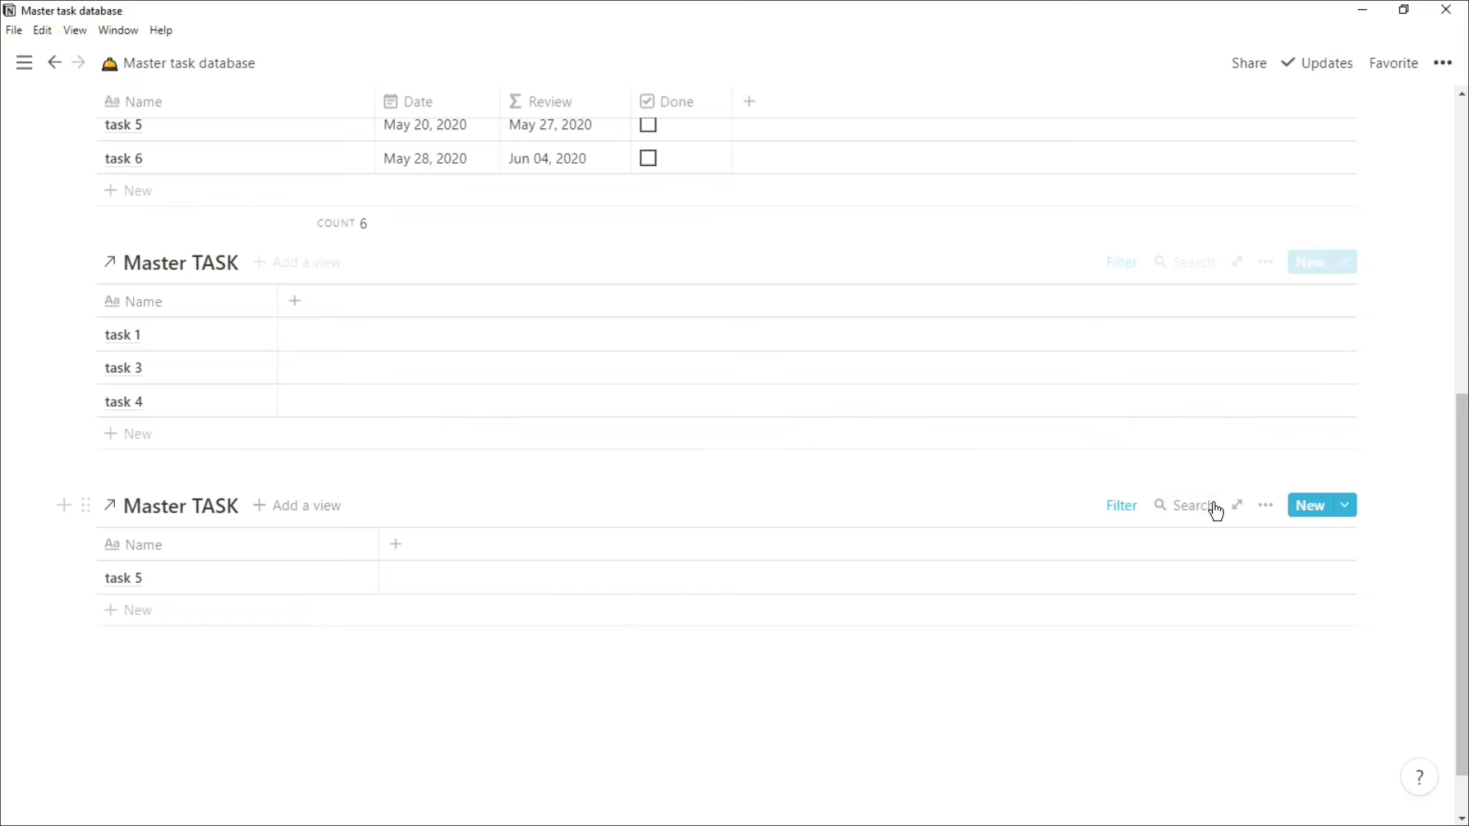
# Step: Turn both filtered Master TASK linked views into pages below the master table
pyautogui.click(1265, 505)
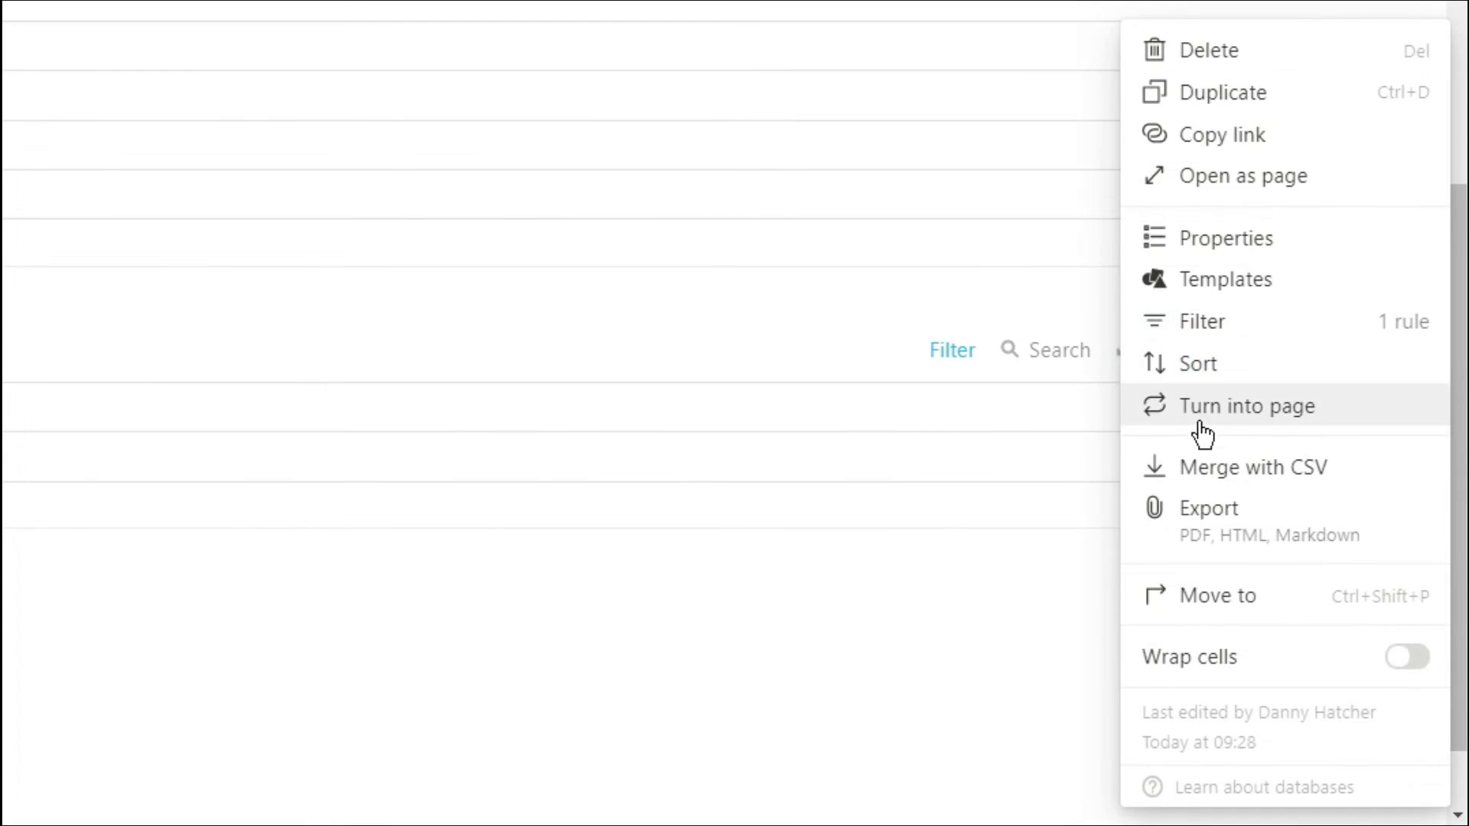
pyautogui.click(1201, 425)
pyautogui.click(1182, 111)
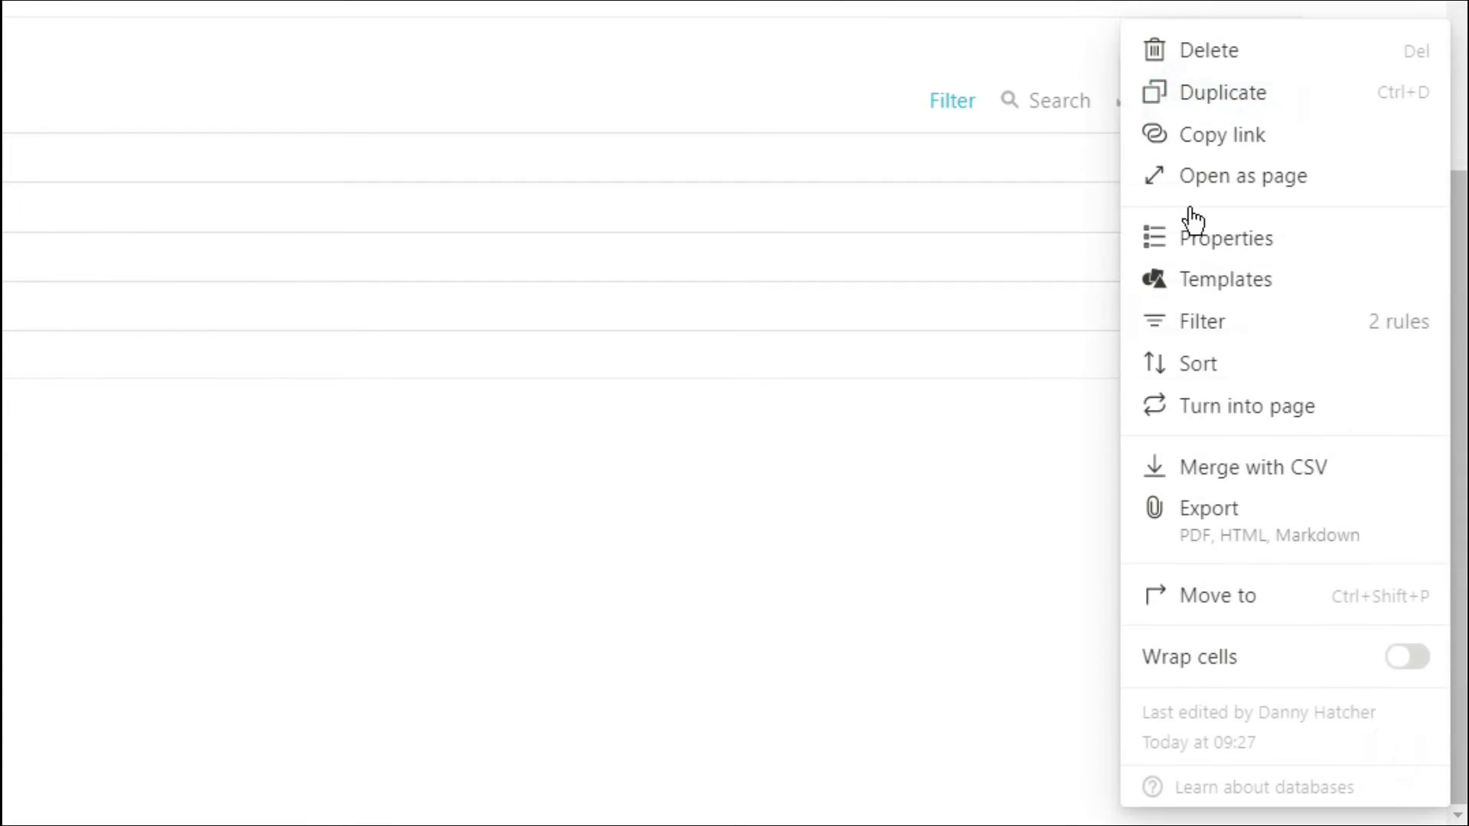
pyautogui.click(1217, 404)
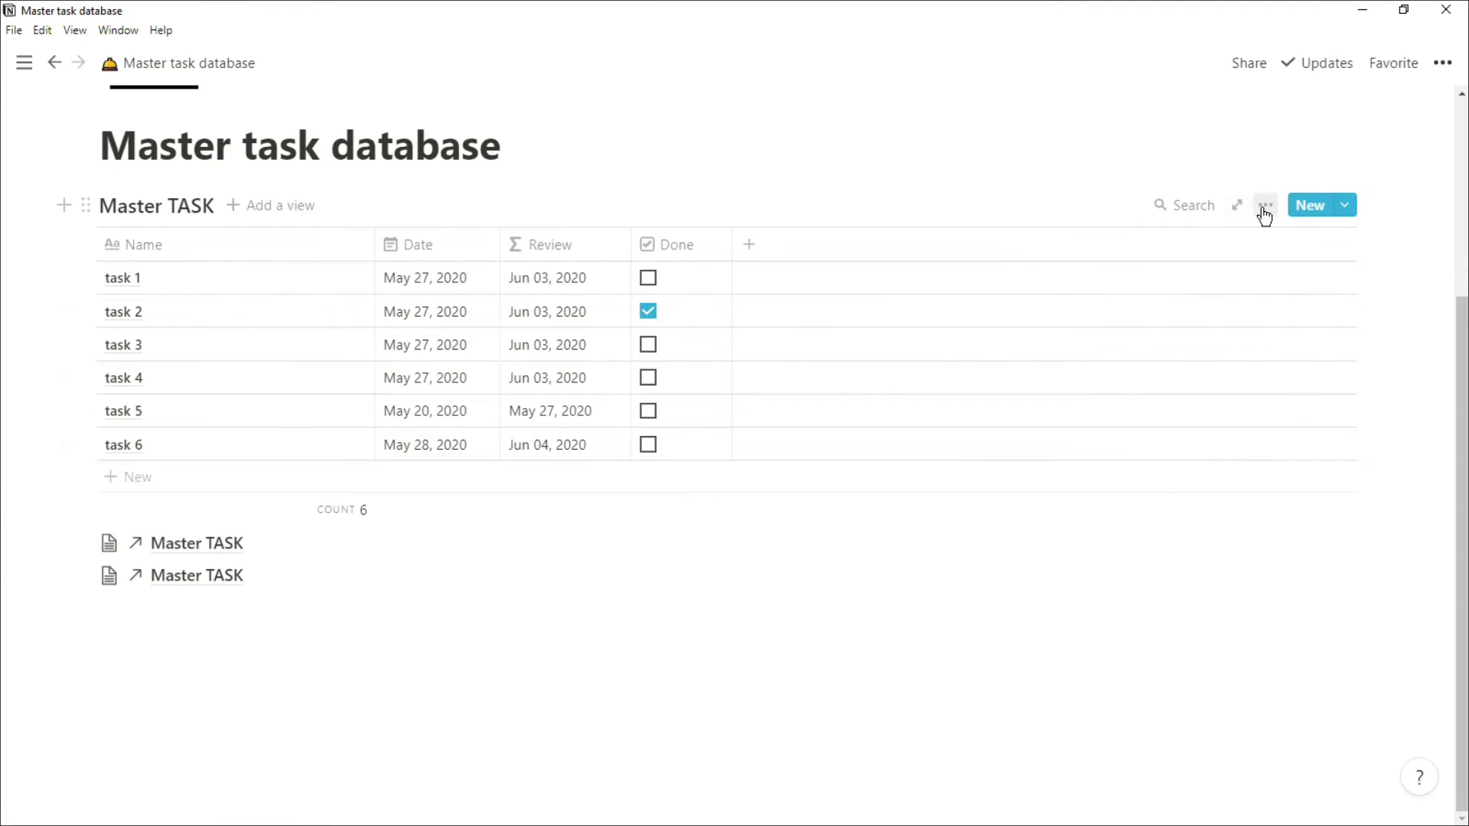
# Step: Turn the master table into a page and arrange the two Master TASK links into side-by-side columns
pyautogui.click(1265, 207)
pyautogui.click(1302, 469)
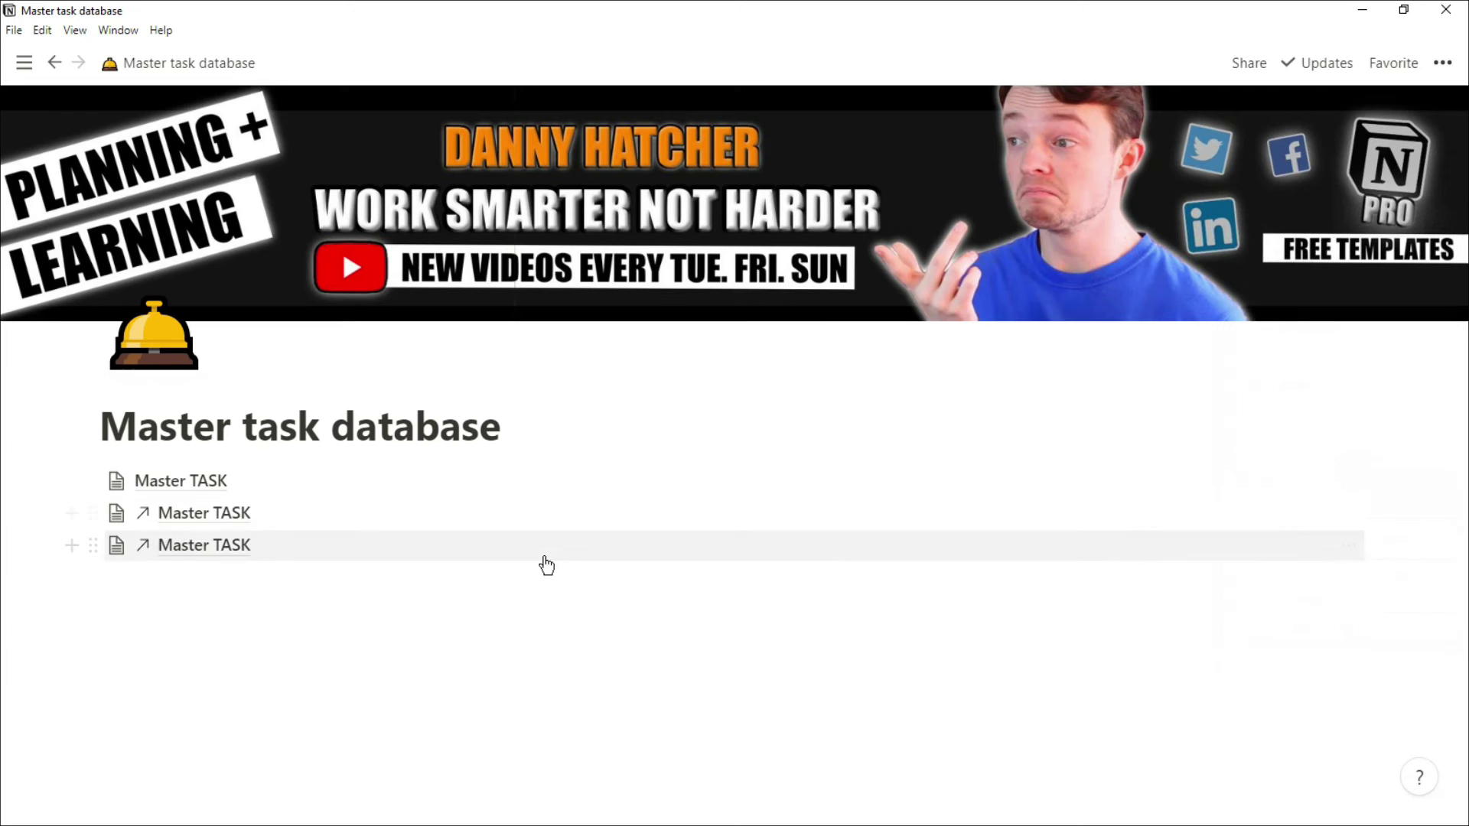
pyautogui.moveTo(92, 545); pyautogui.dragTo(97, 466)
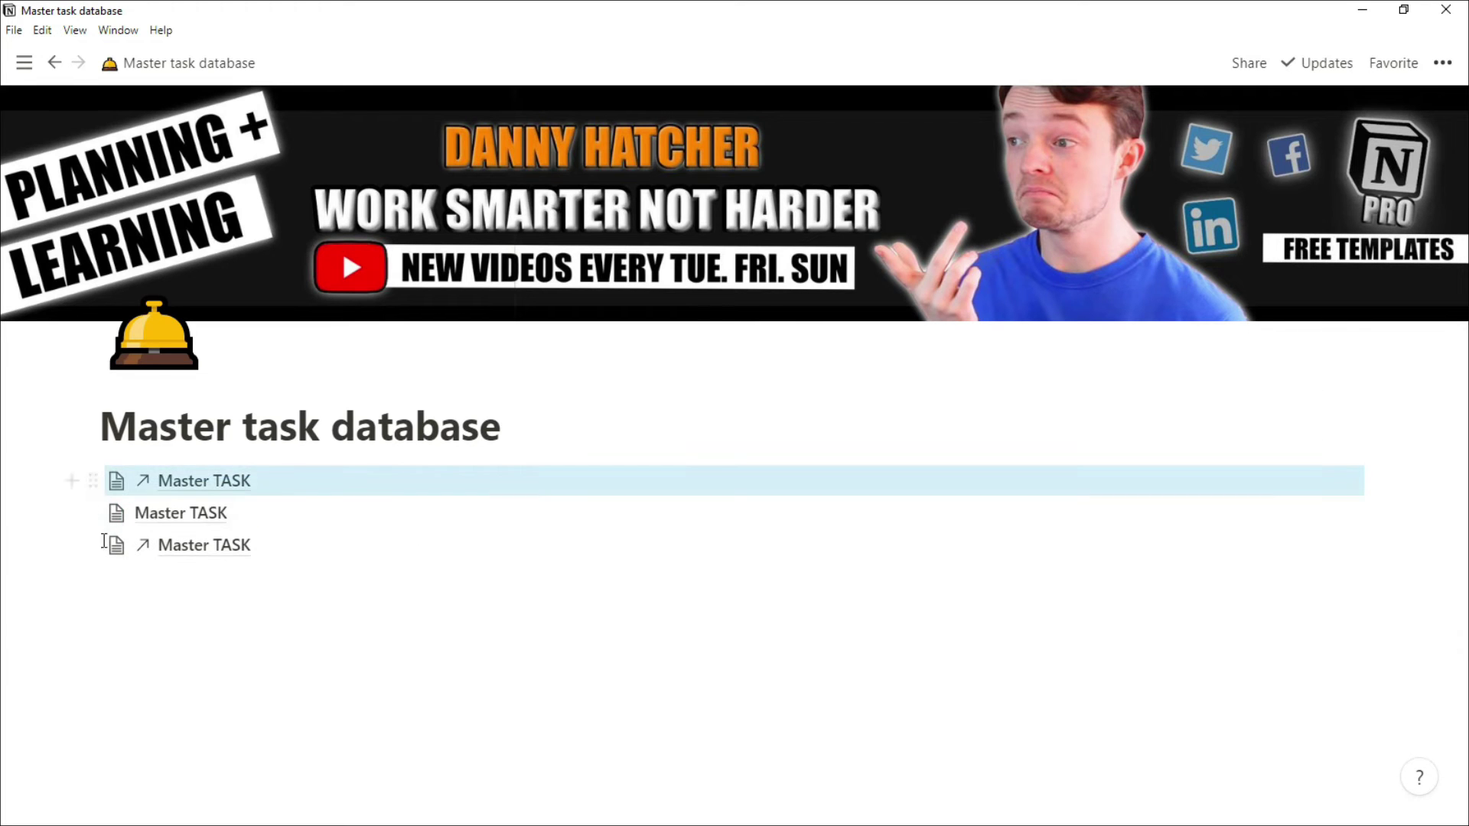
pyautogui.moveTo(95, 544); pyautogui.dragTo(1156, 482)
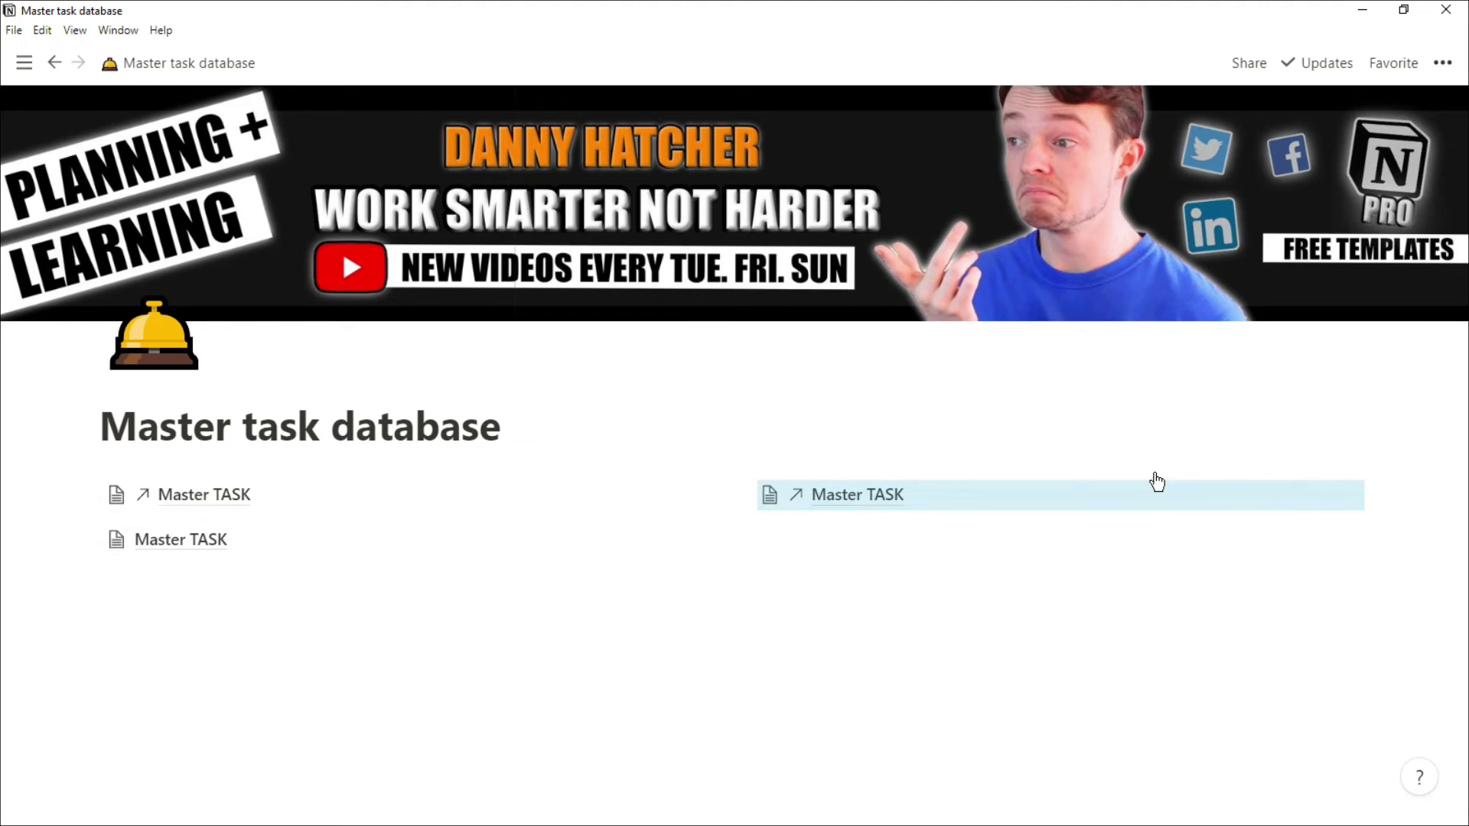
# Step: Convert the left and right Master TASK links into inline tables
pyautogui.rightClick(693, 502)
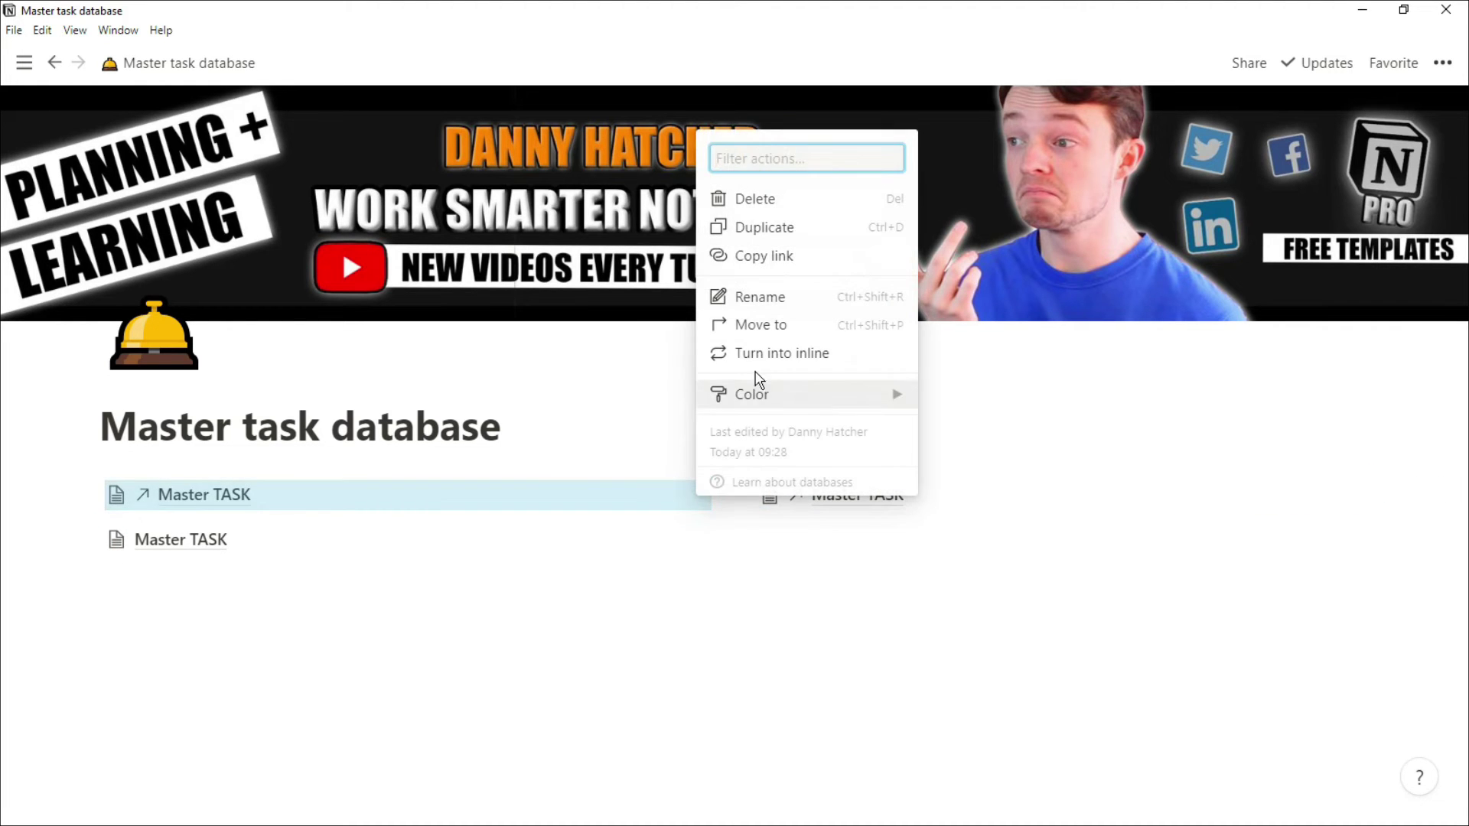
pyautogui.click(763, 355)
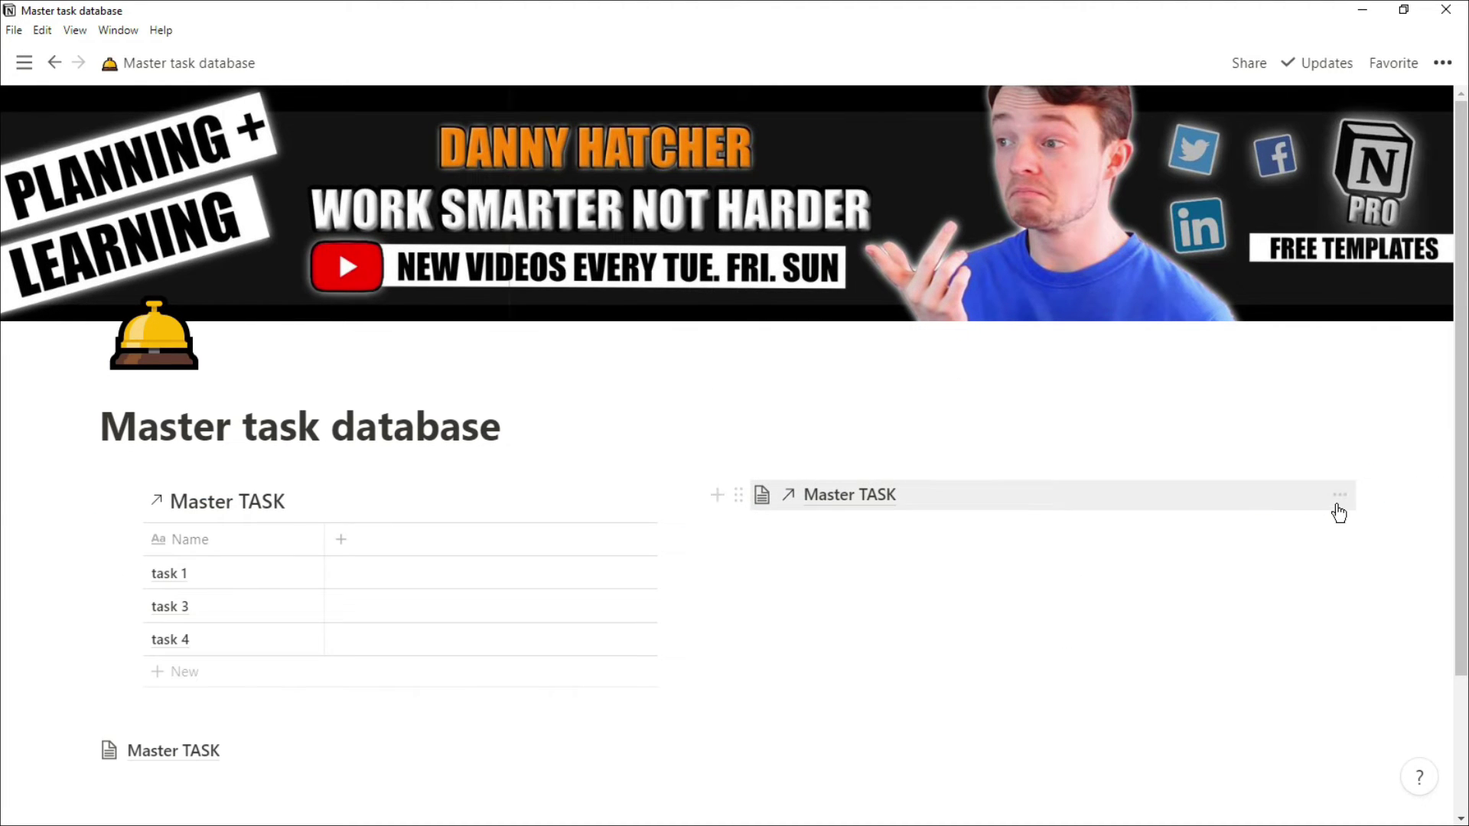
pyautogui.click(1338, 499)
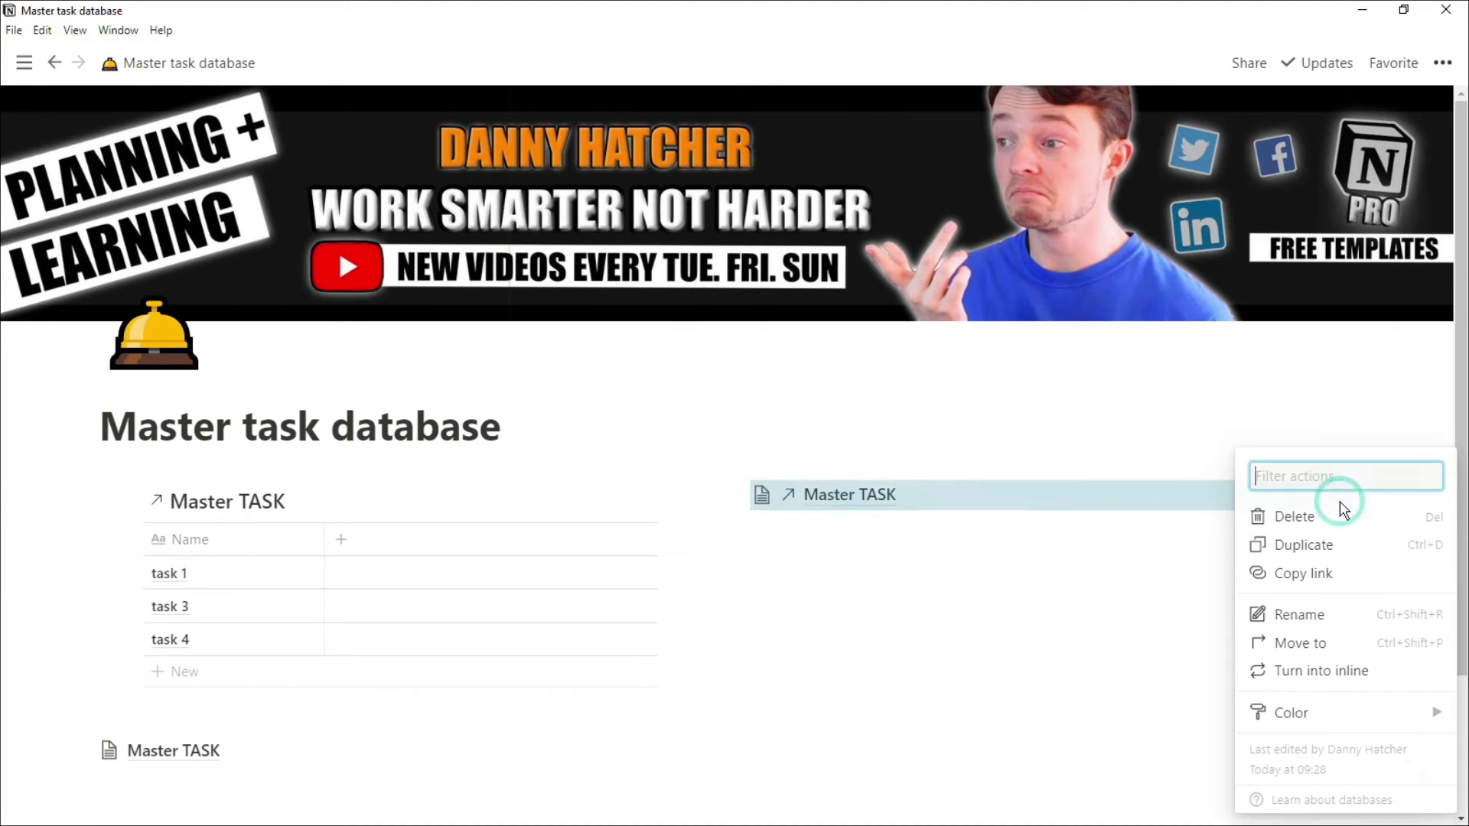
pyautogui.click(1355, 673)
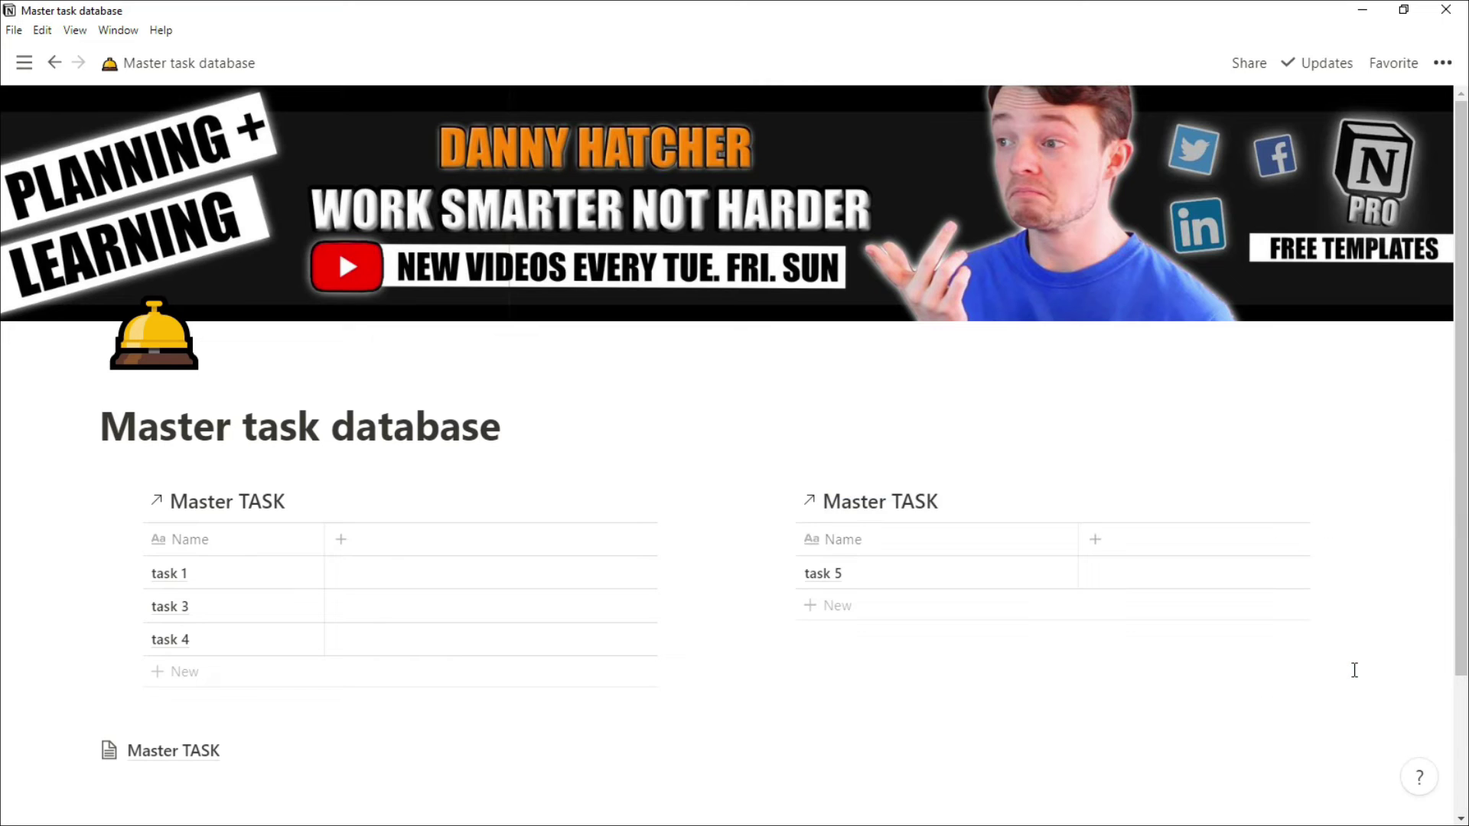
pyautogui.scroll(-2, 949, 653)
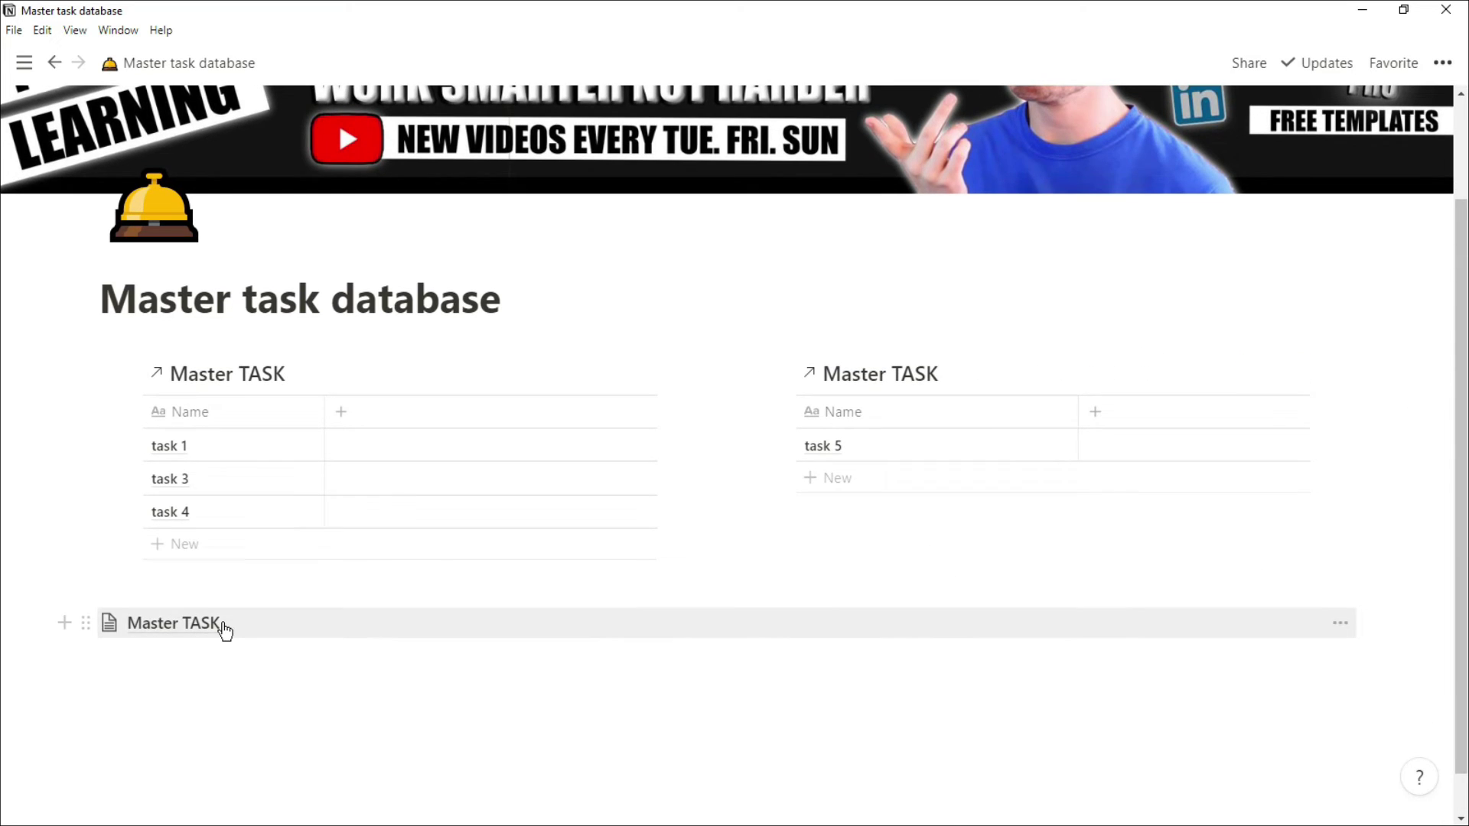
# Step: Check the Master TASK page, then add Task 9 as a new row in the left view
pyautogui.click(172, 623)
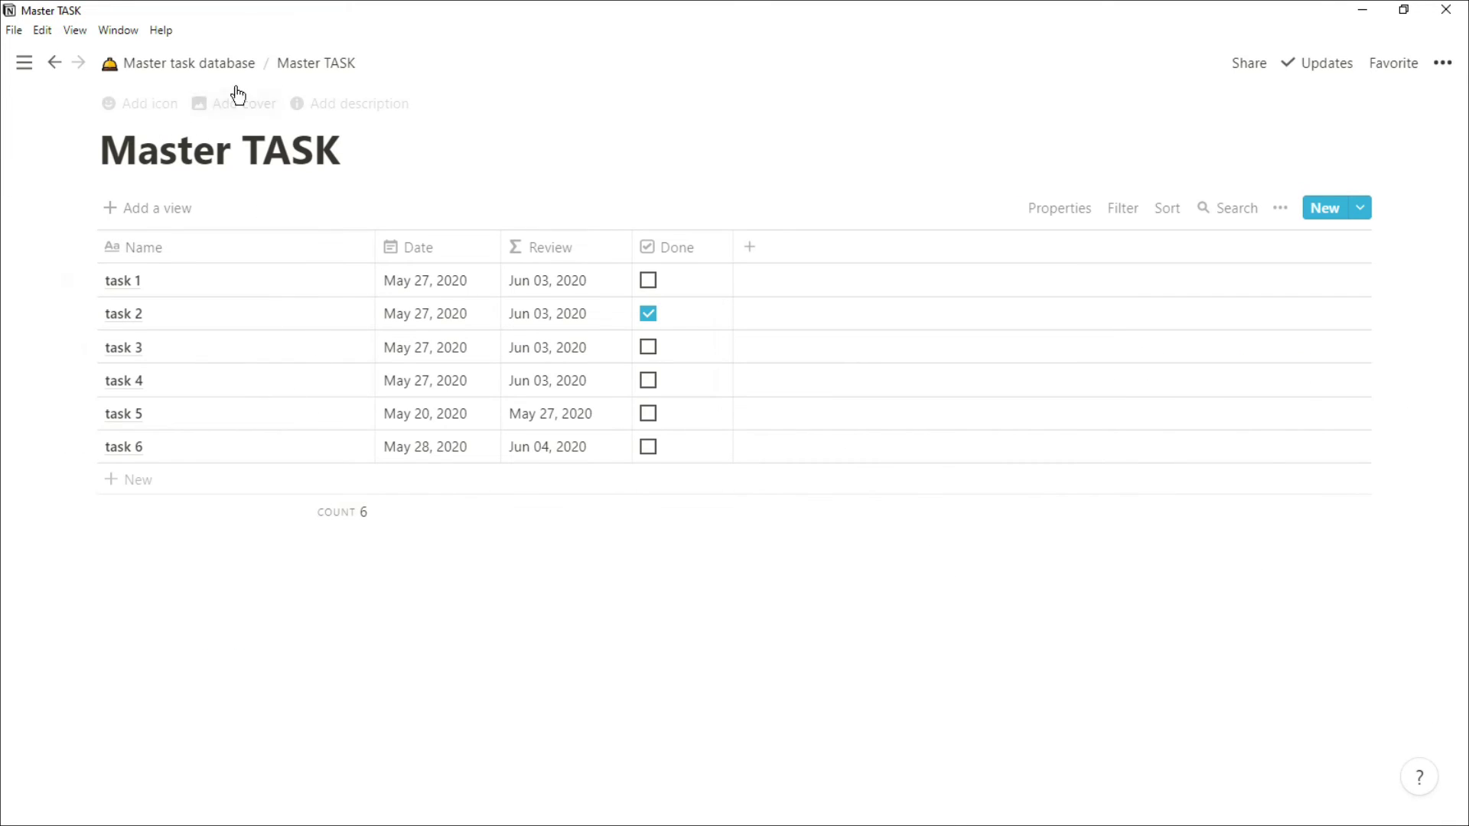
pyautogui.click(233, 69)
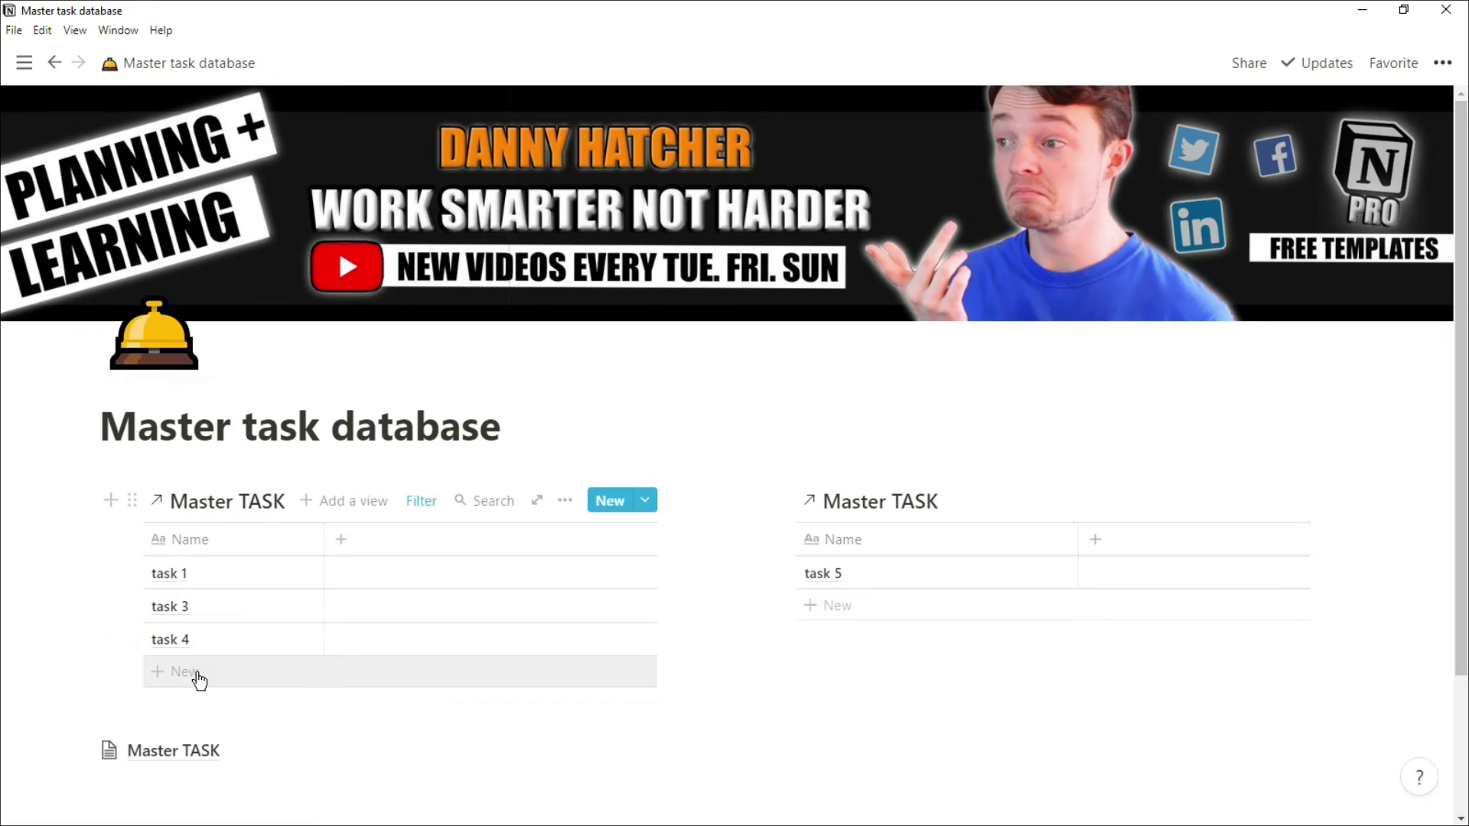
pyautogui.click(196, 673)
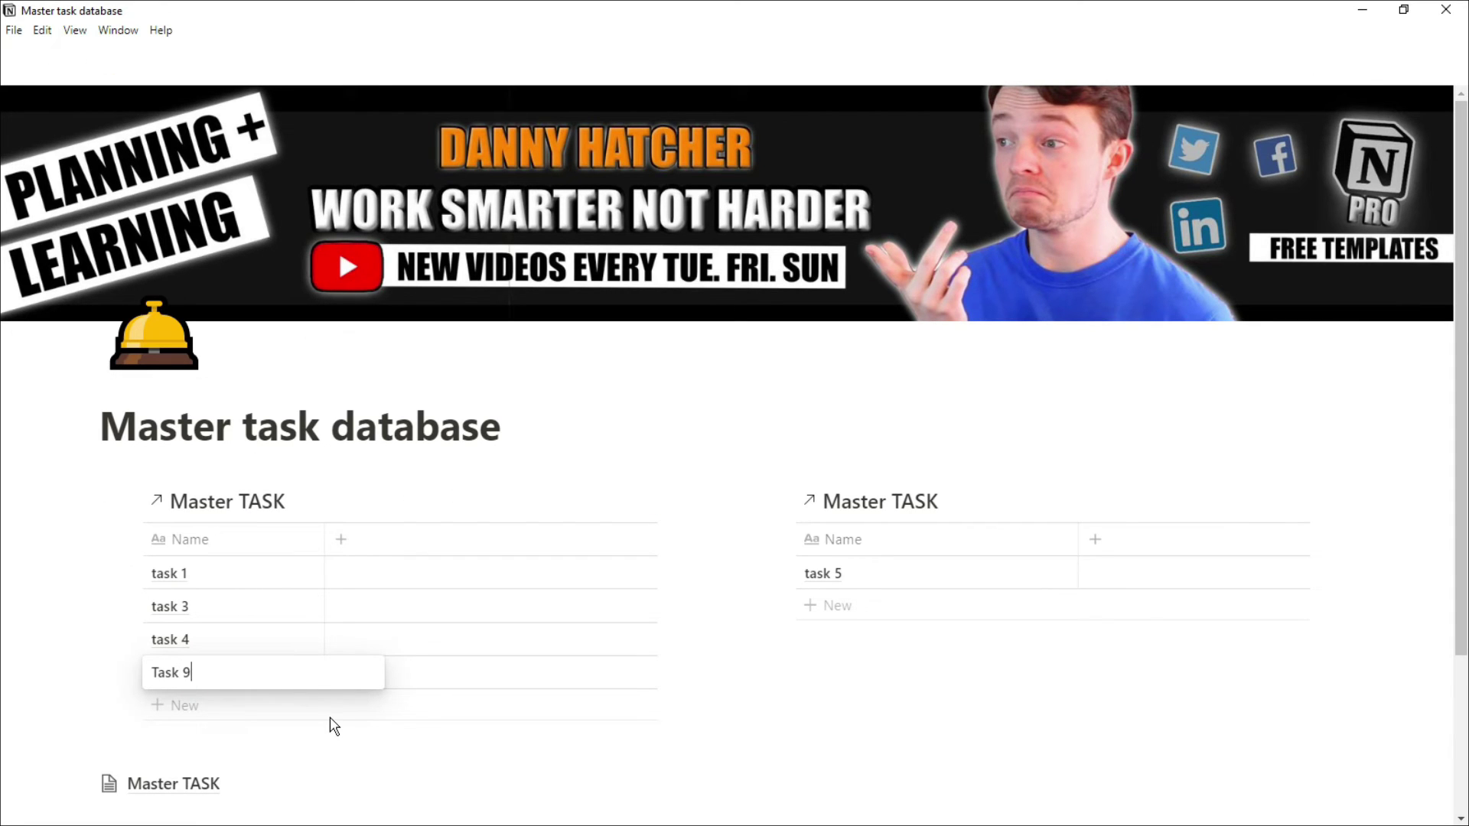
pyautogui.press('Escape')
# Step: Verify Task 9 is dated May 27, 2020 and appears in the master table's 7 tasks
pyautogui.click(296, 672)
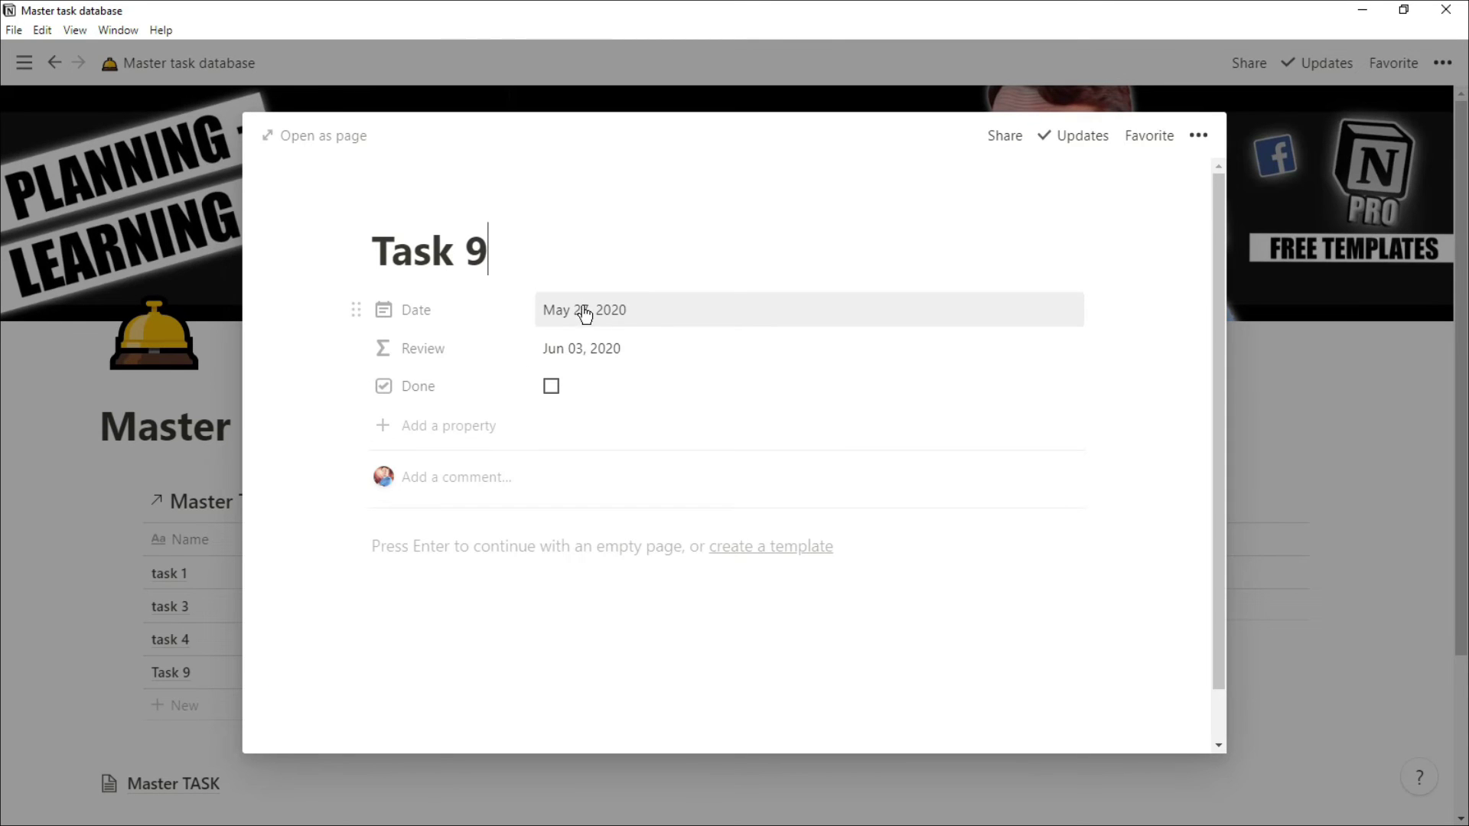
pyautogui.click(195, 638)
pyautogui.click(186, 792)
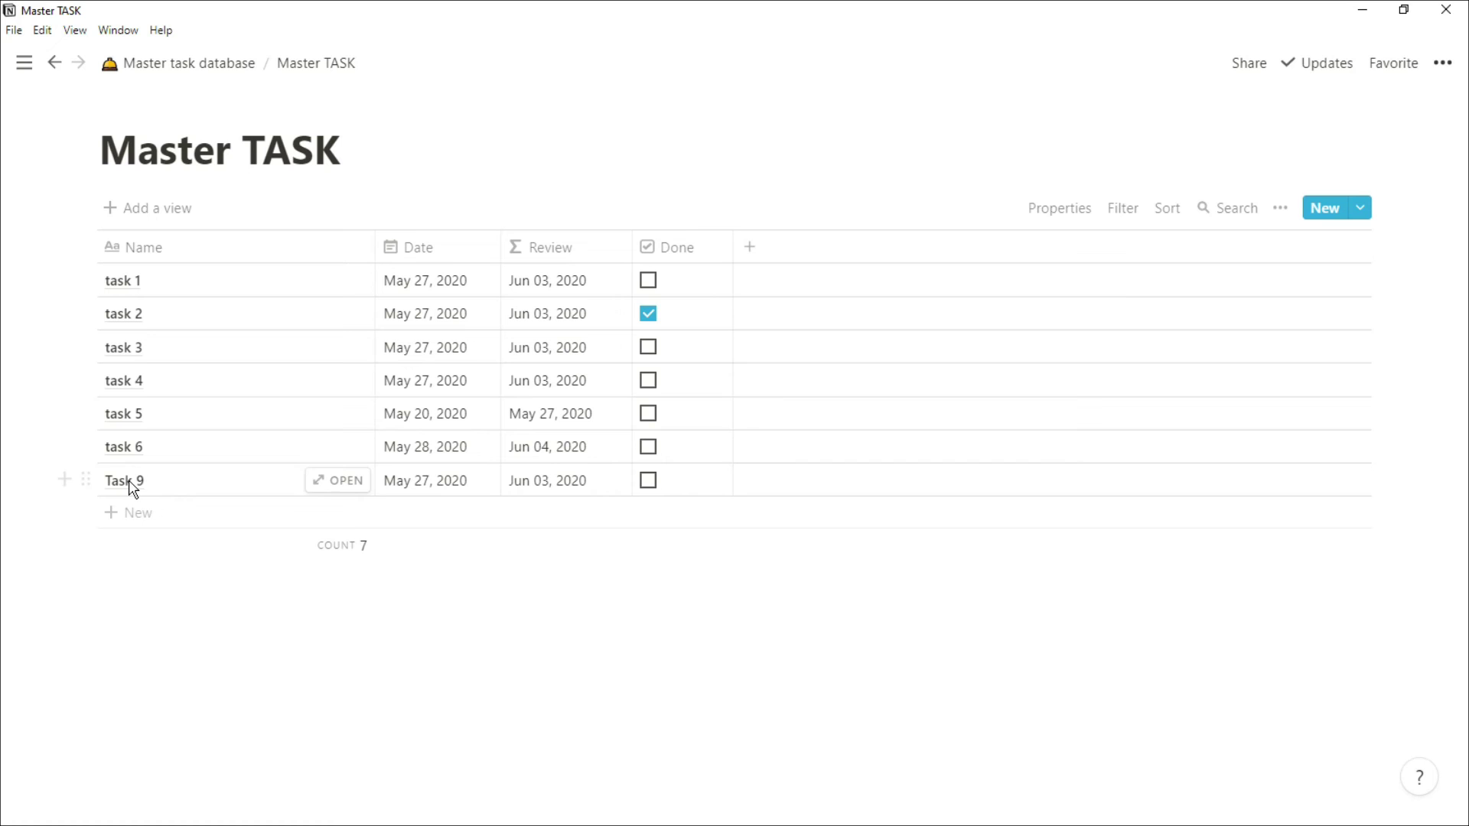
pyautogui.click(183, 68)
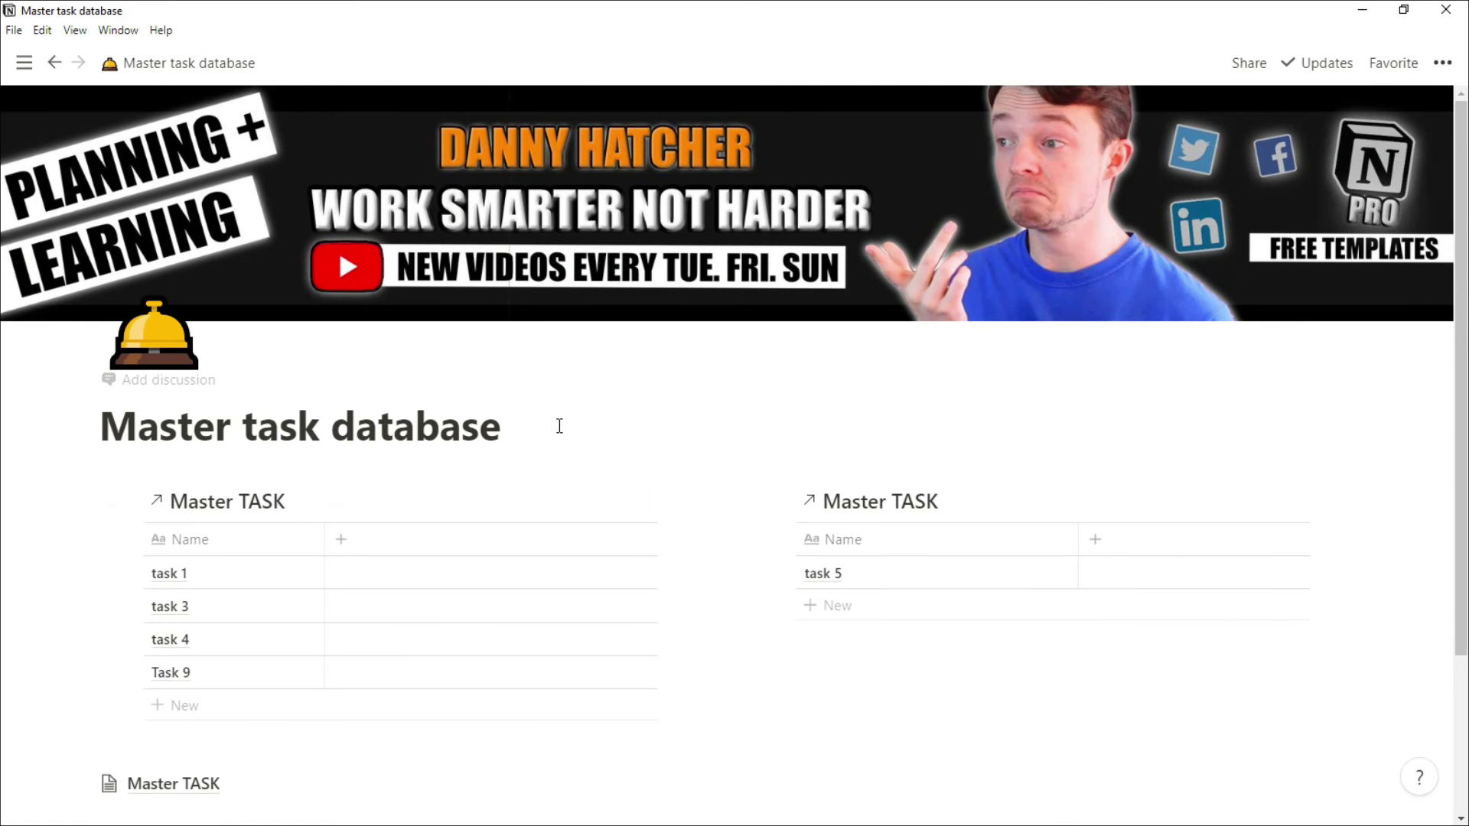
# Step: Create a Today toggle at the top holding the left linked view
pyautogui.press('Return')
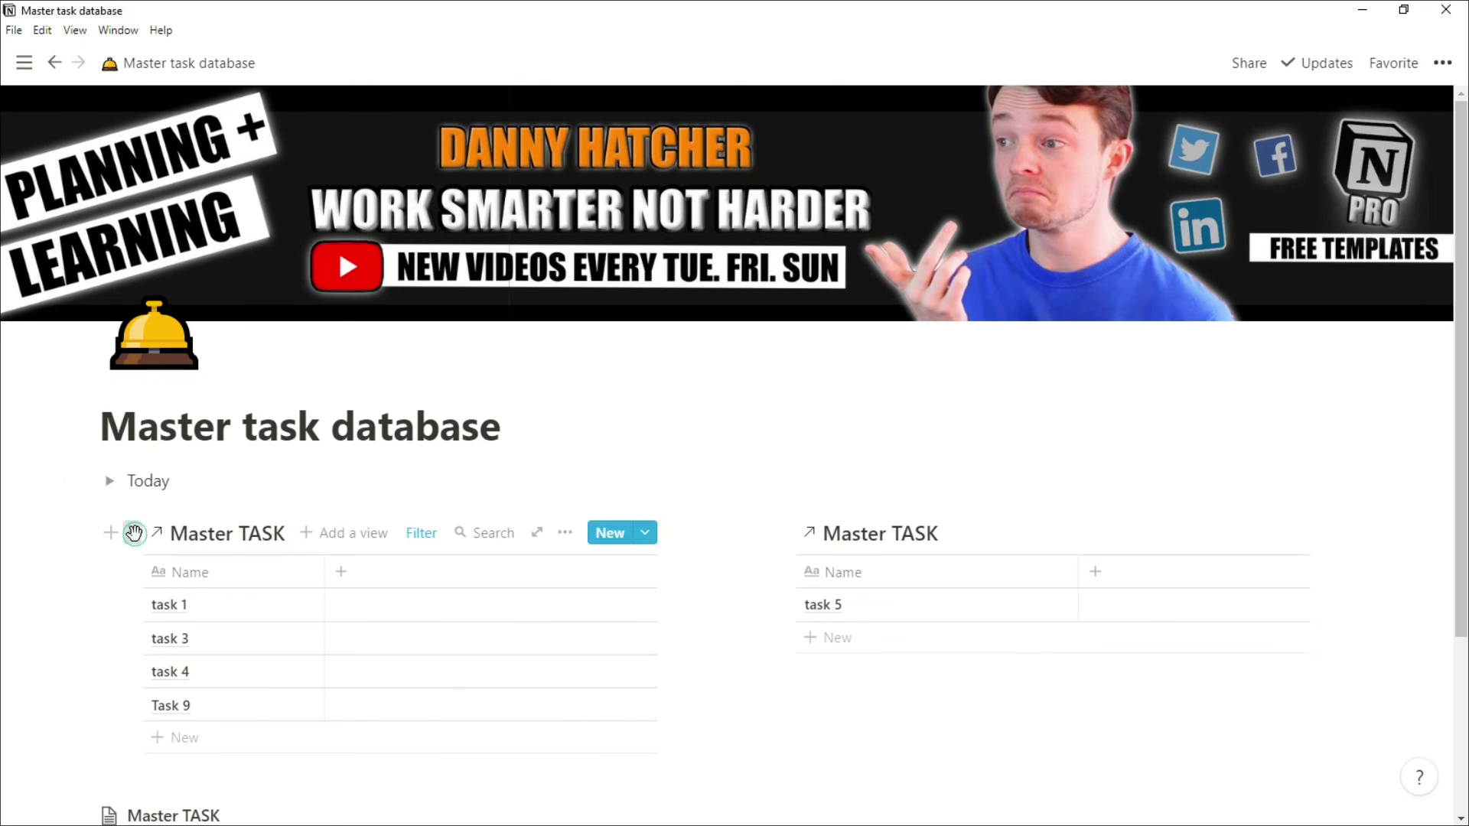
pyautogui.moveTo(131, 532); pyautogui.dragTo(122, 497)
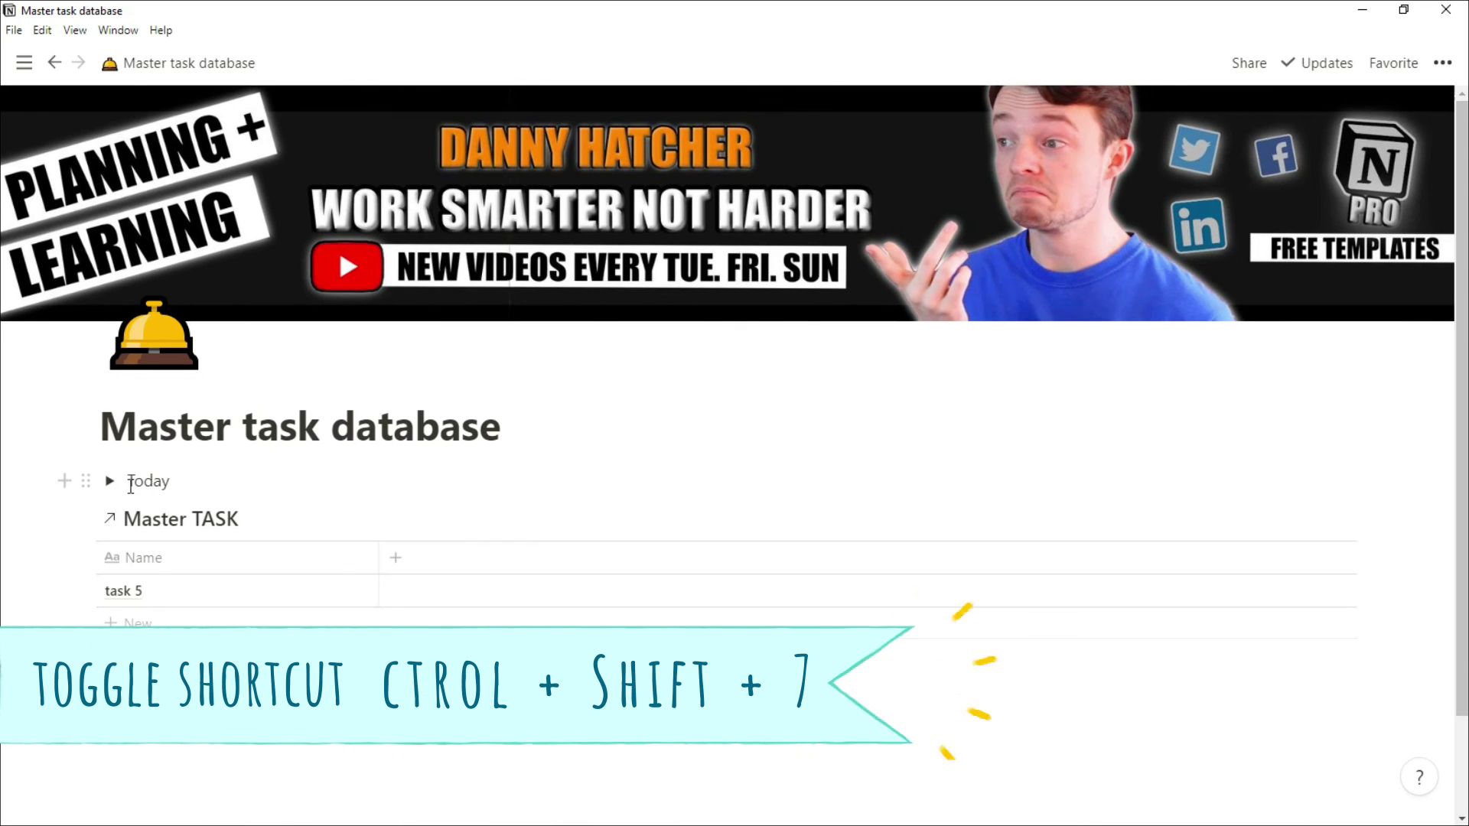
pyautogui.click(178, 482)
# Step: Add a Review toggle beside Today holding the other linked view, showing task 5
pyautogui.press('Return')
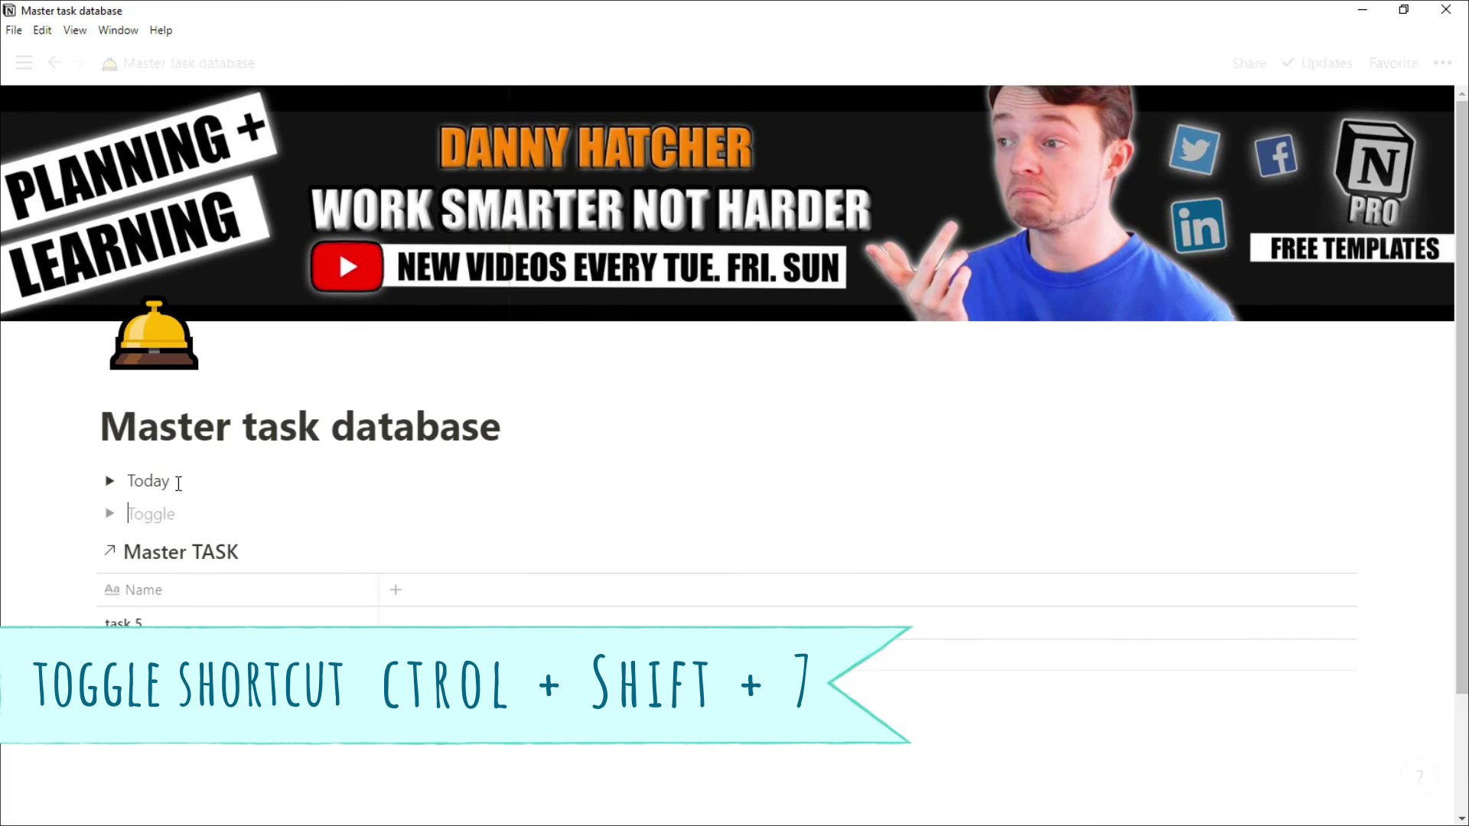
pyautogui.write('Review')
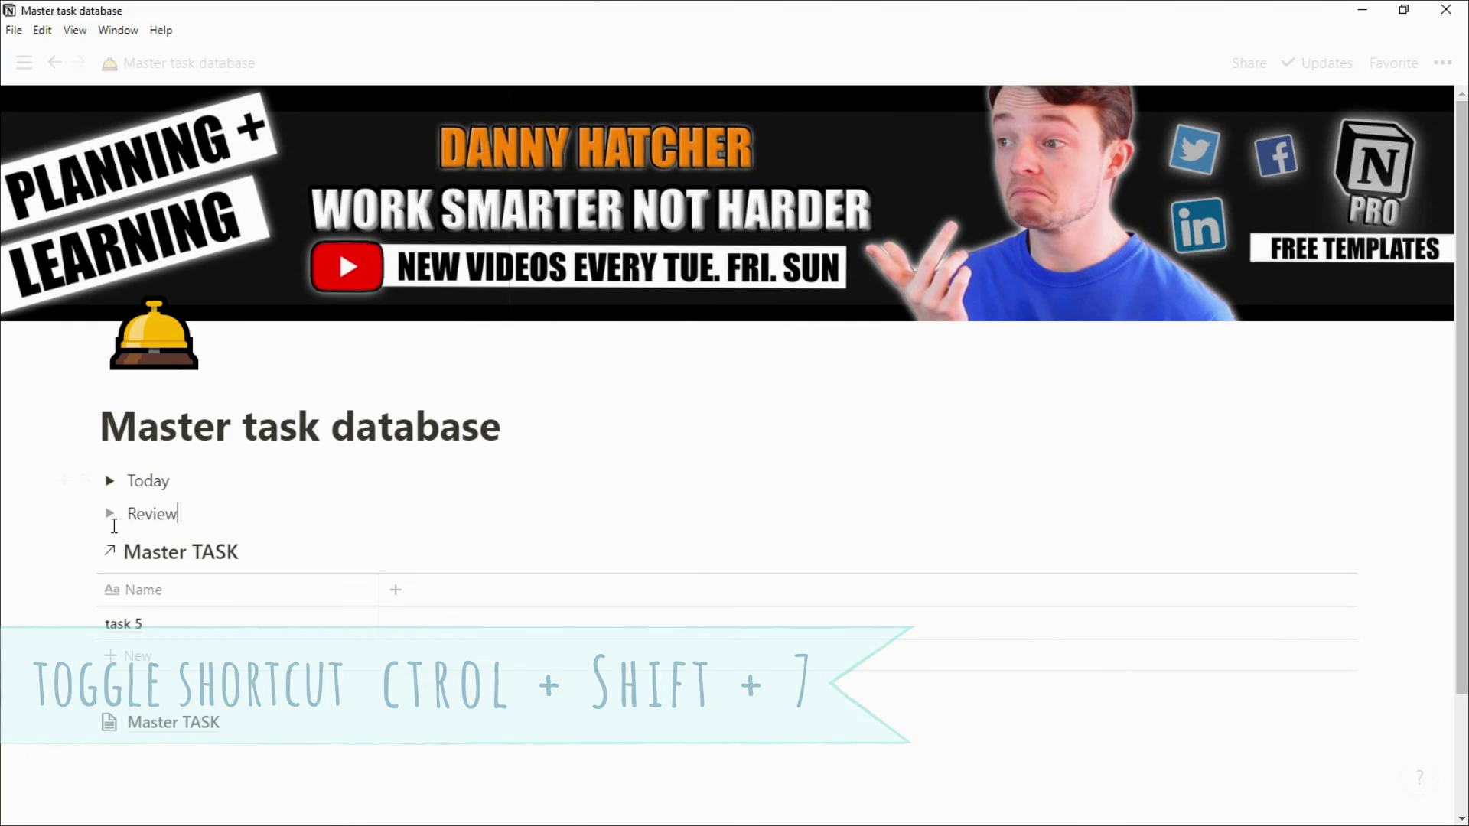
pyautogui.moveTo(89, 551); pyautogui.dragTo(1375, 476)
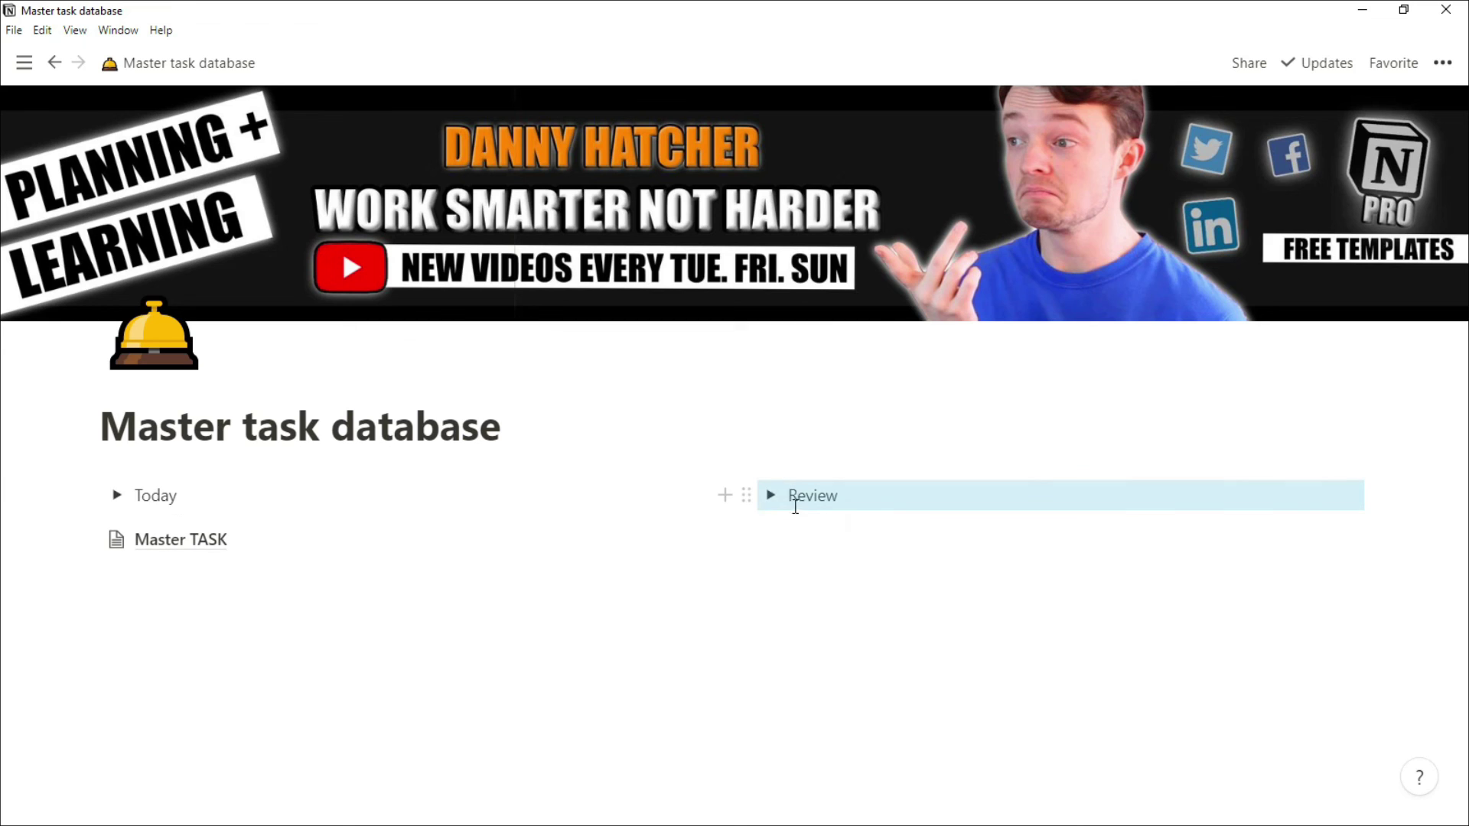
pyautogui.click(772, 496)
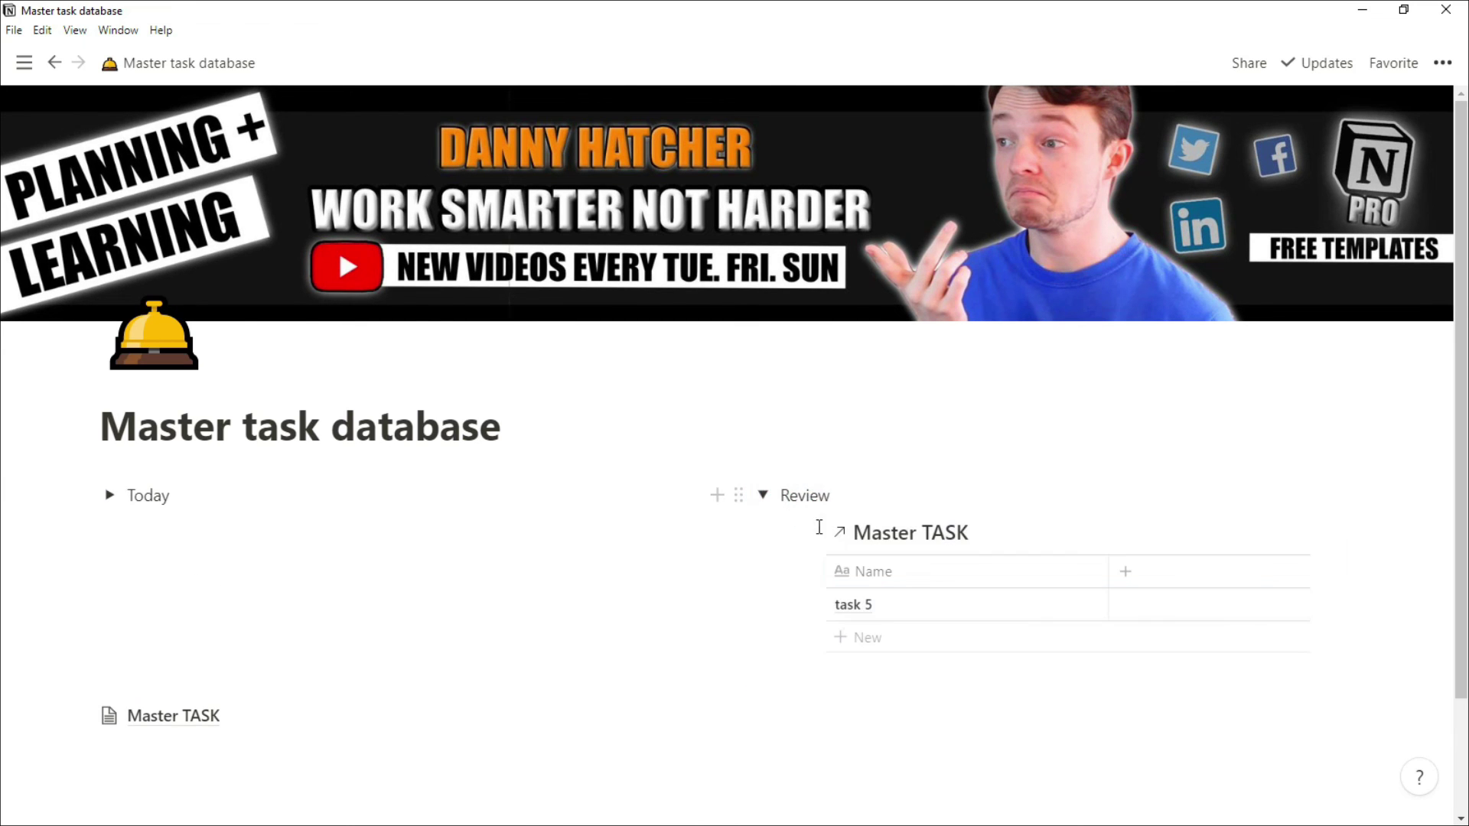